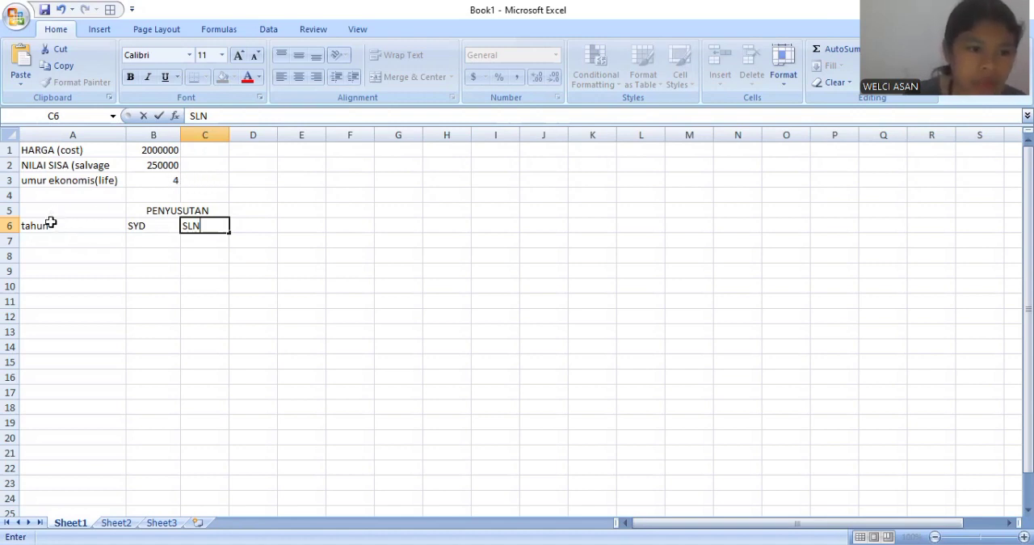
# - Number the years 1 to 4 in A7:A10 under the tahun heading and label A11 as Total
pyautogui.click(50, 224)
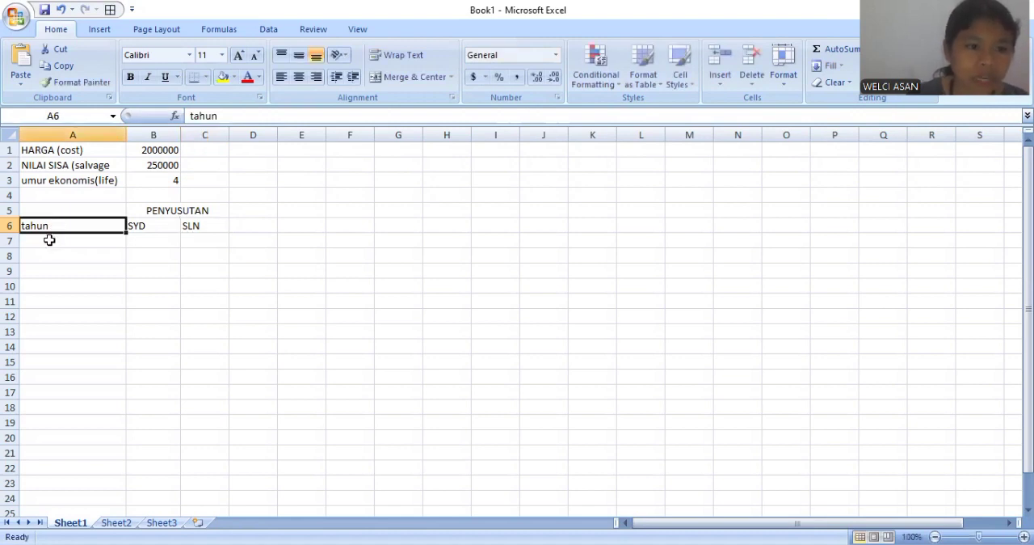
pyautogui.click(49, 240)
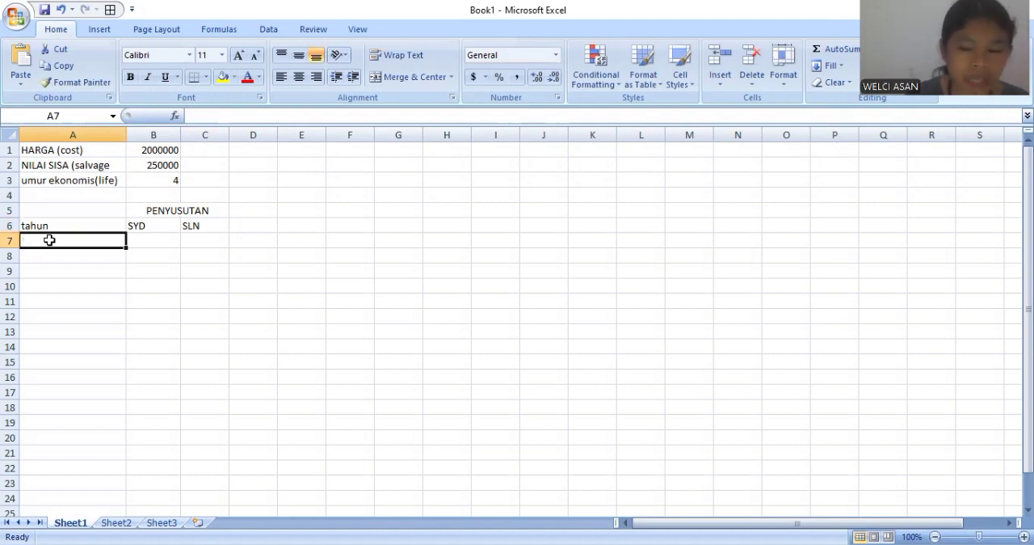
pyautogui.write('1')
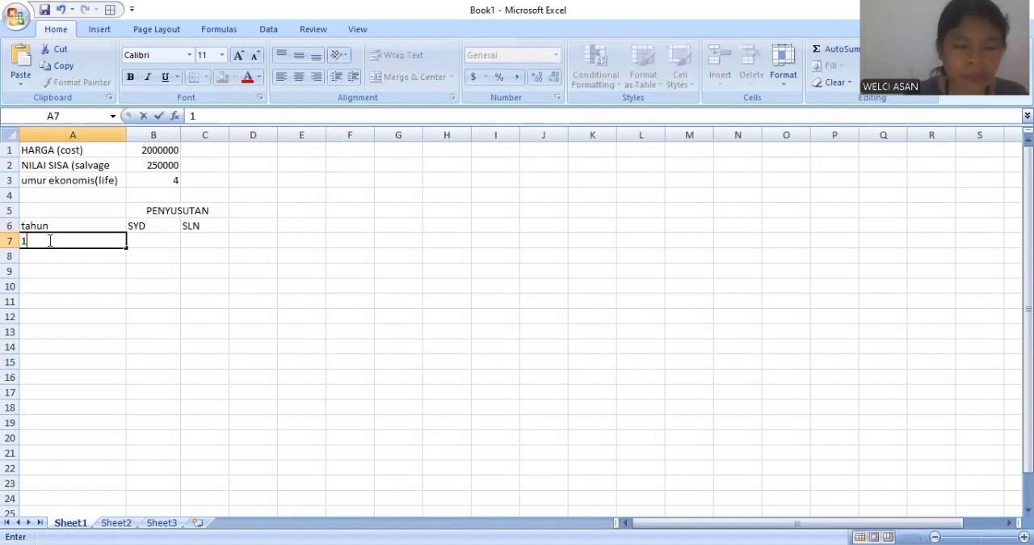
pyautogui.press('Return')
pyautogui.write('2')
pyautogui.press('Return')
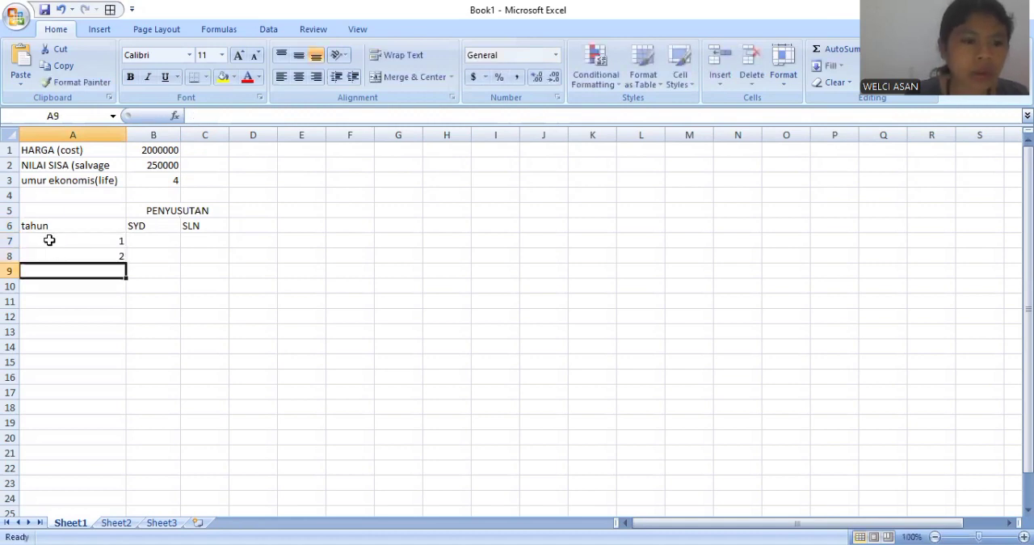
pyautogui.write('3')
pyautogui.press('Return')
pyautogui.write('4')
pyautogui.press('Return')
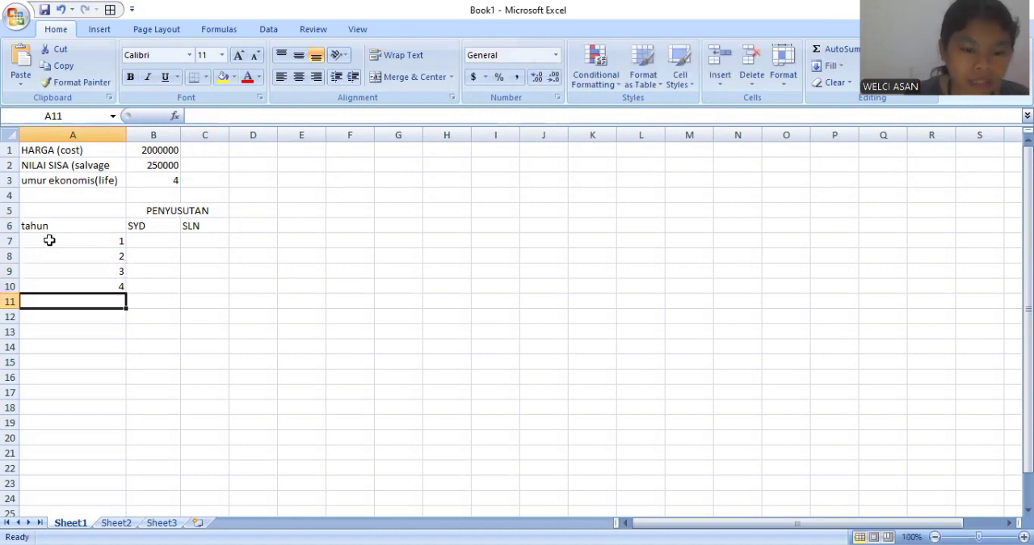
pyautogui.write('tOTAL')
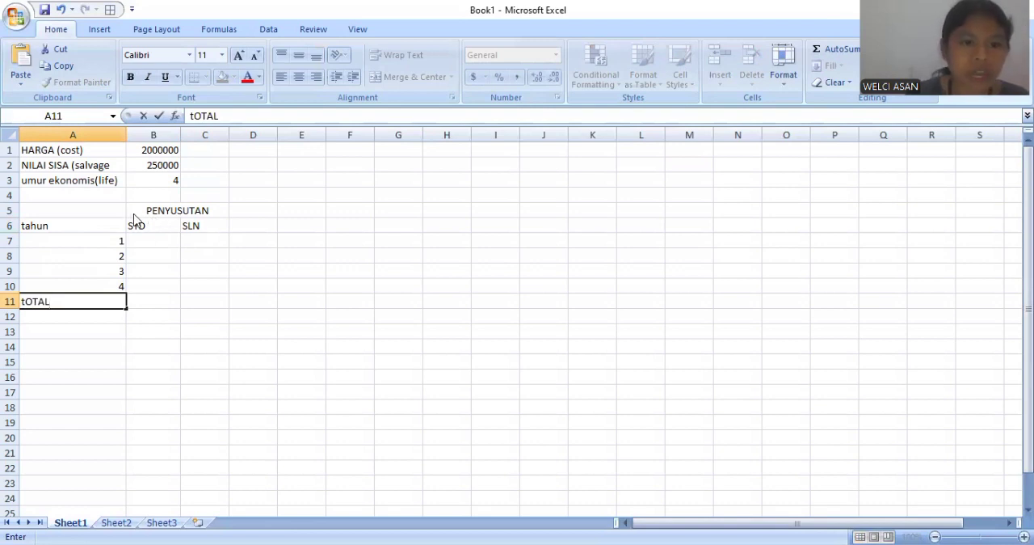
pyautogui.click(133, 214)
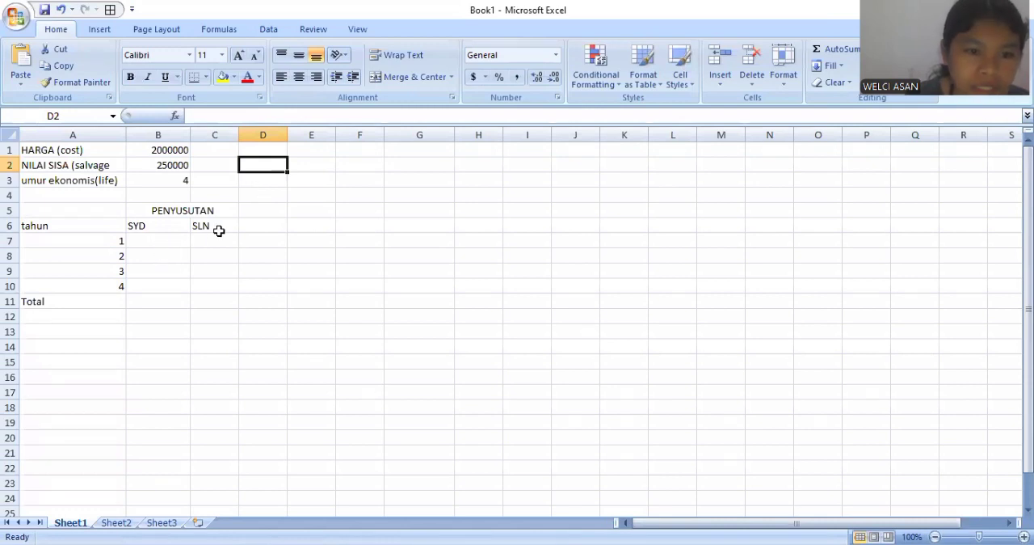
# - Calculate the year 1 sum-of-years' digits depreciation in B7 with =SYD(B1,B2,B3,A7)
pyautogui.click(155, 240)
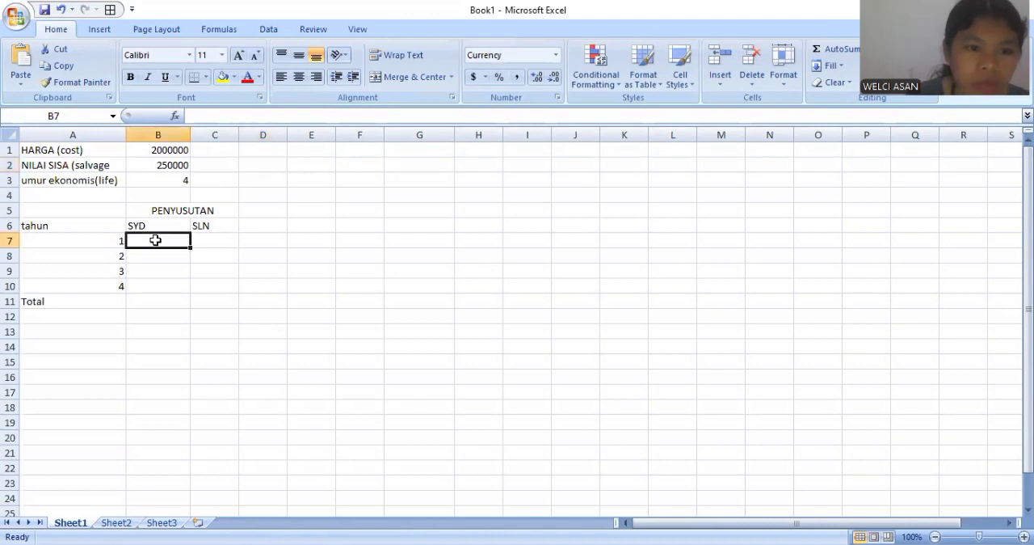
pyautogui.write('=')
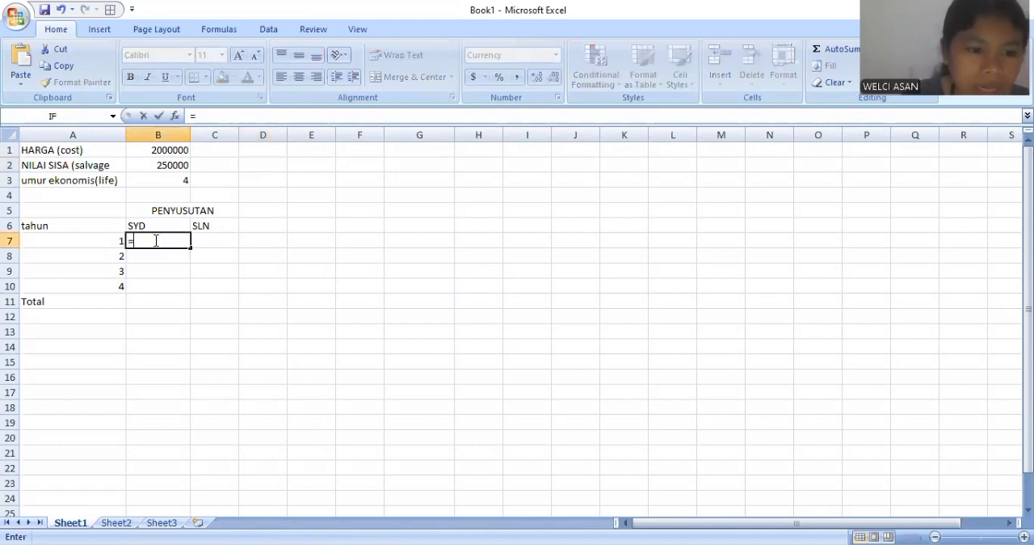
pyautogui.write('SYD(')
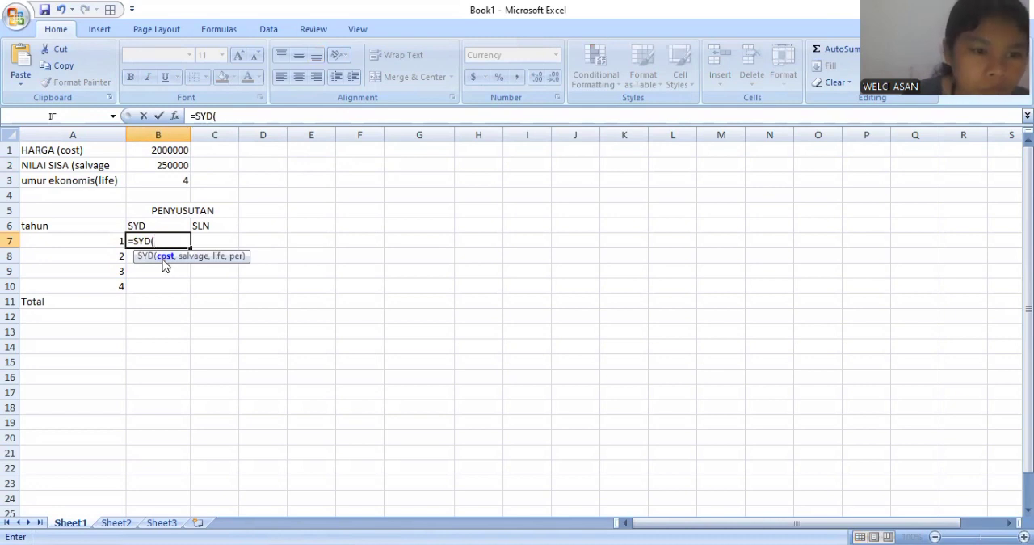
pyautogui.click(169, 150)
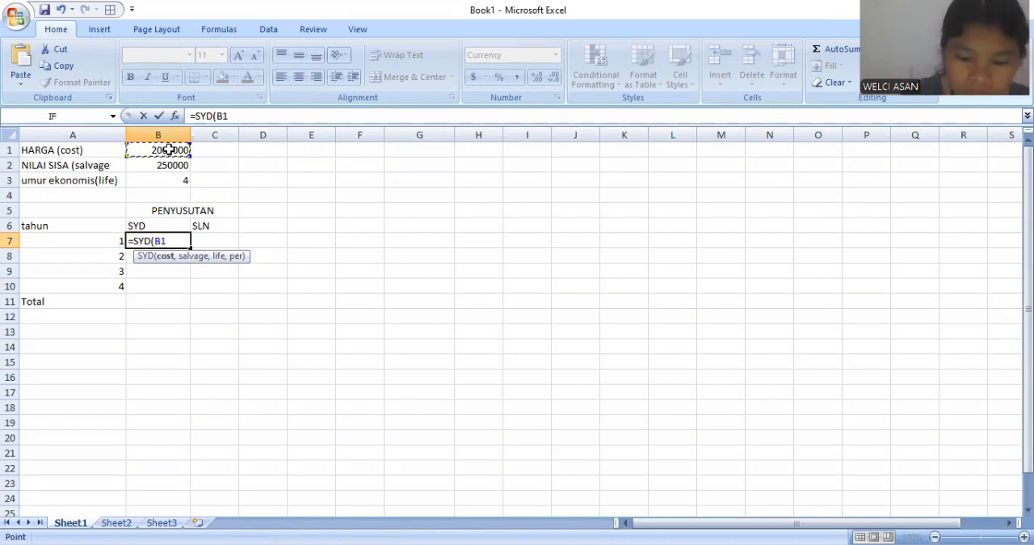
pyautogui.write(',')
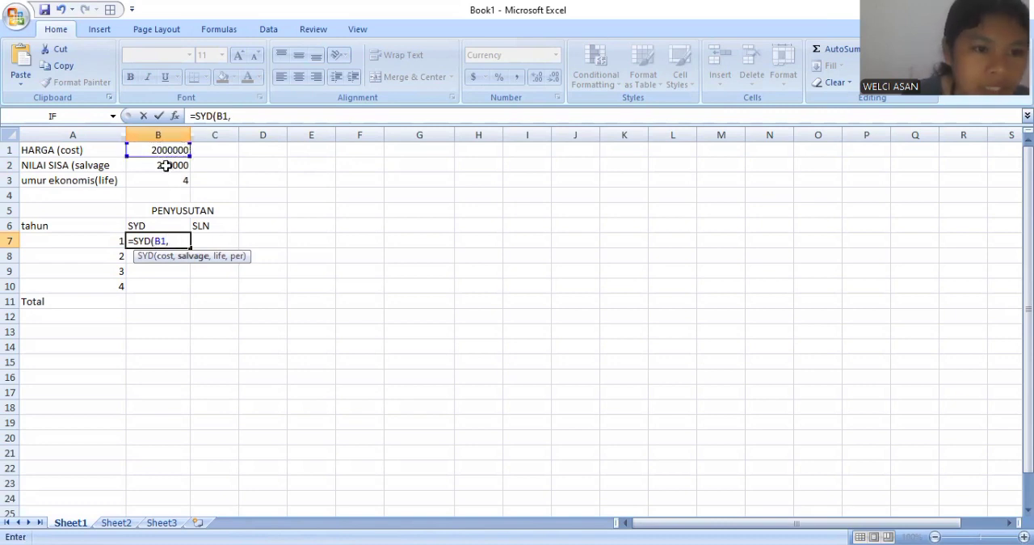
pyautogui.click(166, 165)
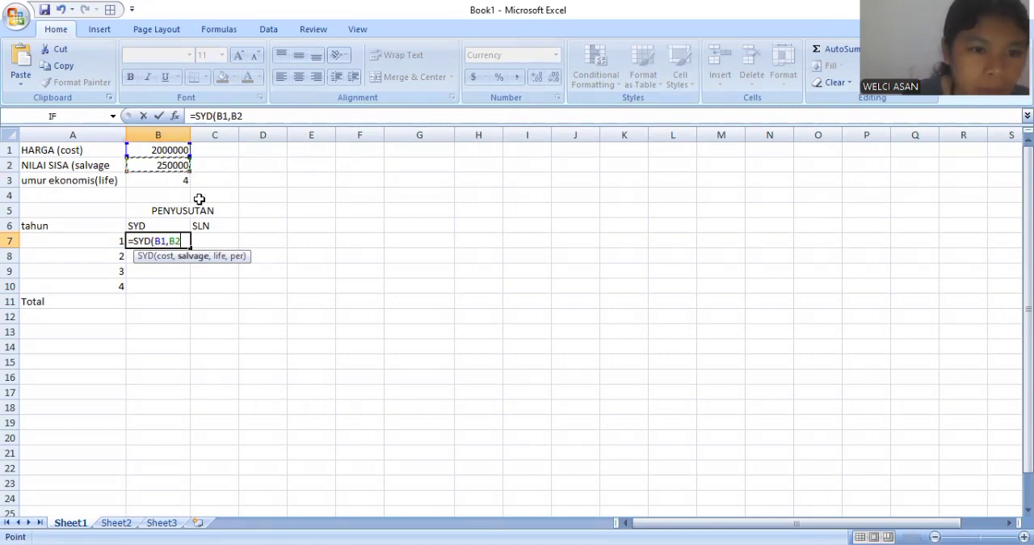
pyautogui.write(',')
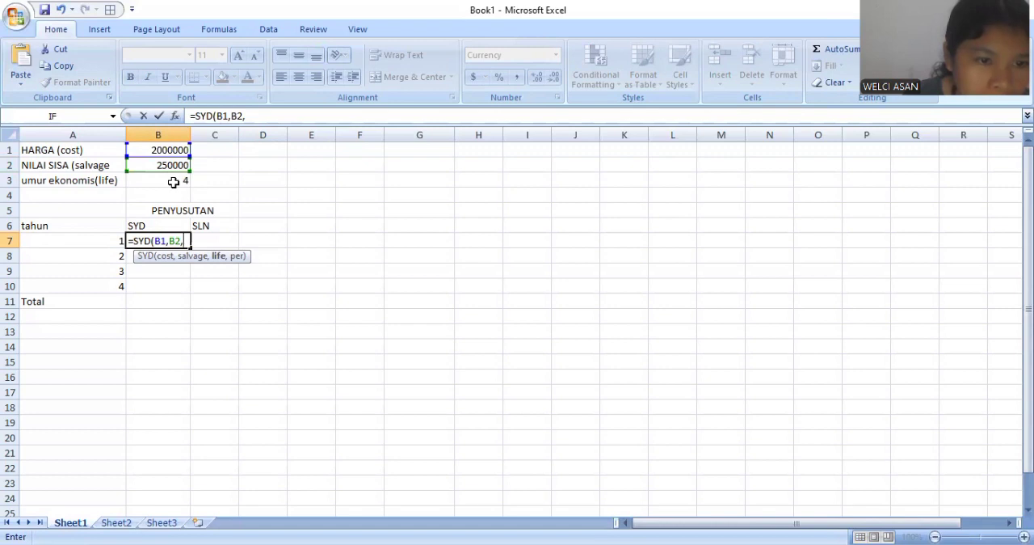
pyautogui.click(171, 177)
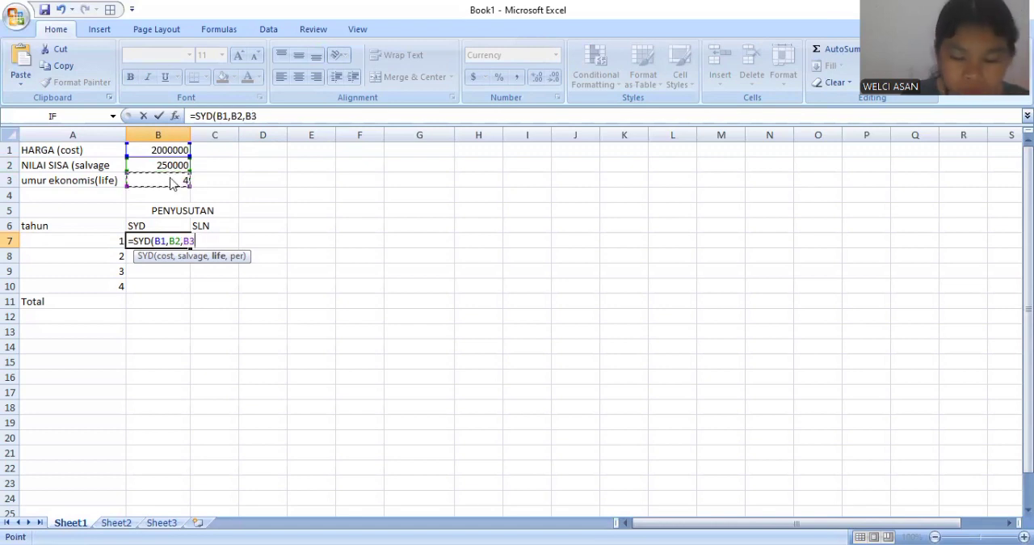
pyautogui.write(',')
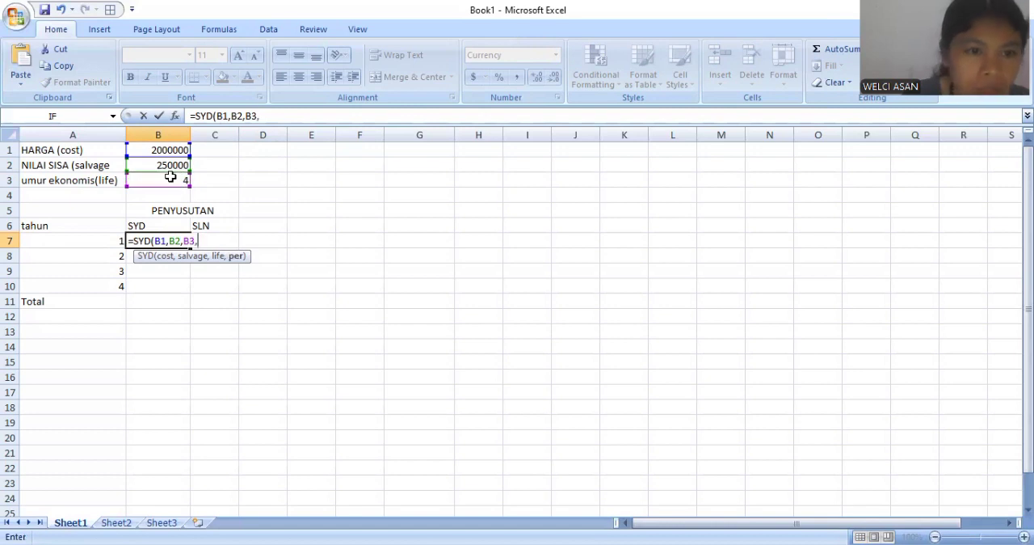
pyautogui.click(96, 242)
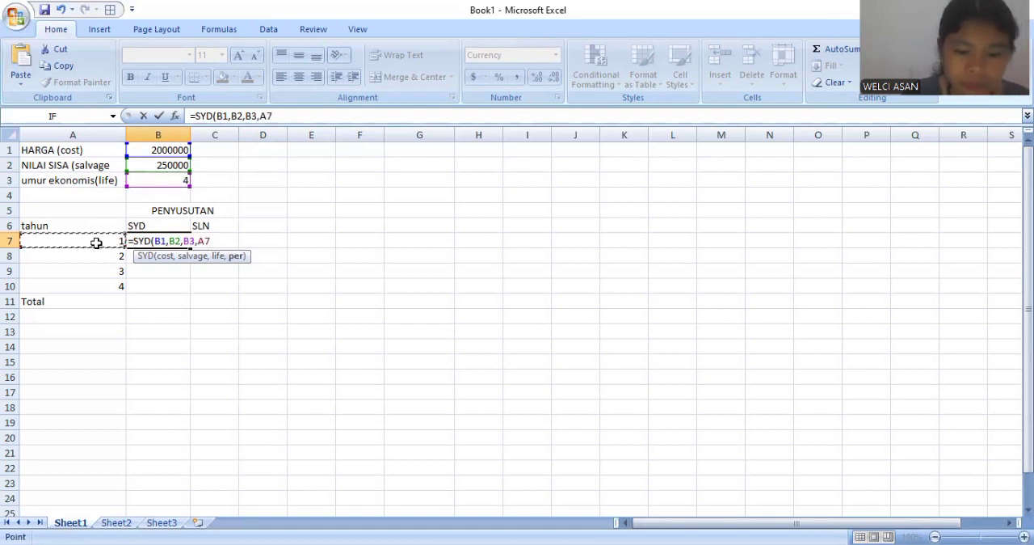
pyautogui.write(')')
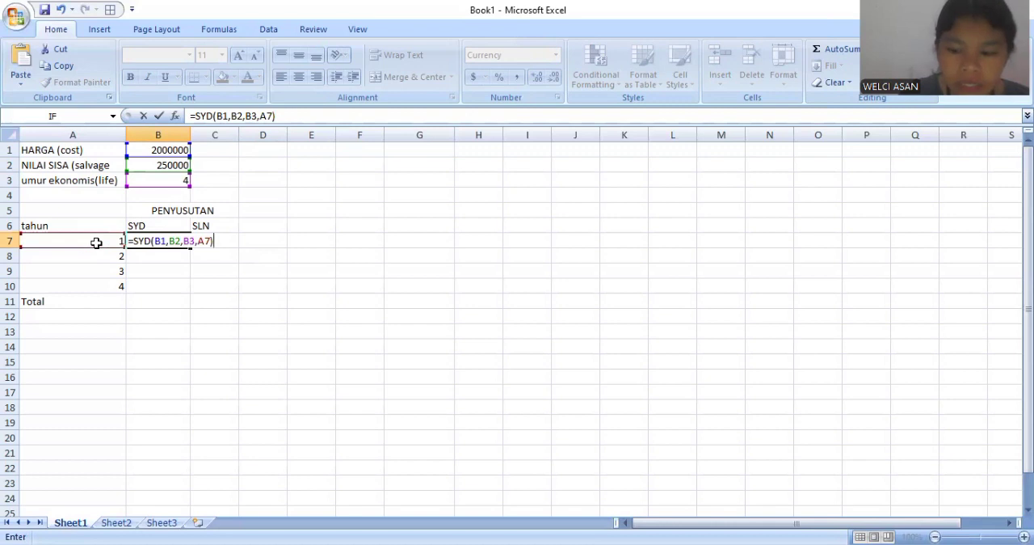
pyautogui.press('Return')
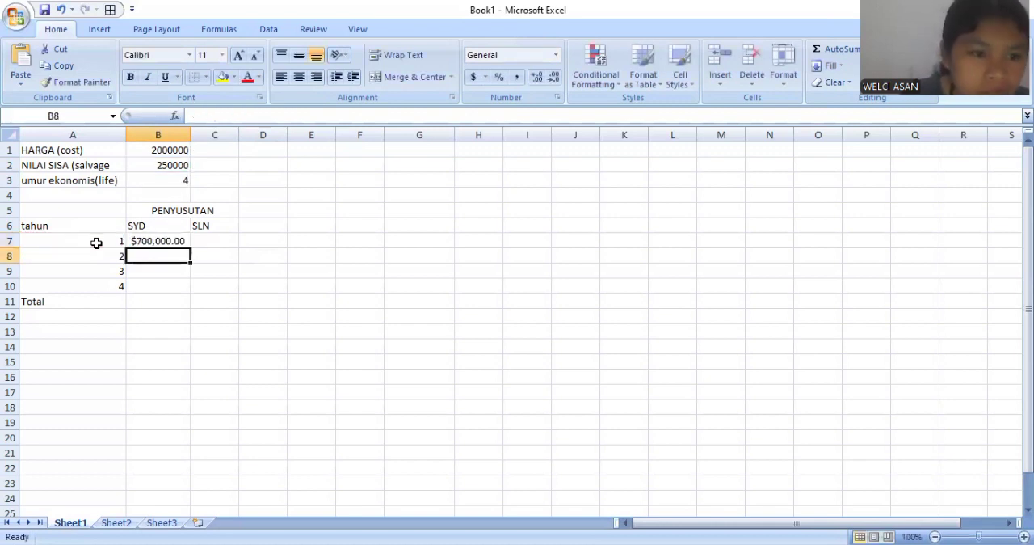
# - Calculate the year 1 straight-line depreciation in C7 with =SLN(B1,B2,B3)
pyautogui.click(216, 243)
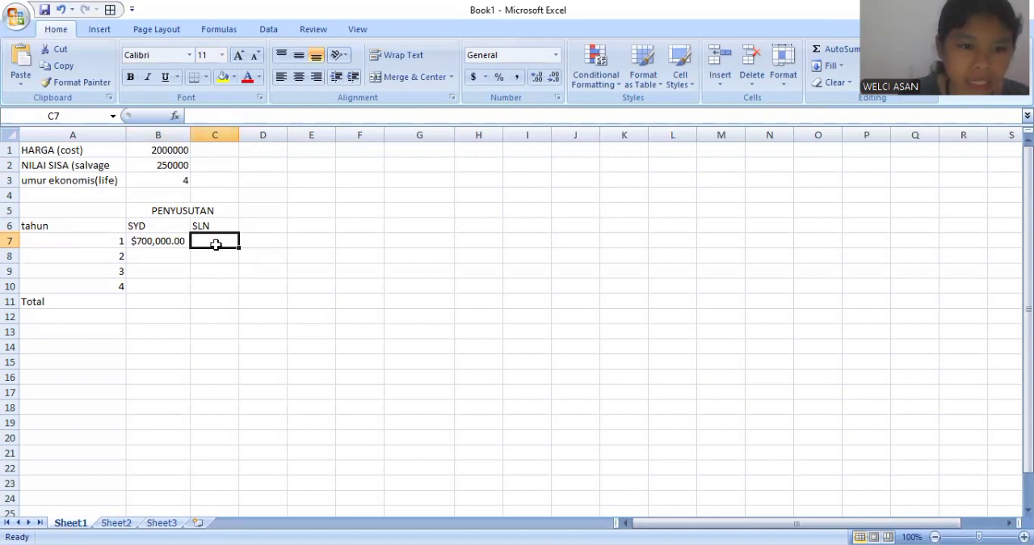
pyautogui.write('=')
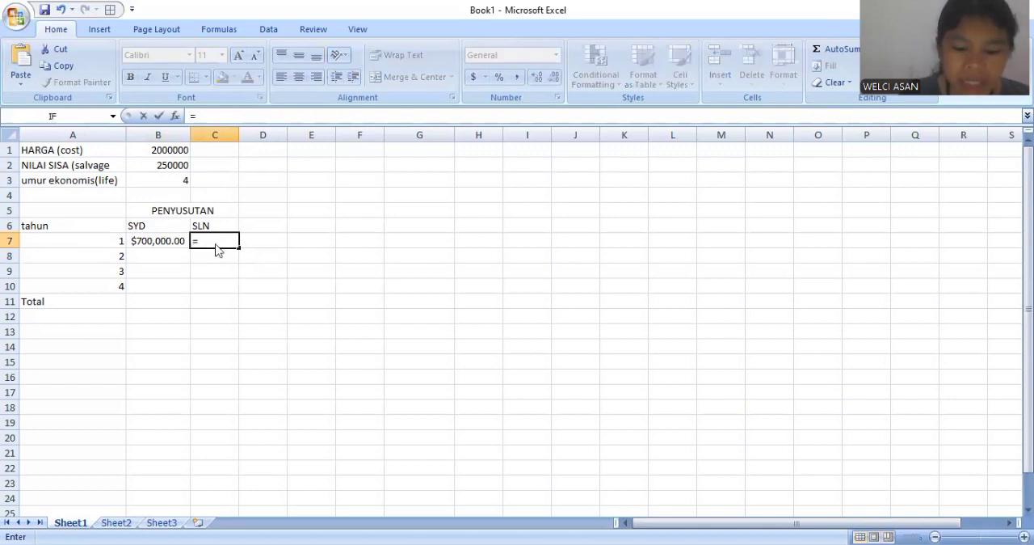
pyautogui.write('sln')
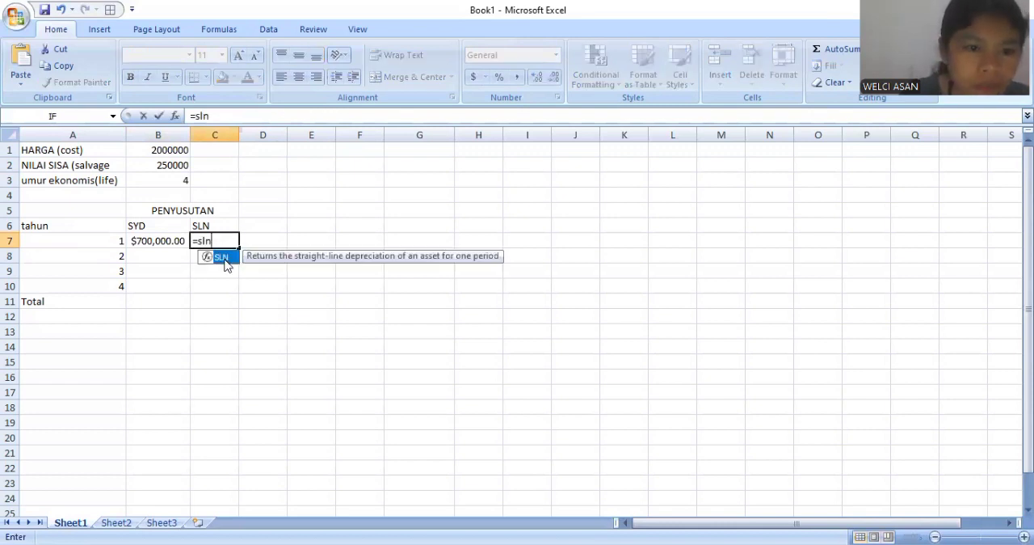
pyautogui.doubleClick(223, 258)
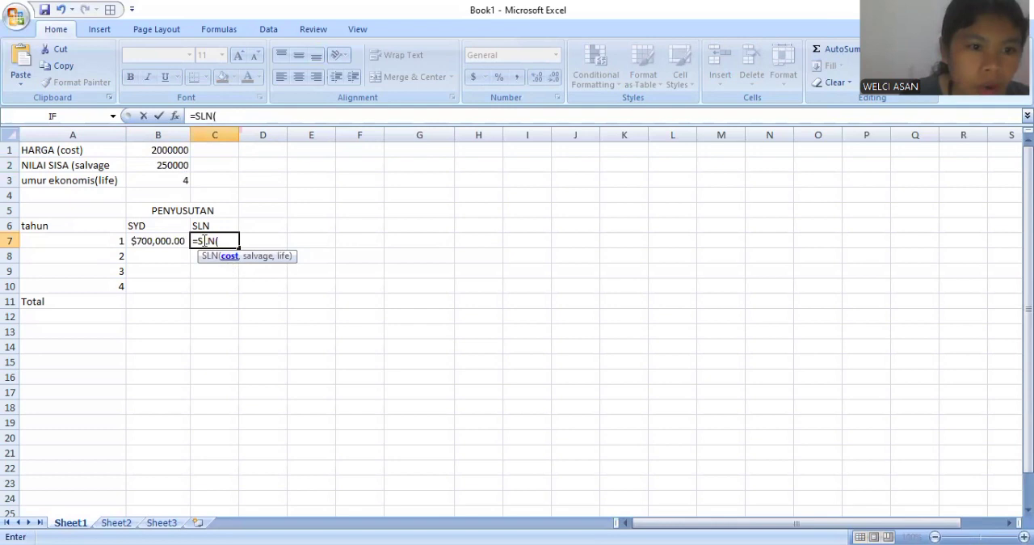
pyautogui.click(174, 151)
pyautogui.write(',')
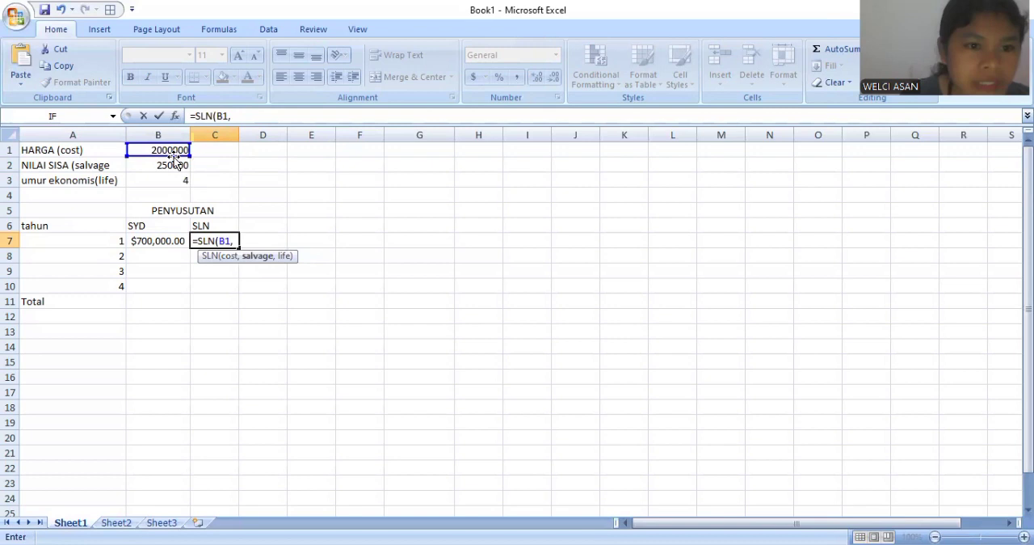
pyautogui.click(173, 165)
pyautogui.write(',')
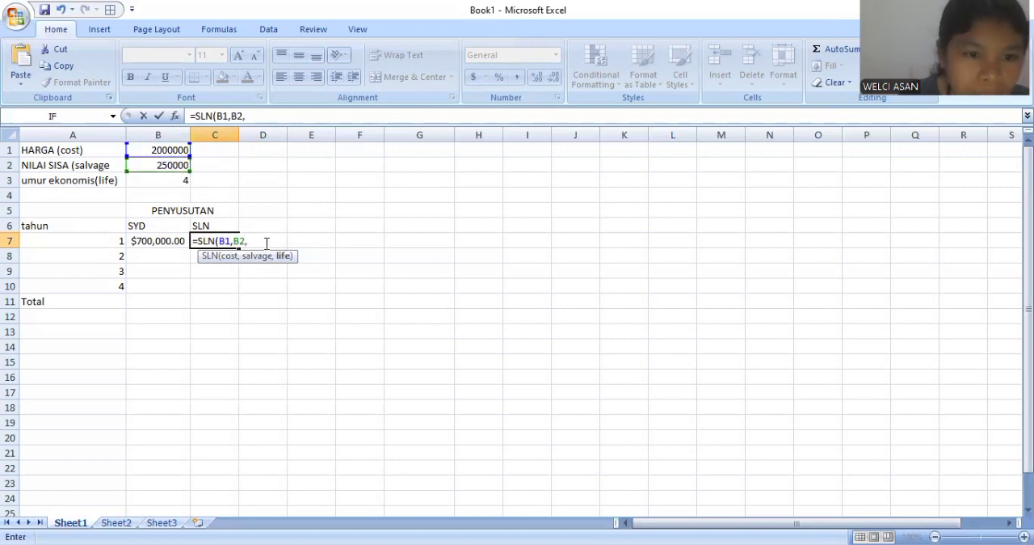
pyautogui.click(176, 182)
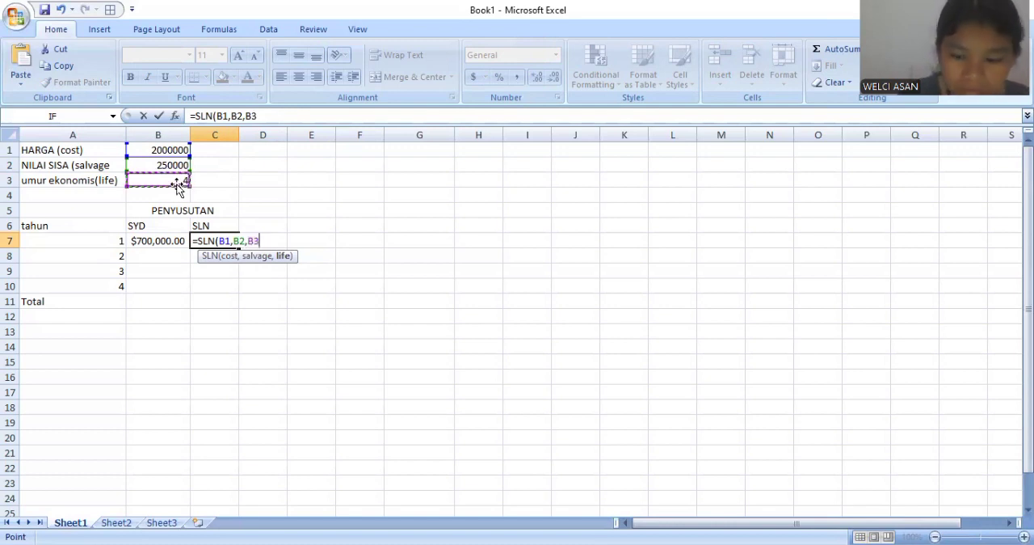
pyautogui.write(')')
pyautogui.press('Return')
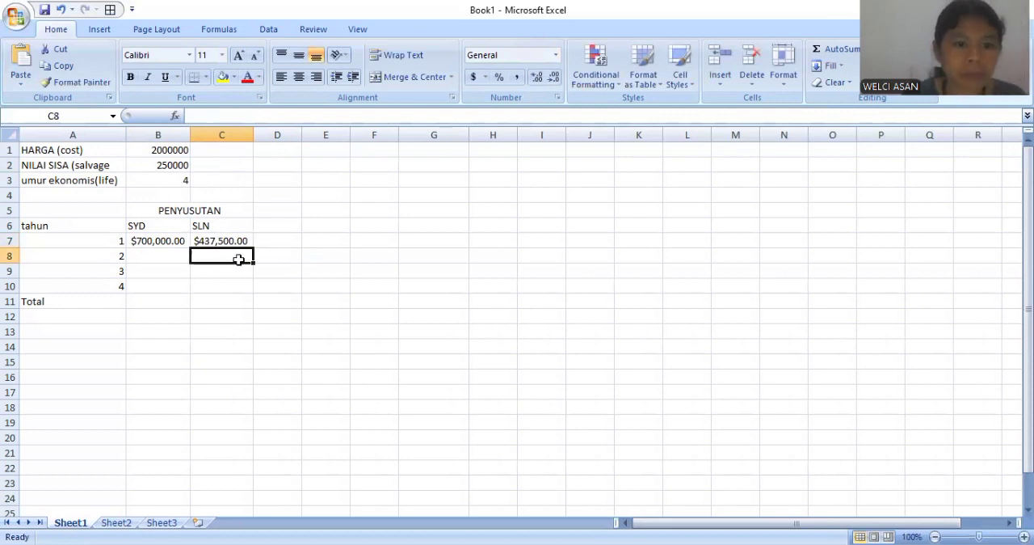
# - Calculate the year 2 sum-of-years' digits depreciation in B8 with =SYD(B1,B2,B3,2)
pyautogui.click(166, 253)
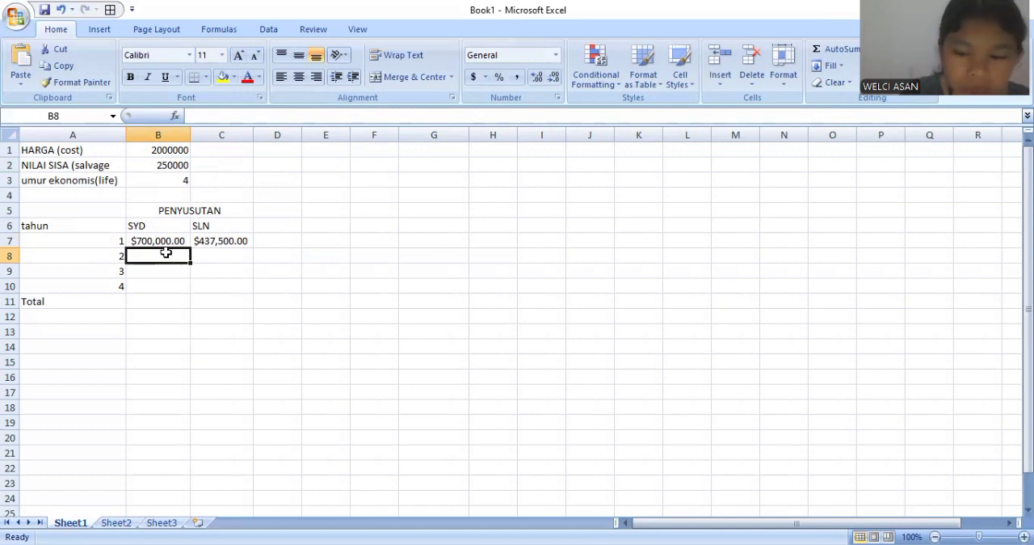
pyautogui.write('=s')
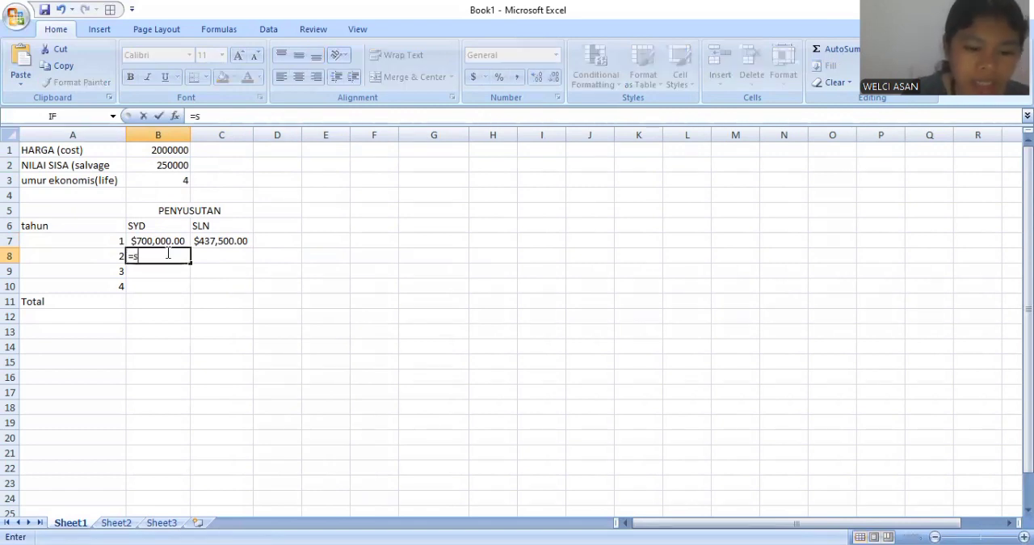
pyautogui.write('yd')
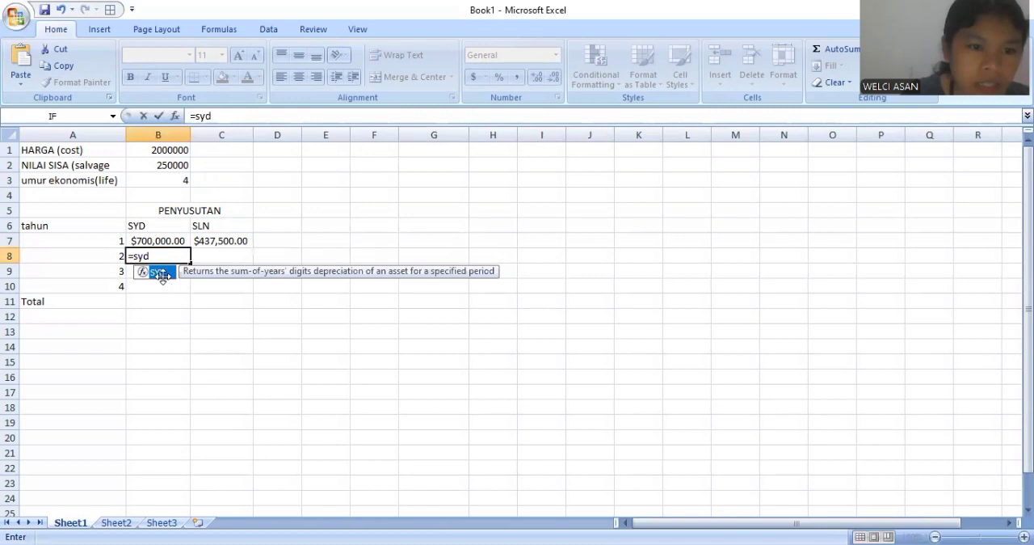
pyautogui.doubleClick(161, 273)
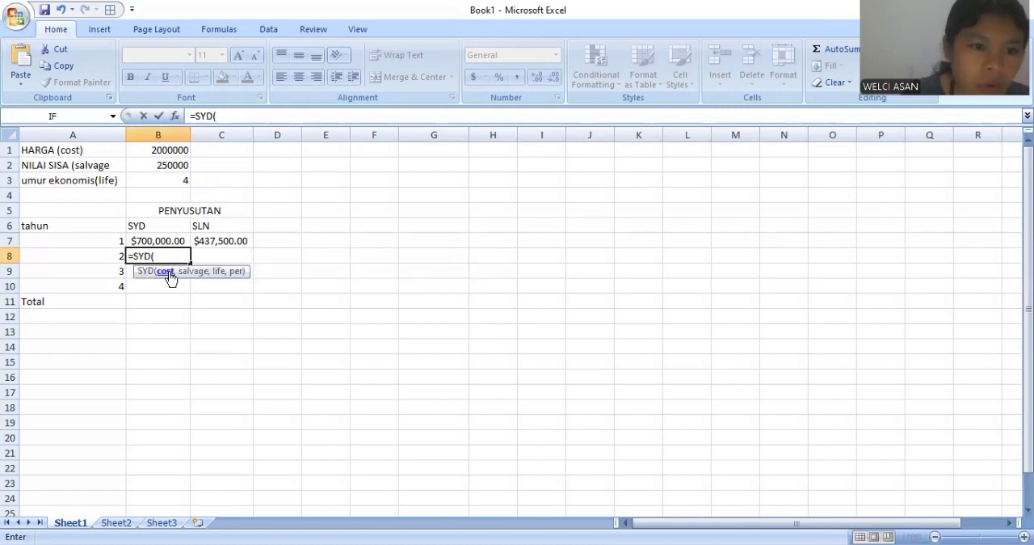
pyautogui.click(172, 151)
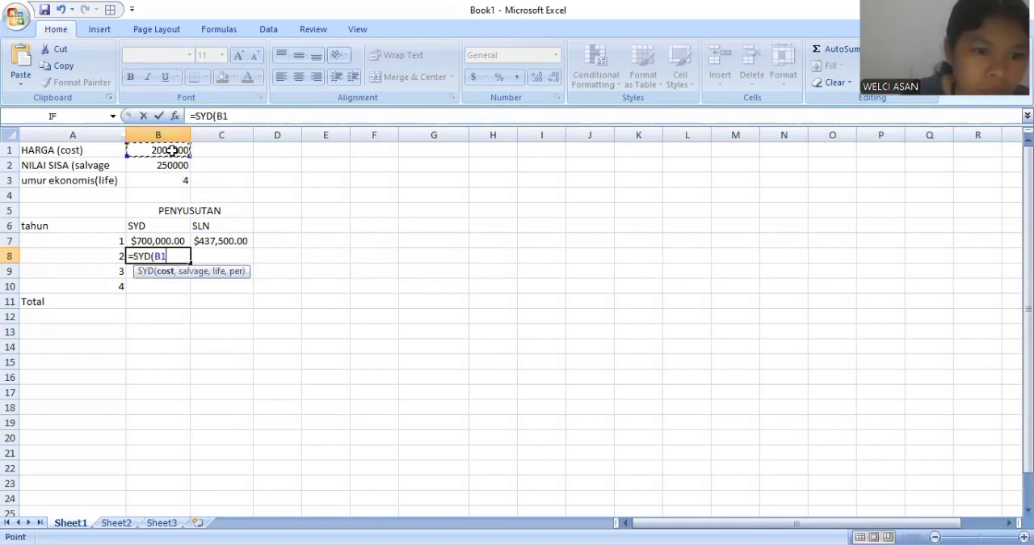
pyautogui.write(',')
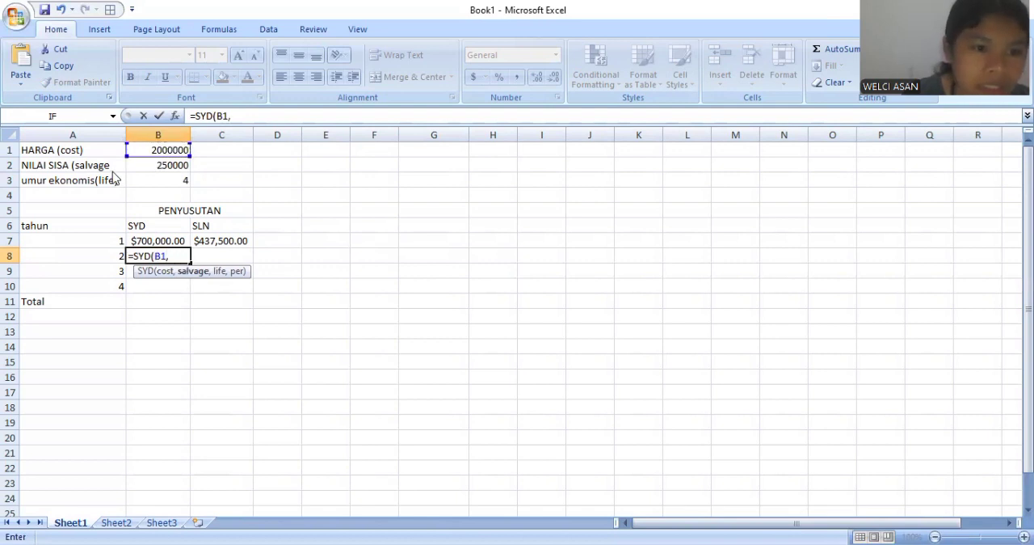
pyautogui.click(156, 172)
pyautogui.write(',')
pyautogui.click(160, 180)
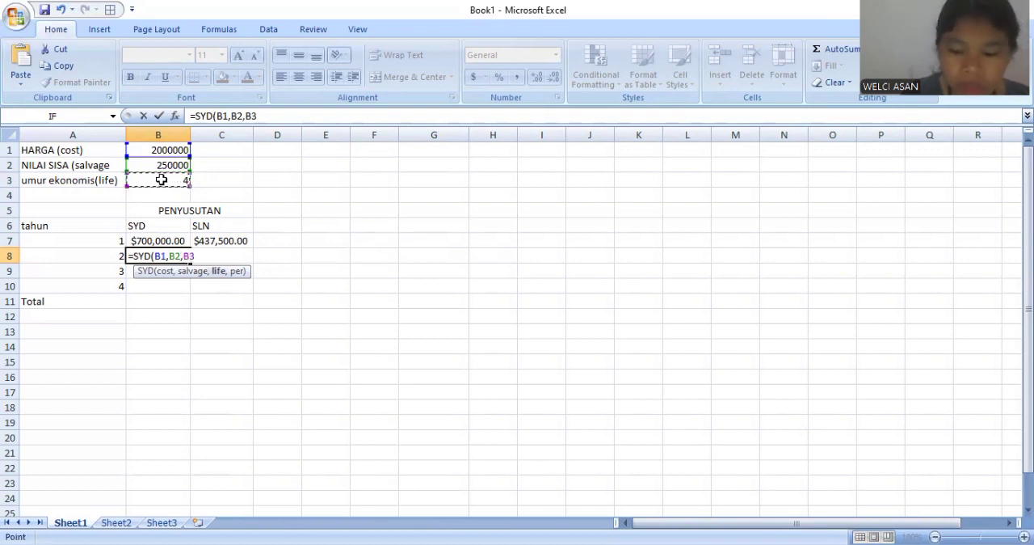
pyautogui.write(',2)')
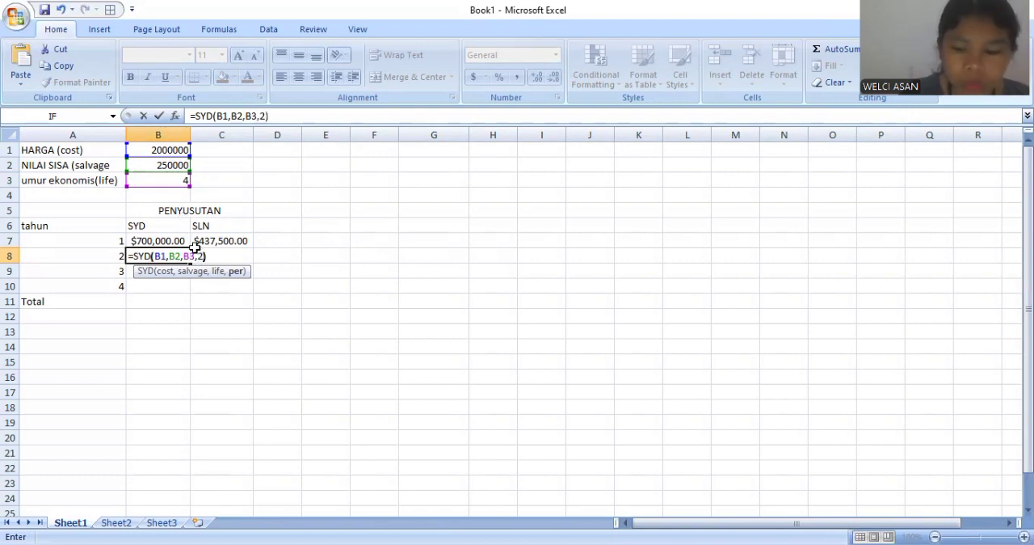
pyautogui.press('Return')
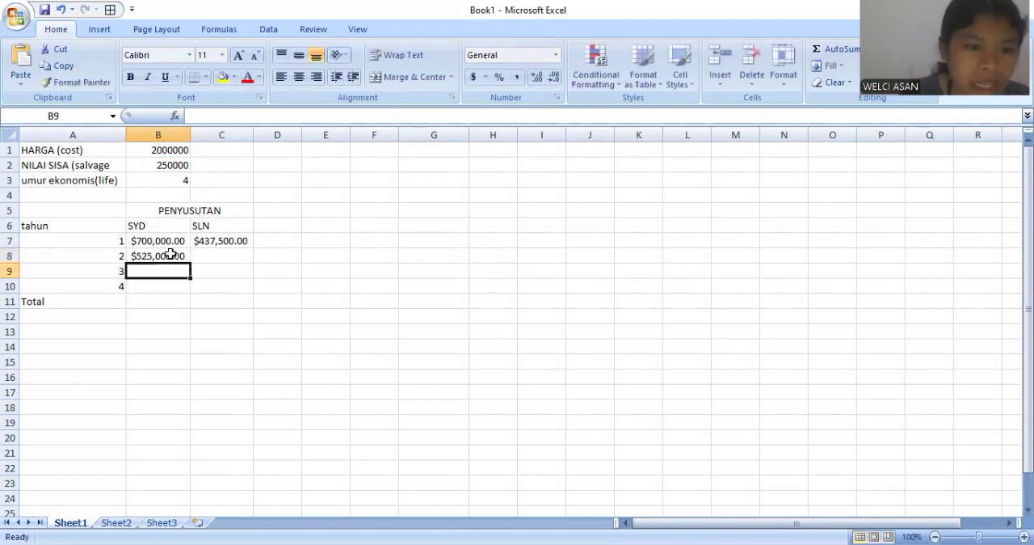
pyautogui.click(169, 254)
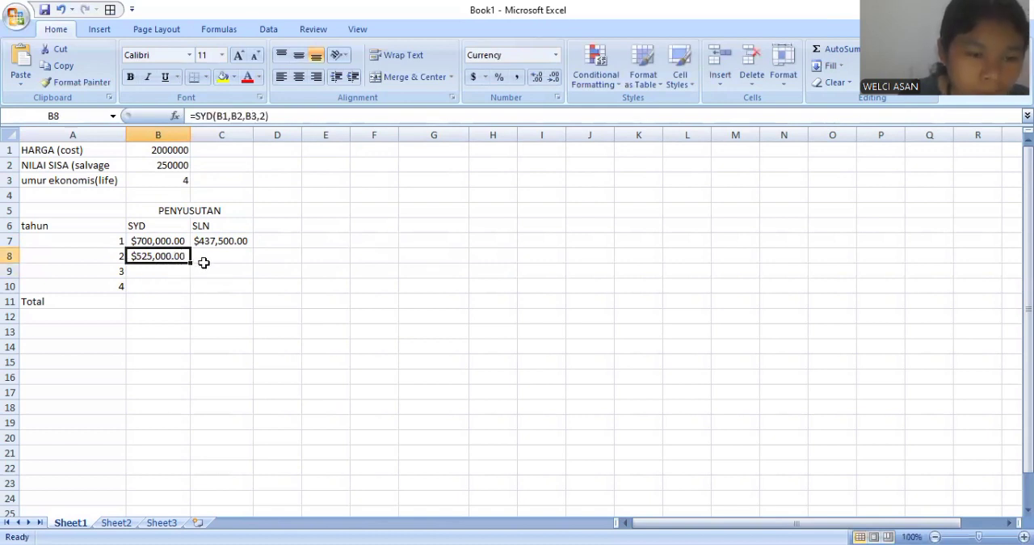
# - Calculate the year 2 straight-line depreciation in C8 with =SLN(B1,B2,B3)
pyautogui.click(211, 256)
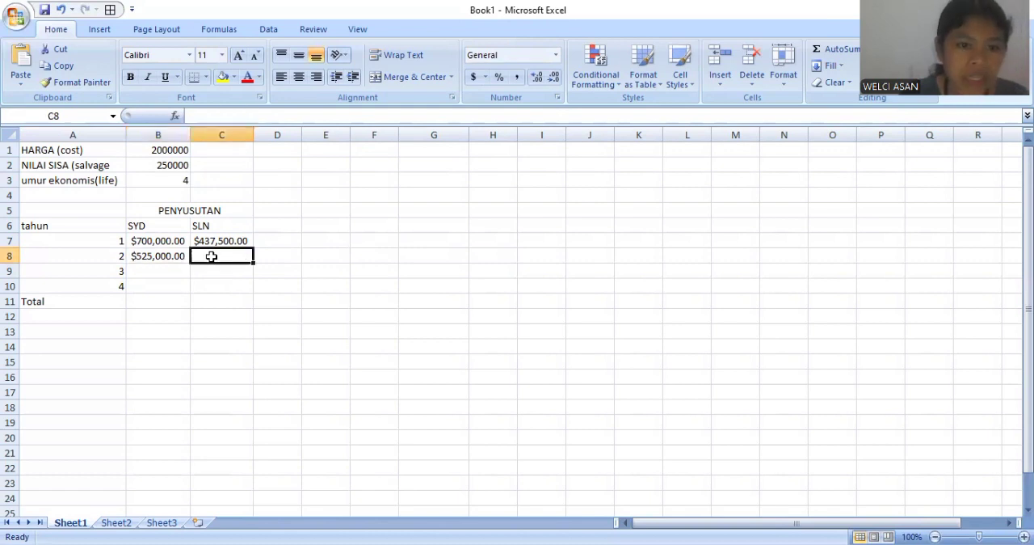
pyautogui.write('=')
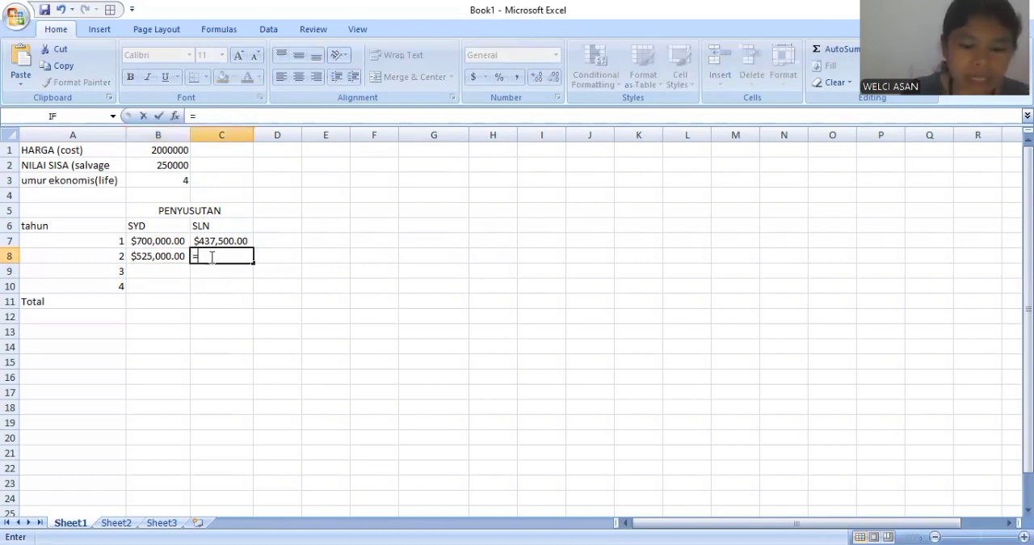
pyautogui.write('sln')
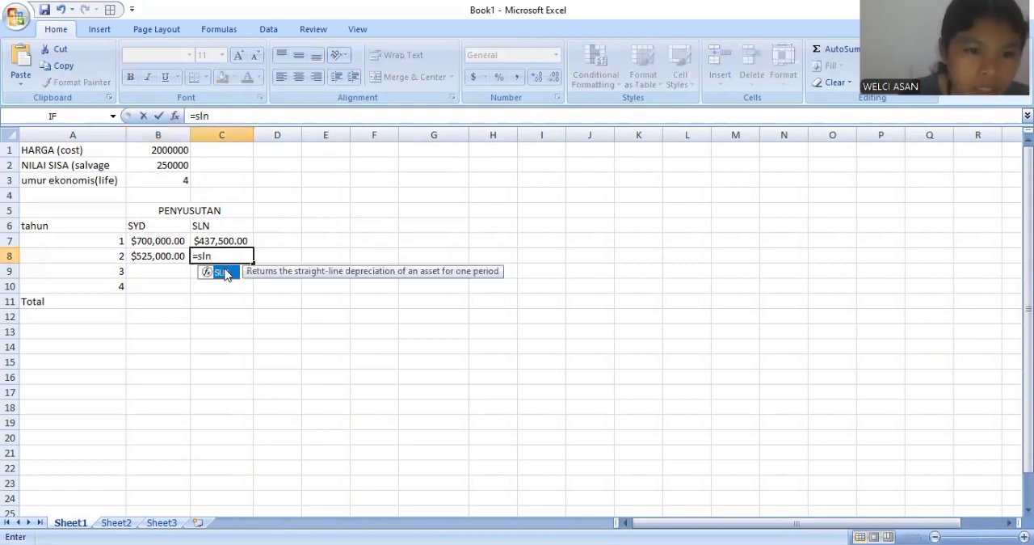
pyautogui.doubleClick(224, 272)
pyautogui.click(168, 149)
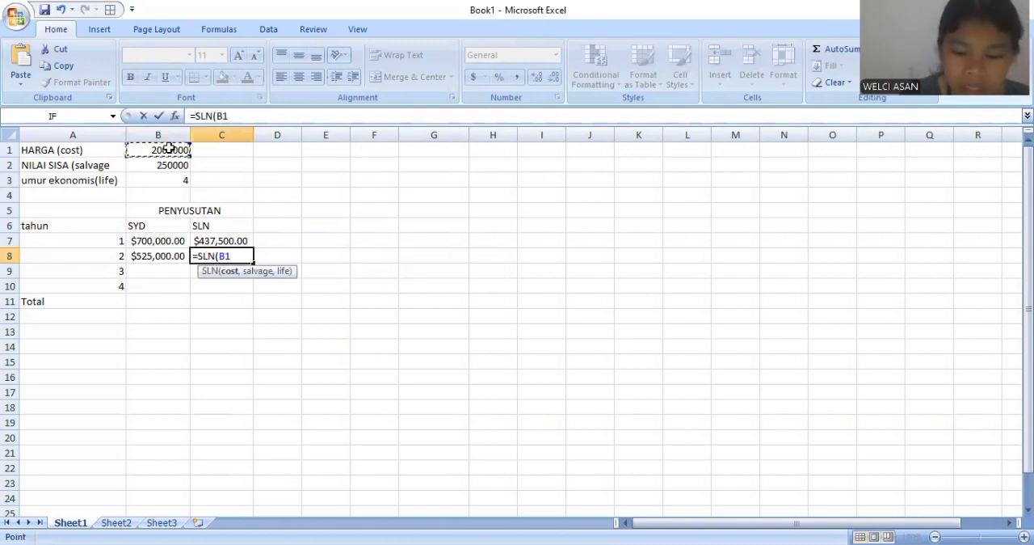
pyautogui.write(',')
pyautogui.click(149, 164)
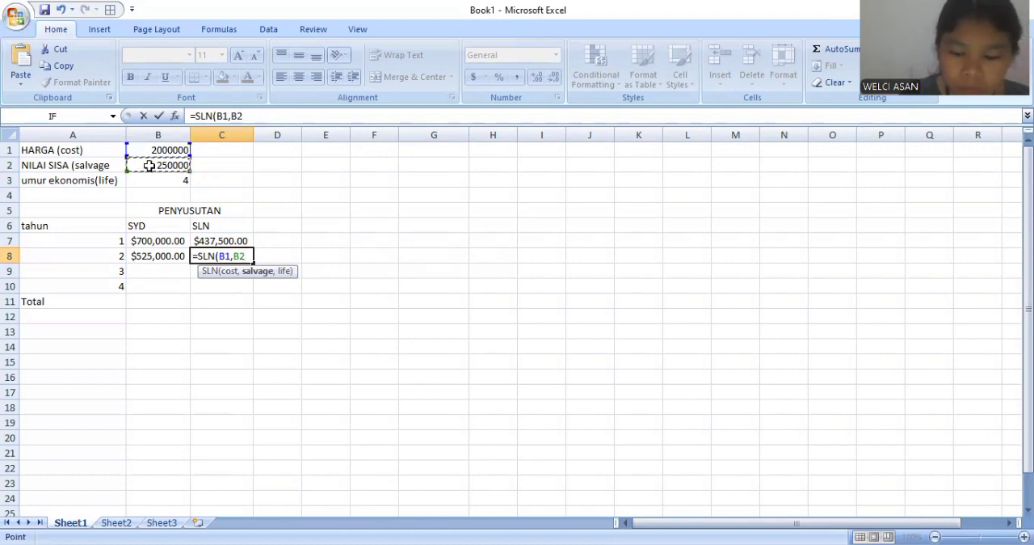
pyautogui.write(',')
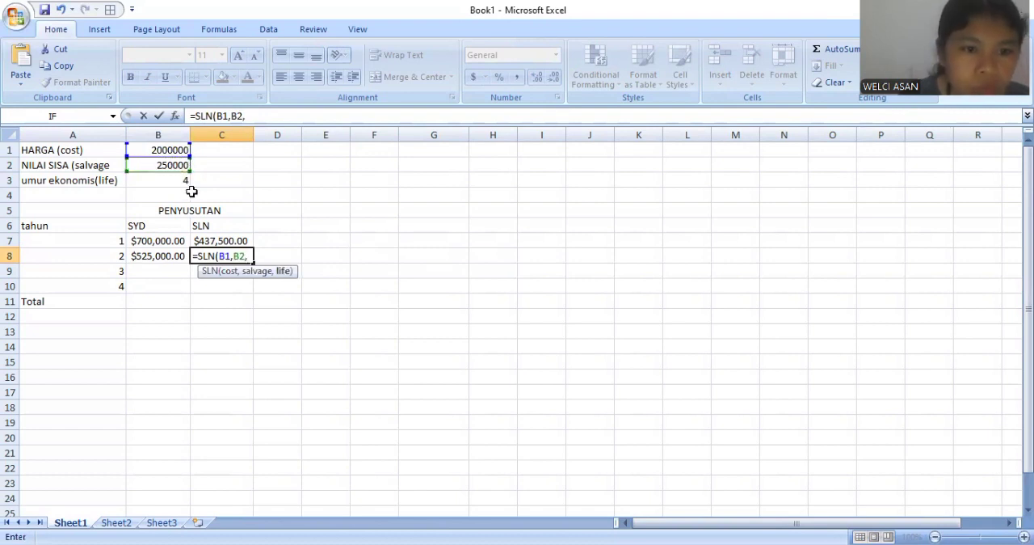
pyautogui.click(169, 180)
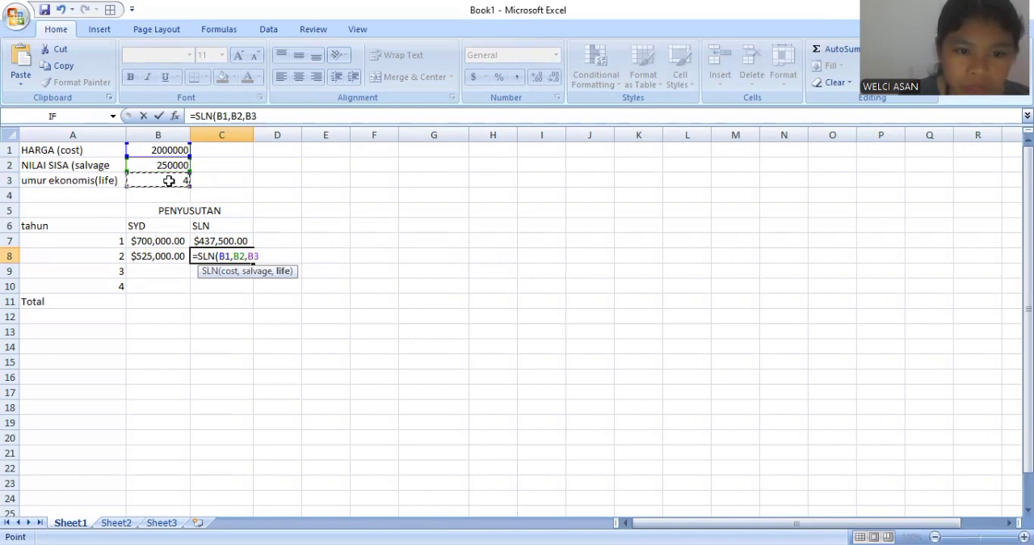
pyautogui.press('Return')
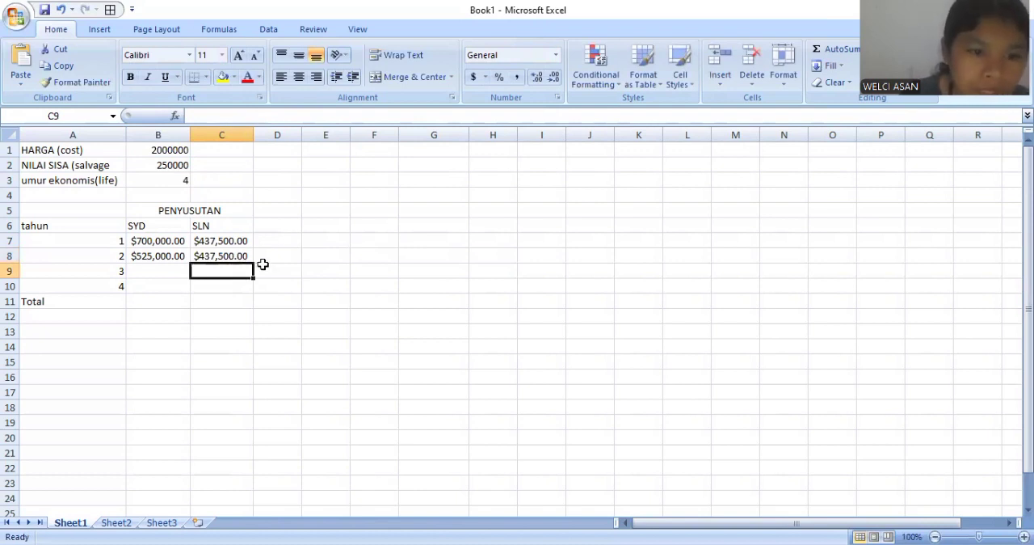
# - Calculate the year 3 sum-of-years' digits depreciation in B9 with =SYD(B1,B2,B3,3)
pyautogui.click(156, 270)
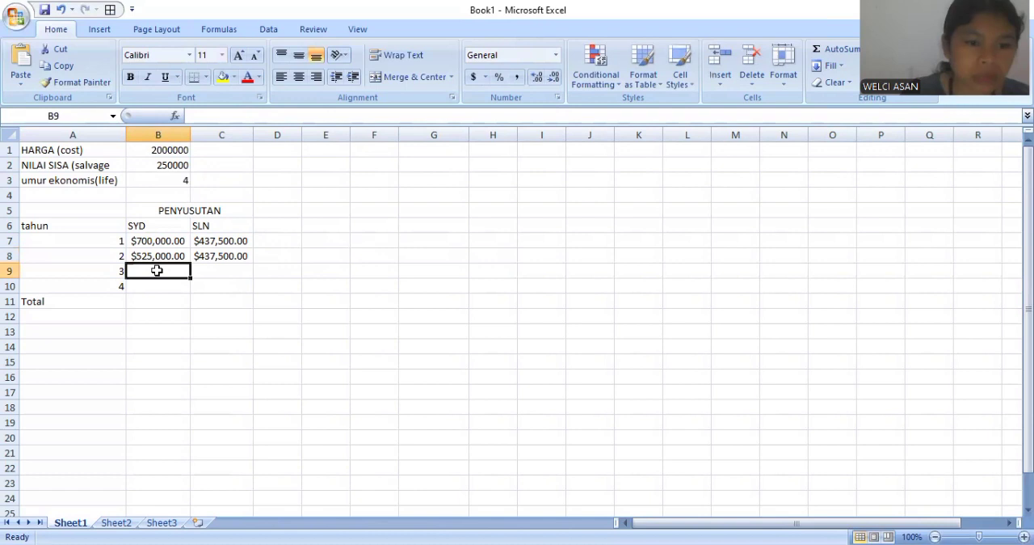
pyautogui.write('=')
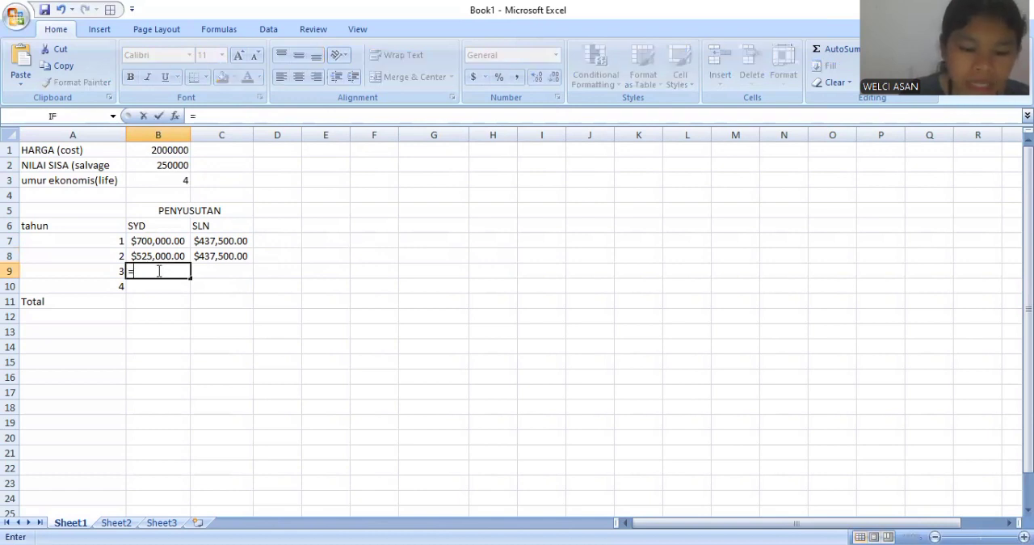
pyautogui.write('syd')
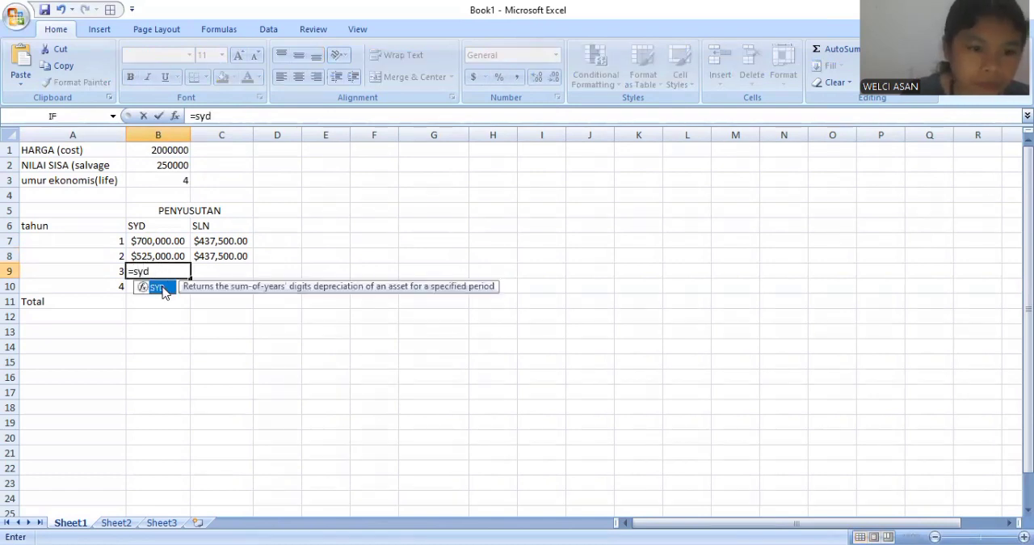
pyautogui.doubleClick(165, 289)
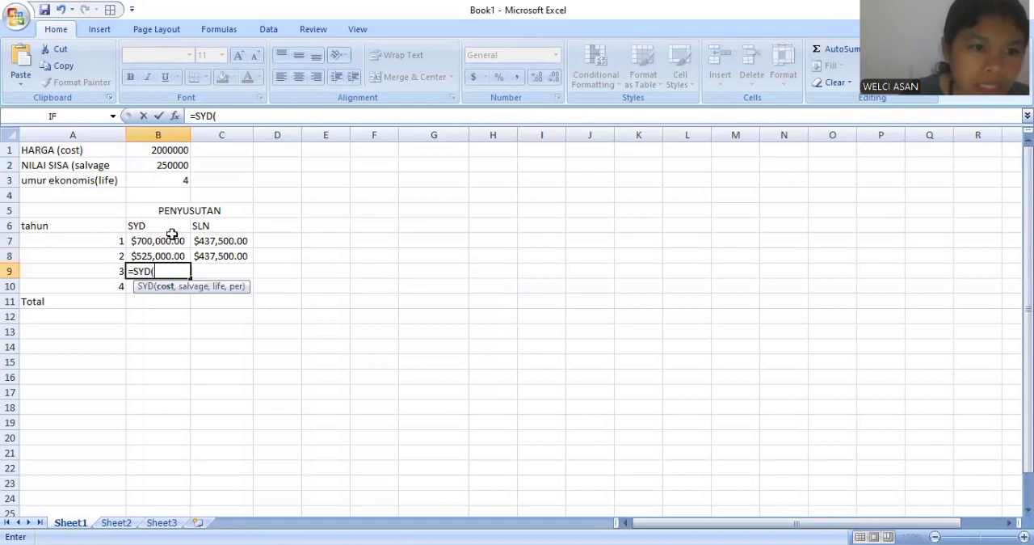
pyautogui.click(165, 154)
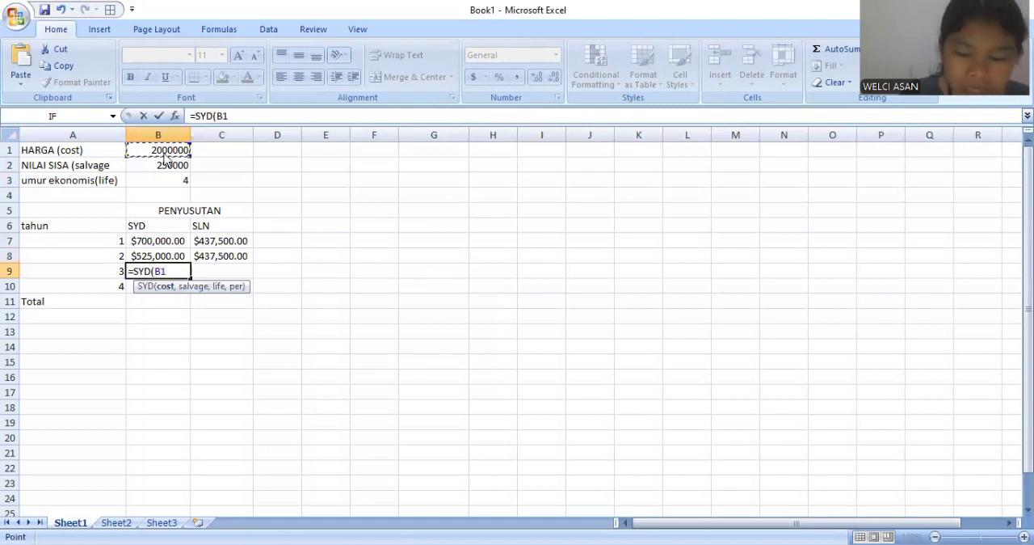
pyautogui.write(',')
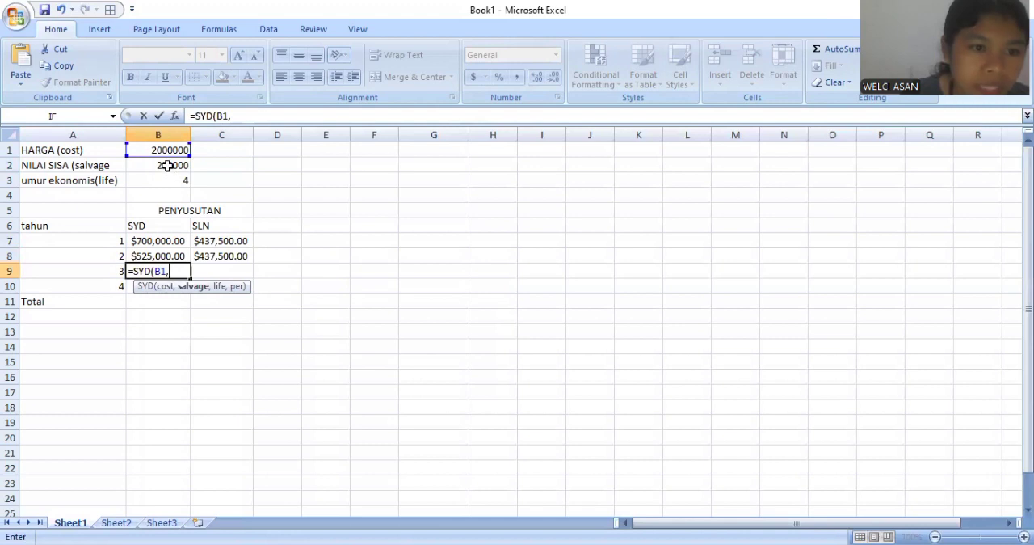
pyautogui.click(167, 166)
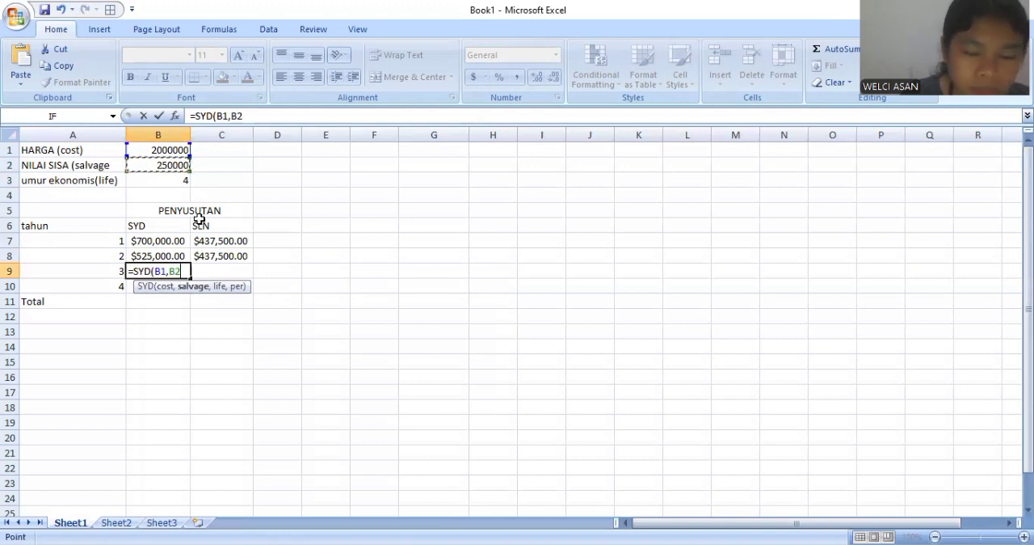
pyautogui.write(',')
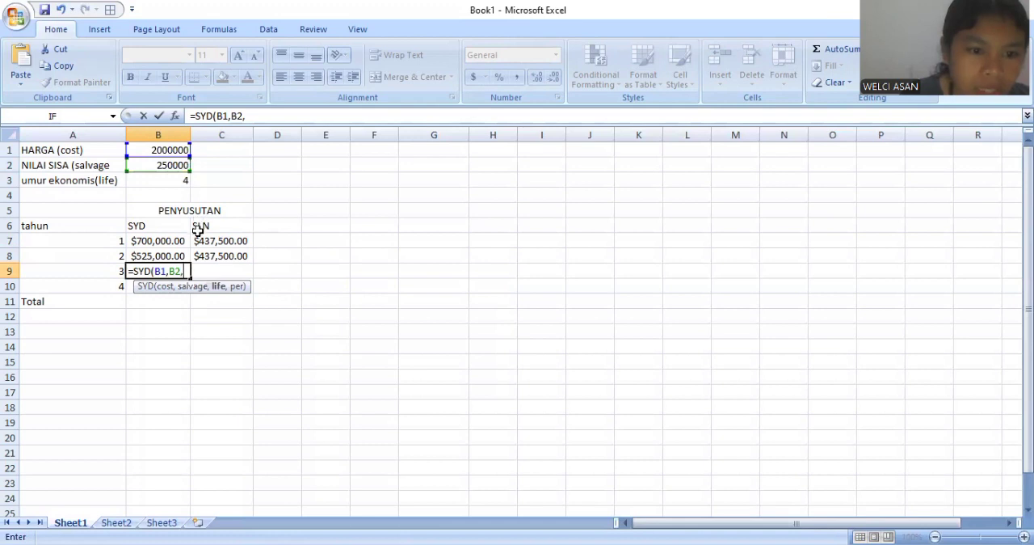
pyautogui.click(150, 182)
pyautogui.write(',')
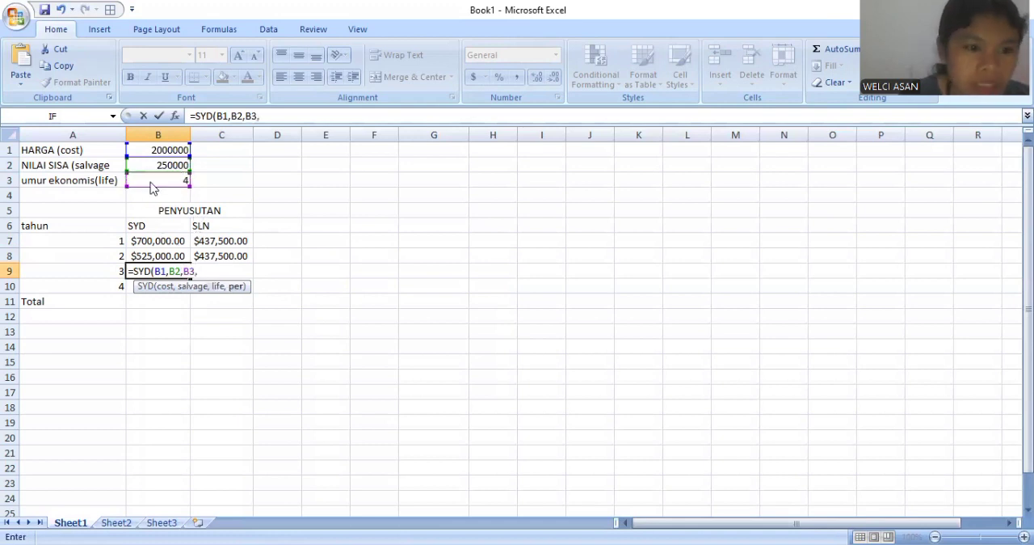
pyautogui.write('3')
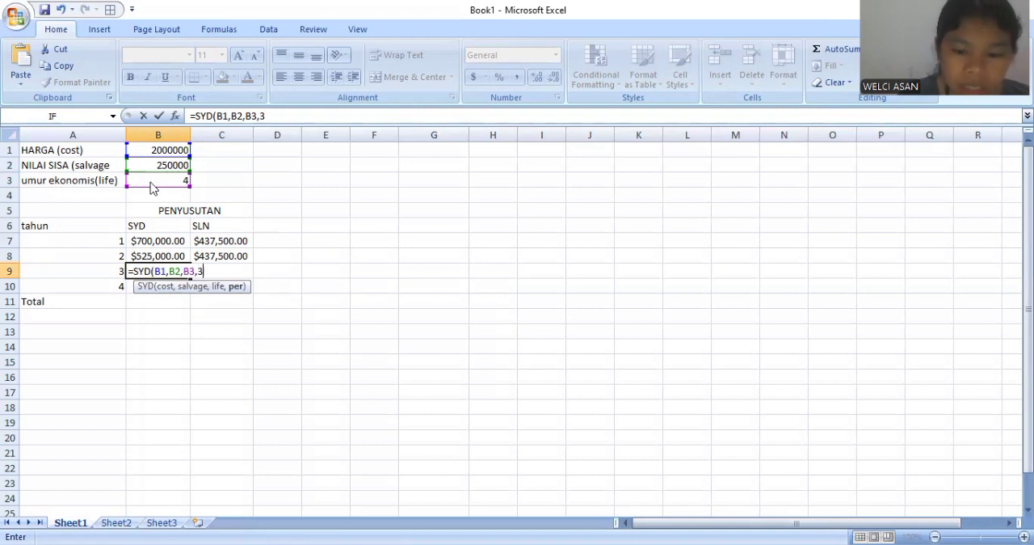
pyautogui.write(')')
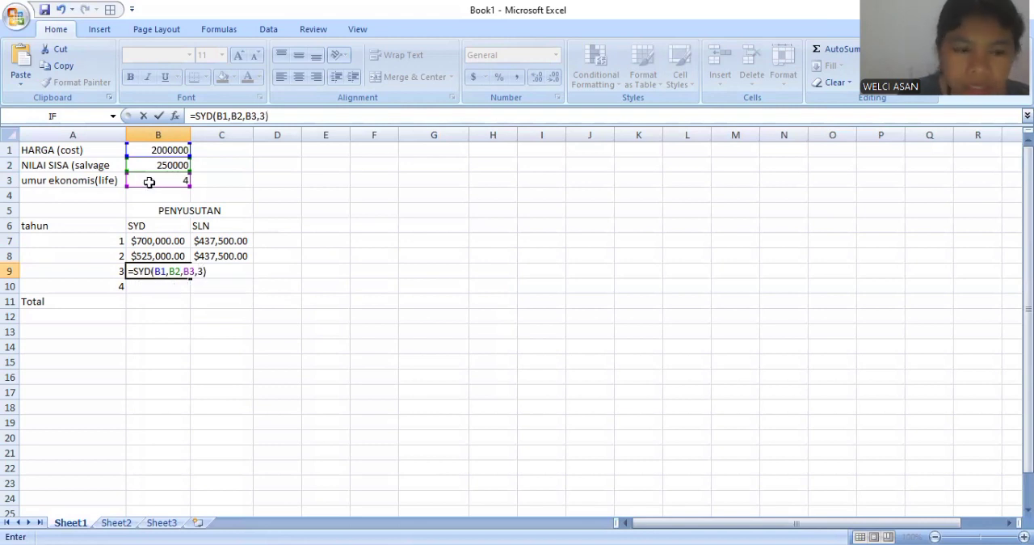
pyautogui.press('Return')
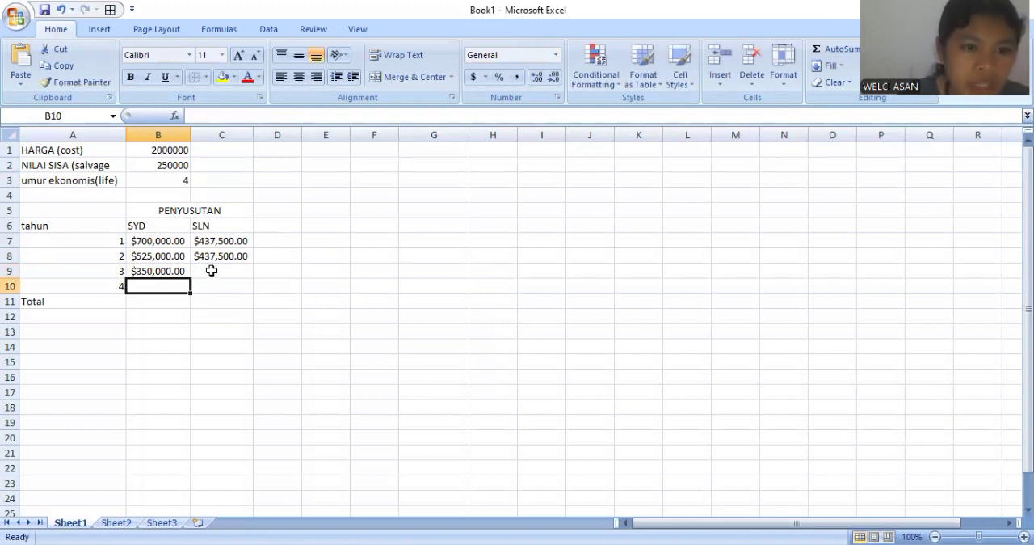
# - Calculate the year 3 straight-line depreciation in C9 with =SLN(B1,B2,3)
pyautogui.click(211, 271)
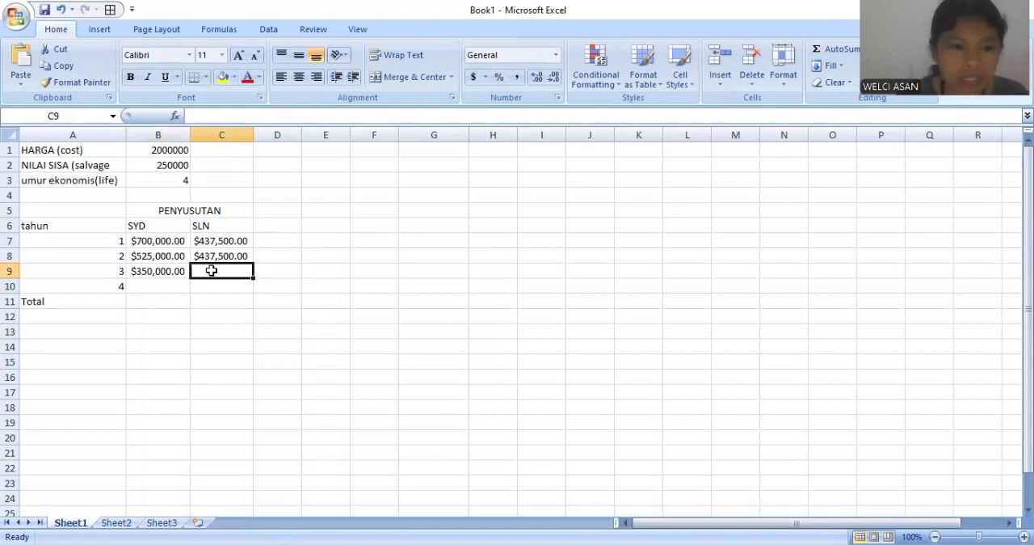
pyautogui.write('=')
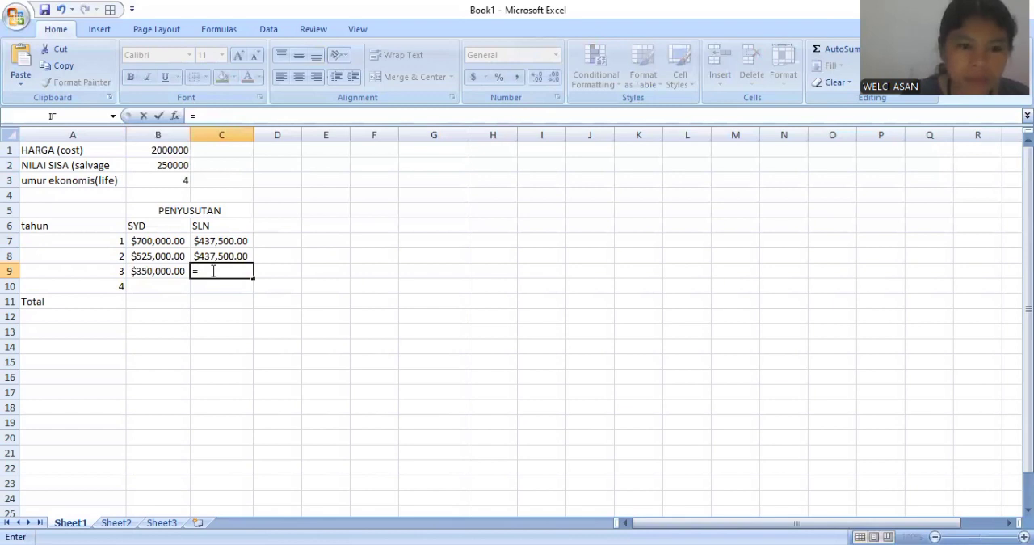
pyautogui.write('sln')
pyautogui.press('Tab')
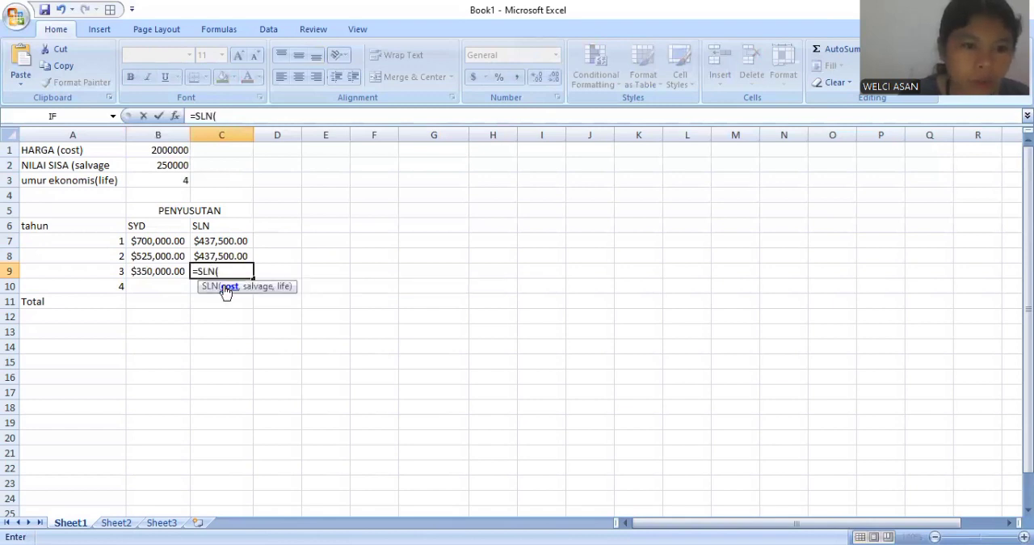
pyautogui.click(162, 149)
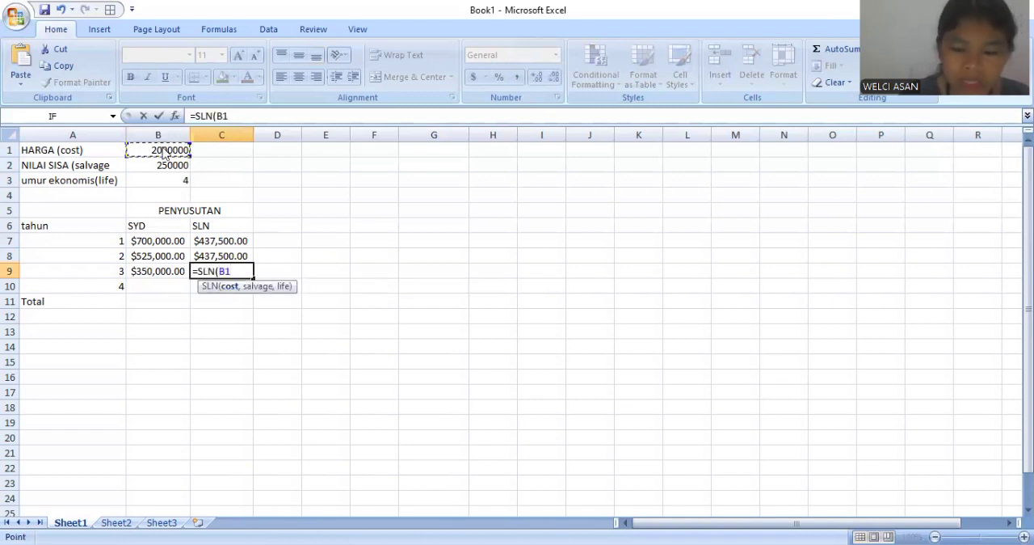
pyautogui.write(',')
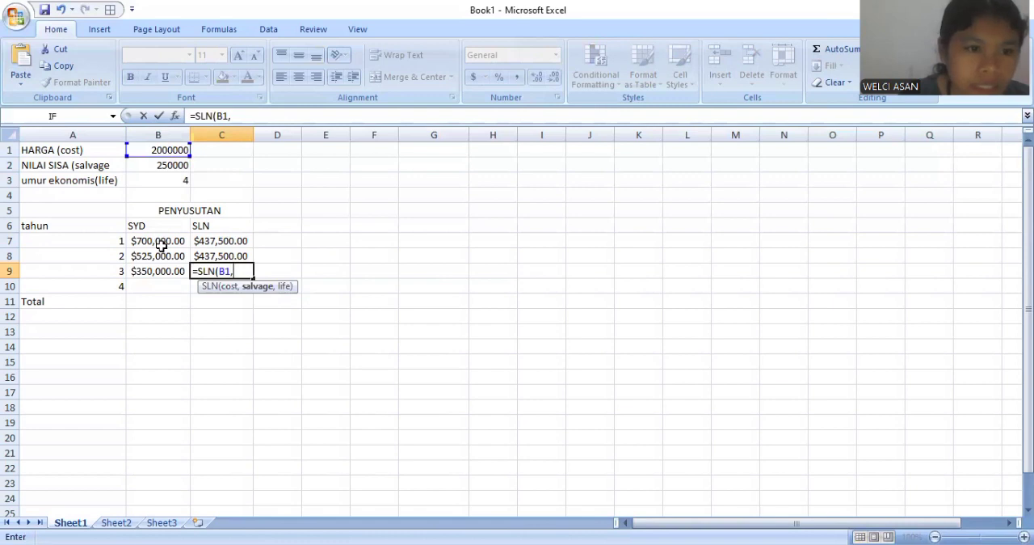
pyautogui.click(162, 166)
pyautogui.write(',')
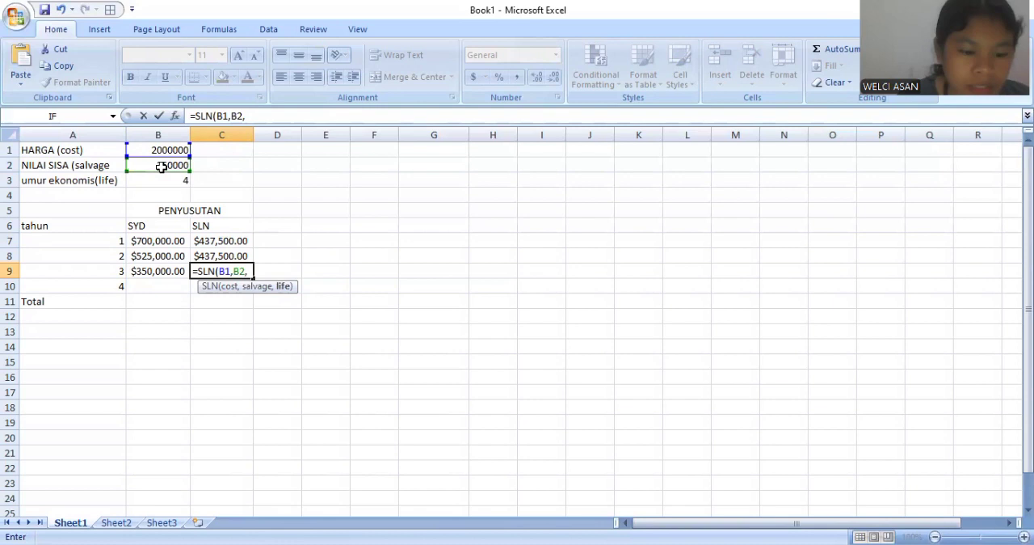
pyautogui.write('3)')
pyautogui.press('Return')
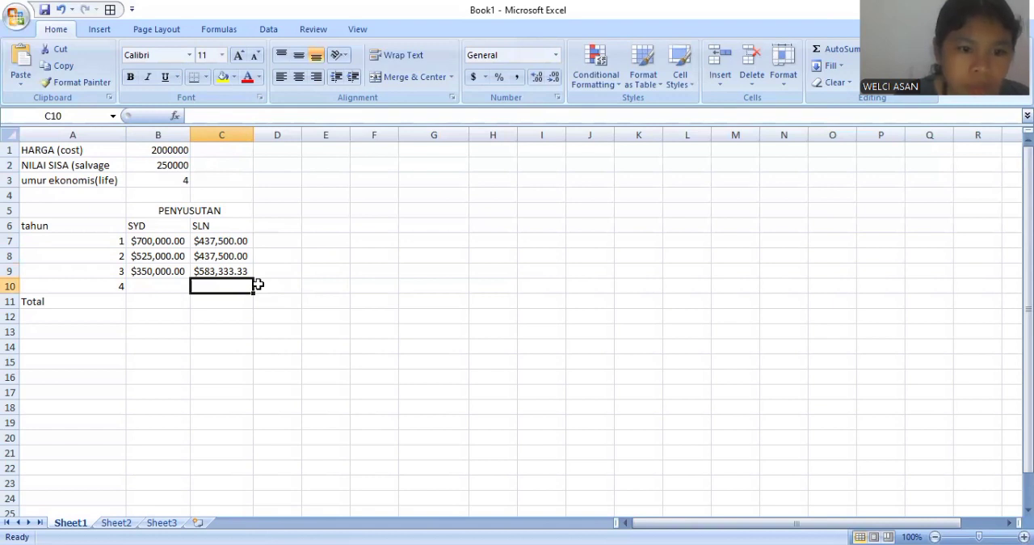
# - Calculate the year 4 sum-of-years' digits depreciation in B10 with =SYD(B1,B2,B3,4)
pyautogui.click(155, 282)
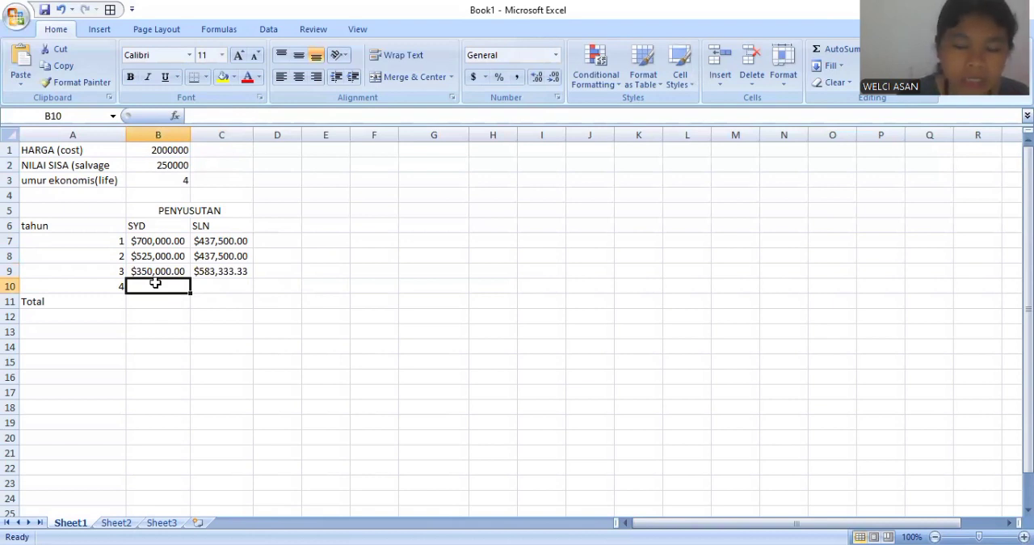
pyautogui.write('=')
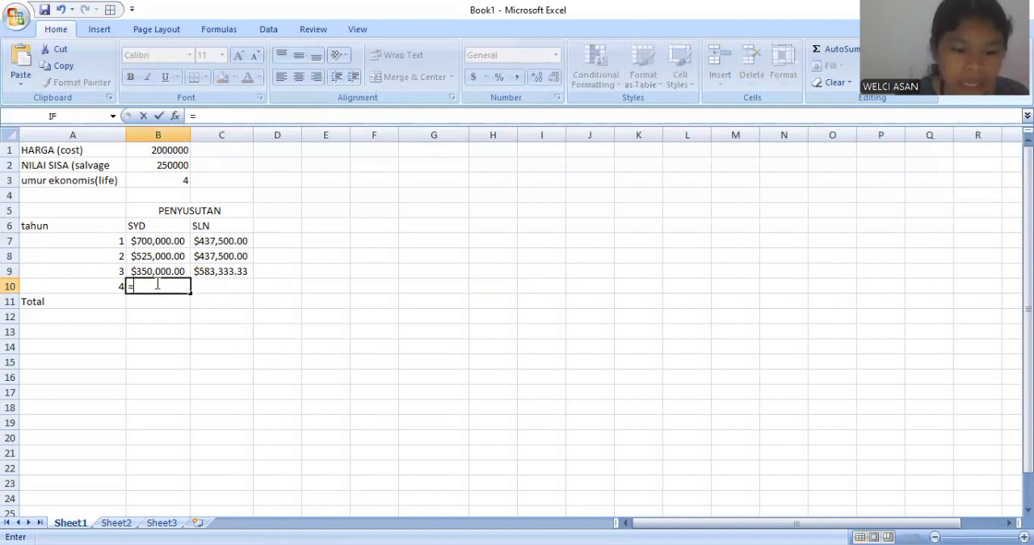
pyautogui.write('syd')
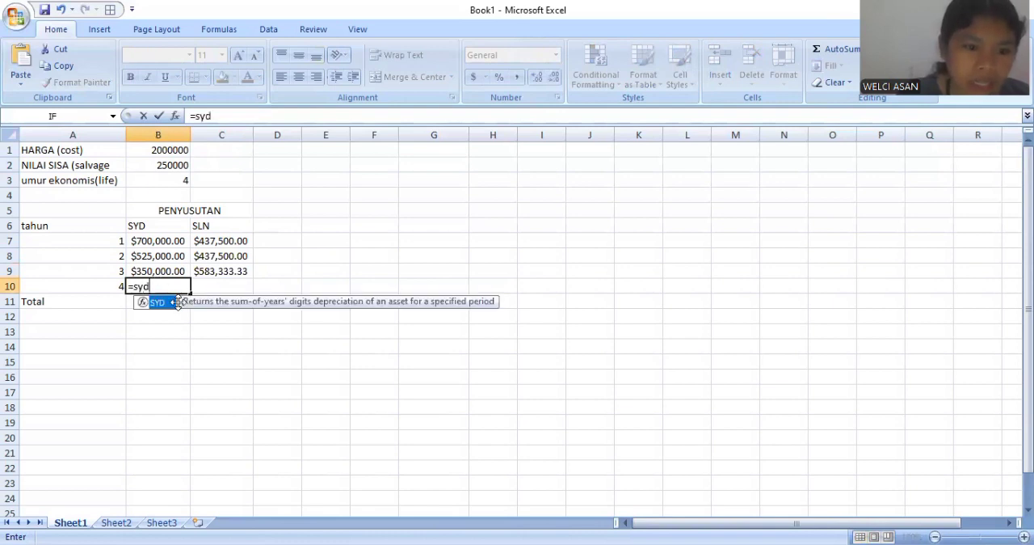
pyautogui.doubleClick(159, 304)
pyautogui.click(165, 150)
pyautogui.write(',')
pyautogui.click(157, 163)
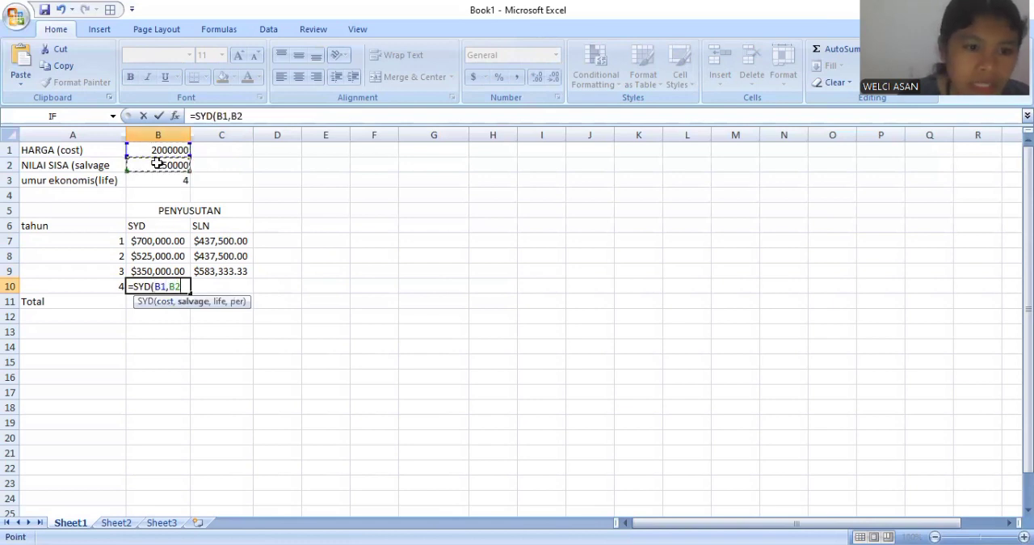
pyautogui.write(',')
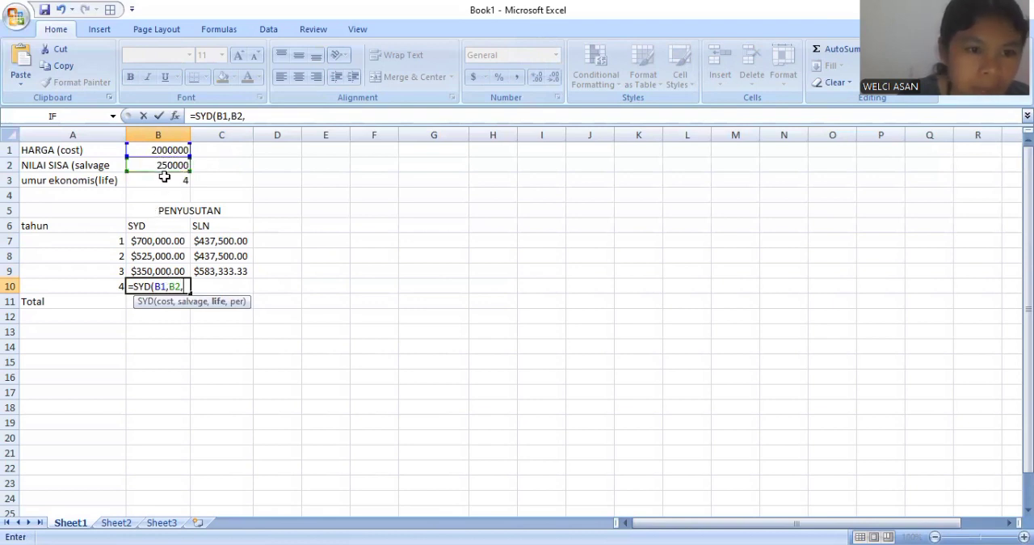
pyautogui.click(164, 179)
pyautogui.write(',')
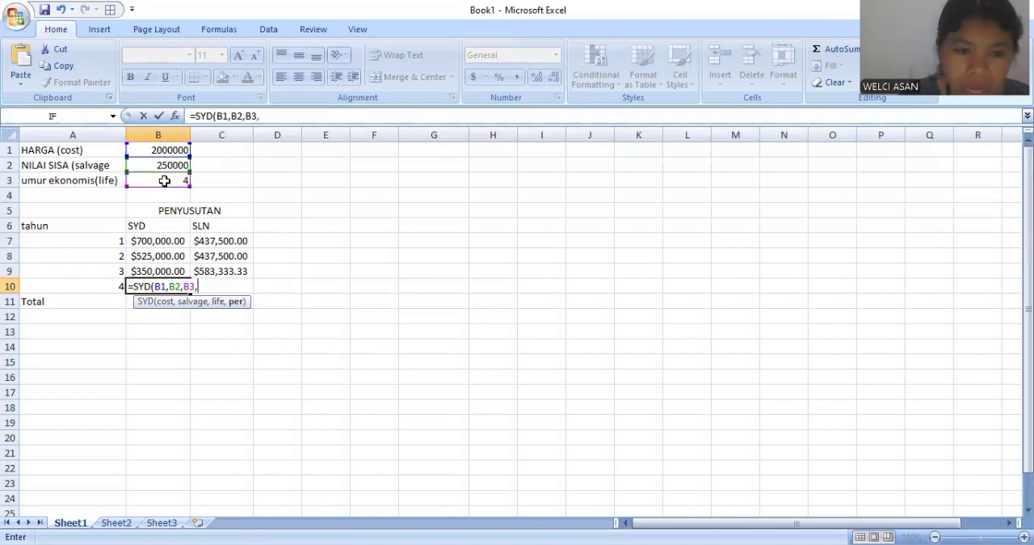
pyautogui.write('$')
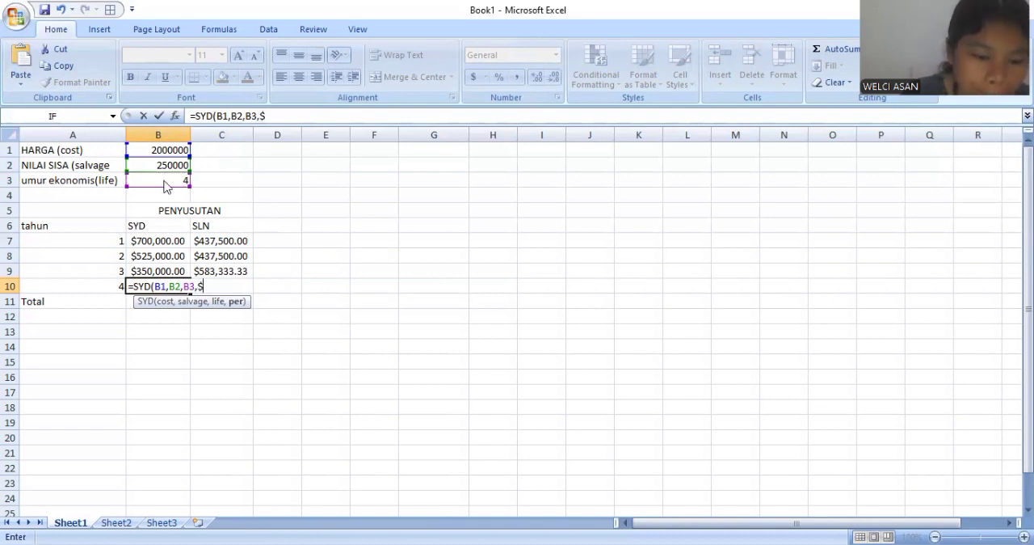
pyautogui.press('BackSpace')
pyautogui.write('$')
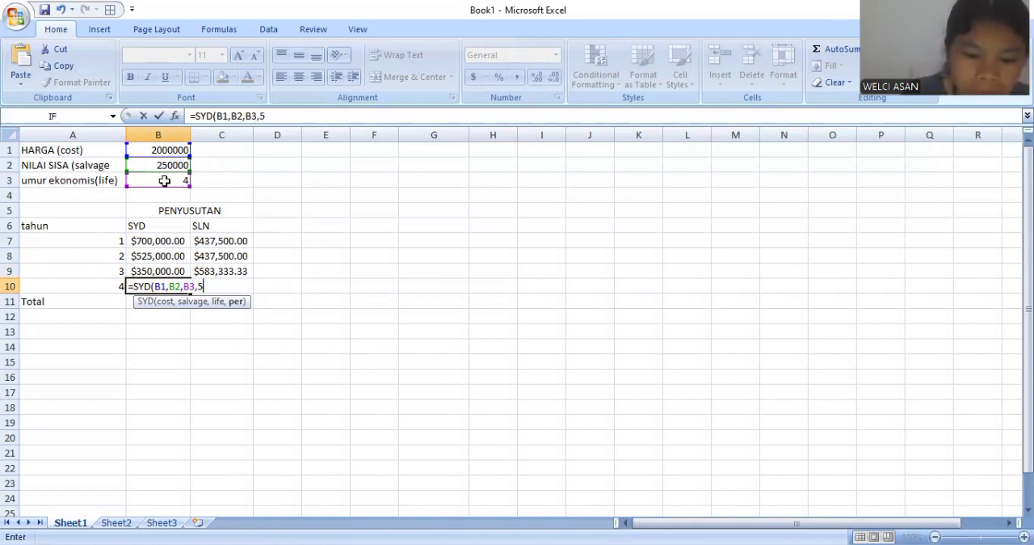
pyautogui.press('BackSpace')
pyautogui.write('4)')
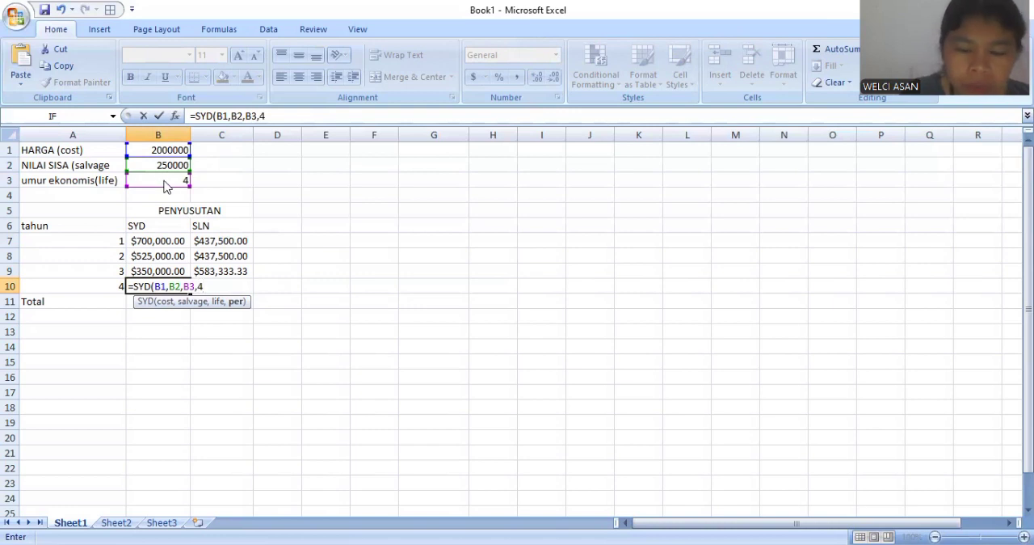
pyautogui.press('Return')
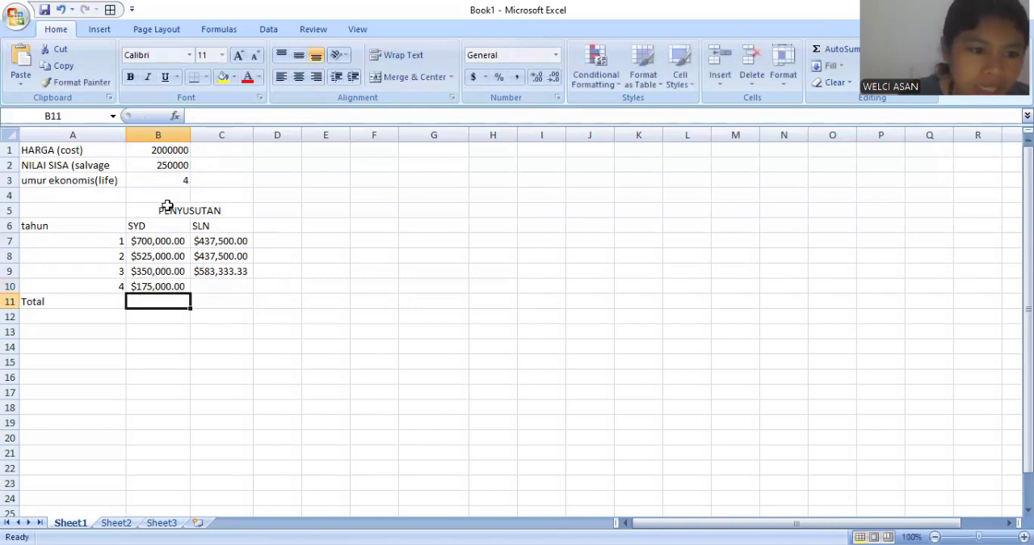
# - Calculate the year 4 straight-line depreciation in C10 with =SLN(B1,B2,B3)
pyautogui.click(202, 287)
pyautogui.write('=')
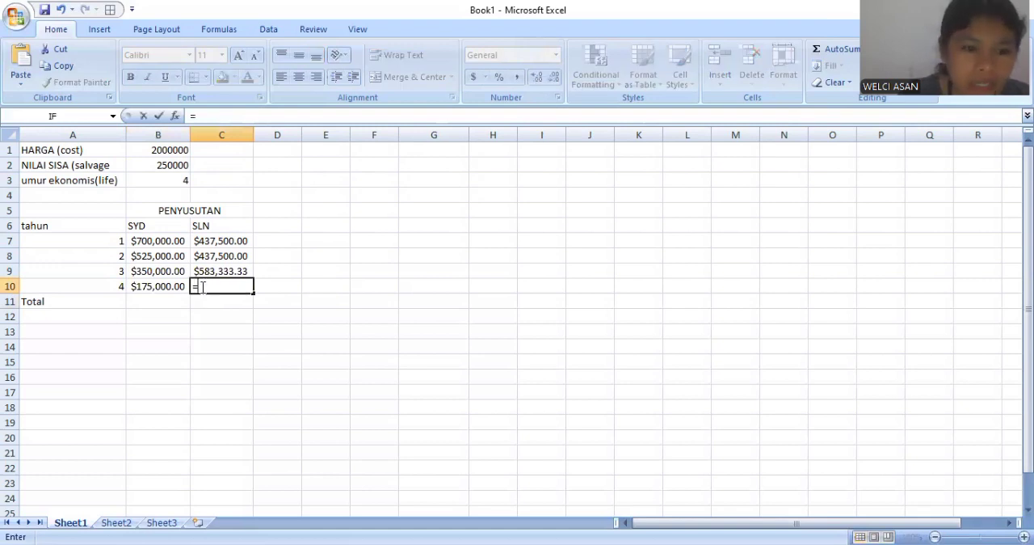
pyautogui.write('sln')
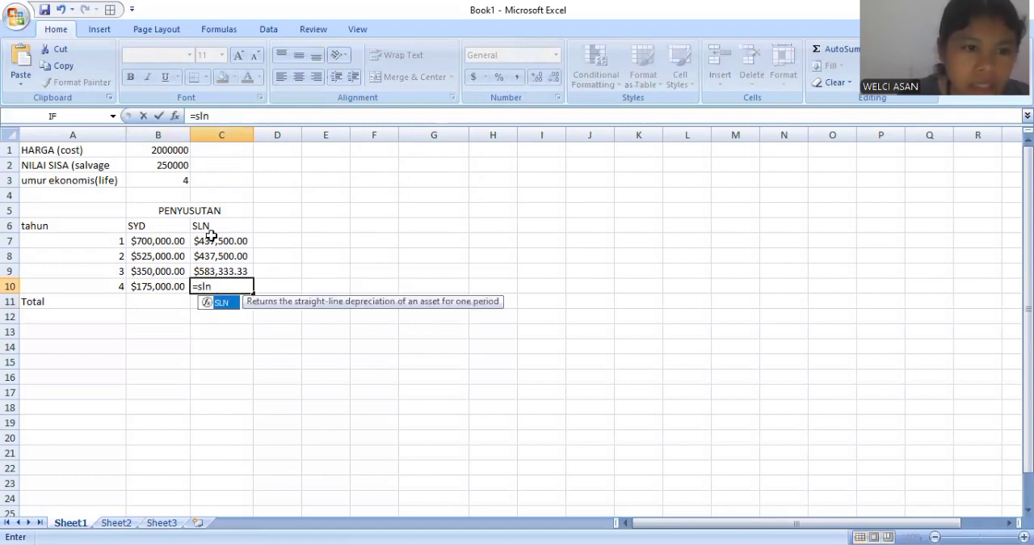
pyautogui.press('Tab')
pyautogui.click(165, 150)
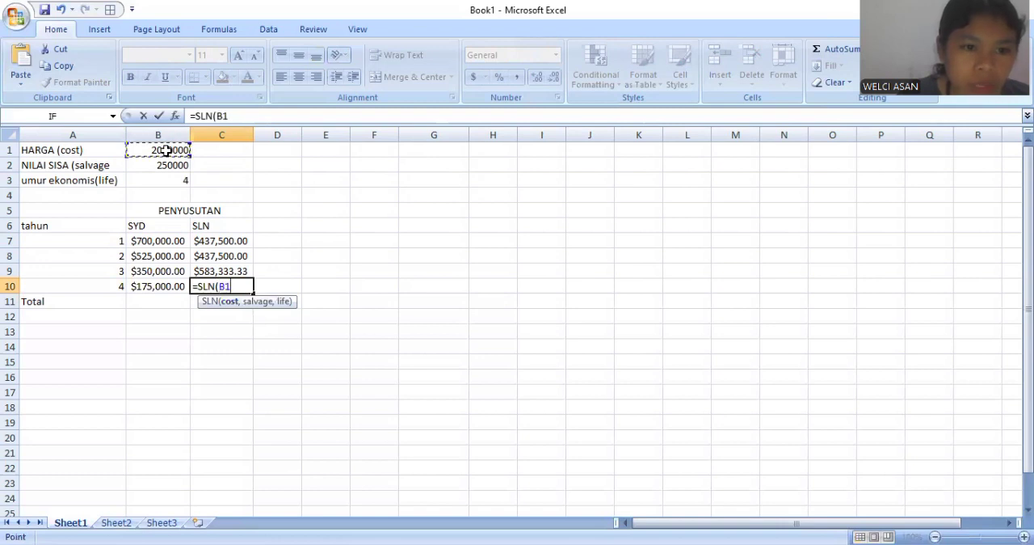
pyautogui.write(',')
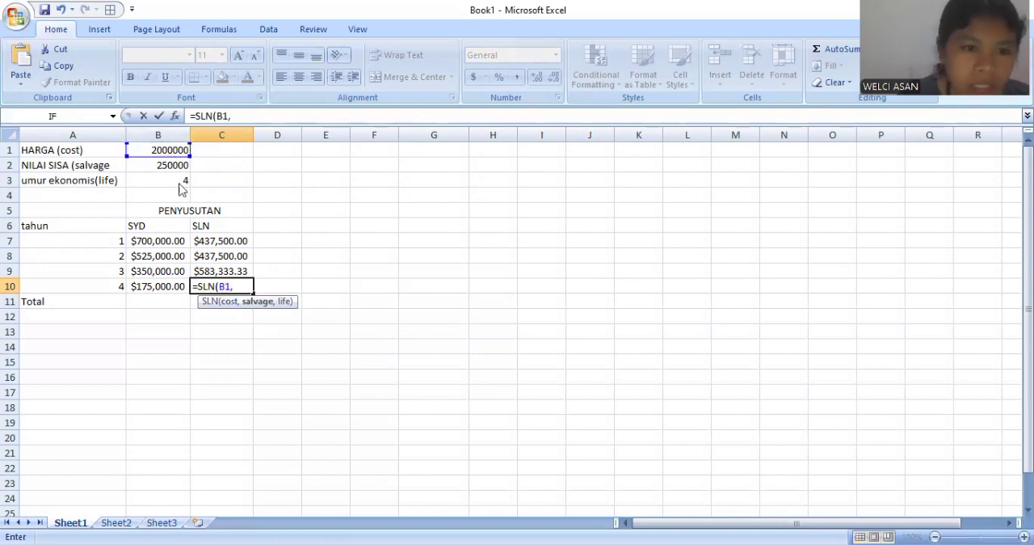
pyautogui.click(171, 166)
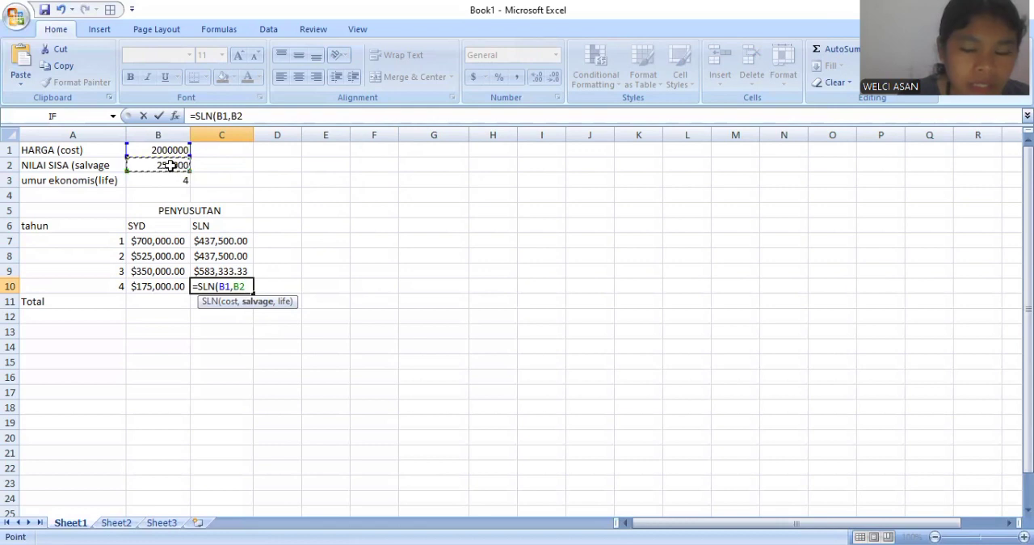
pyautogui.write(',')
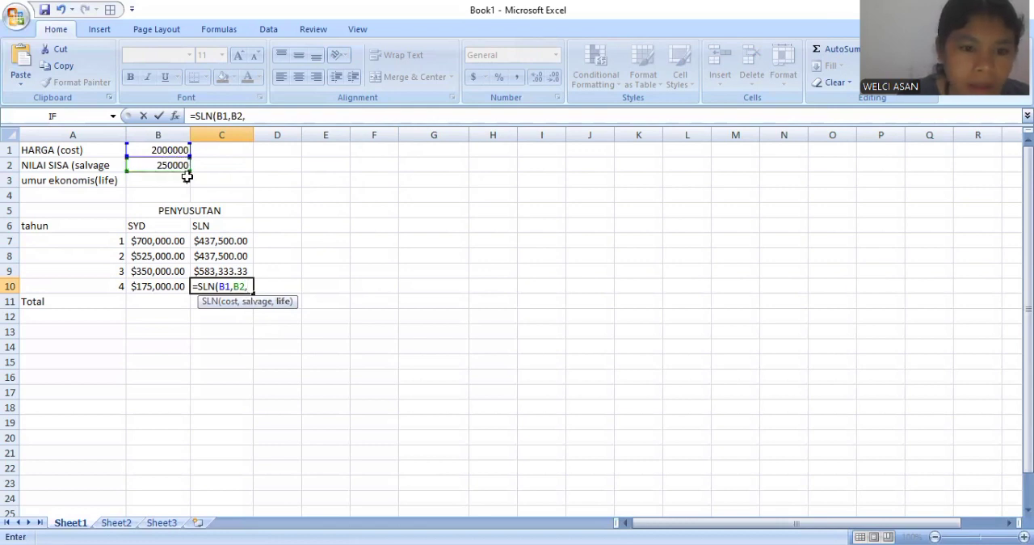
pyautogui.click(182, 181)
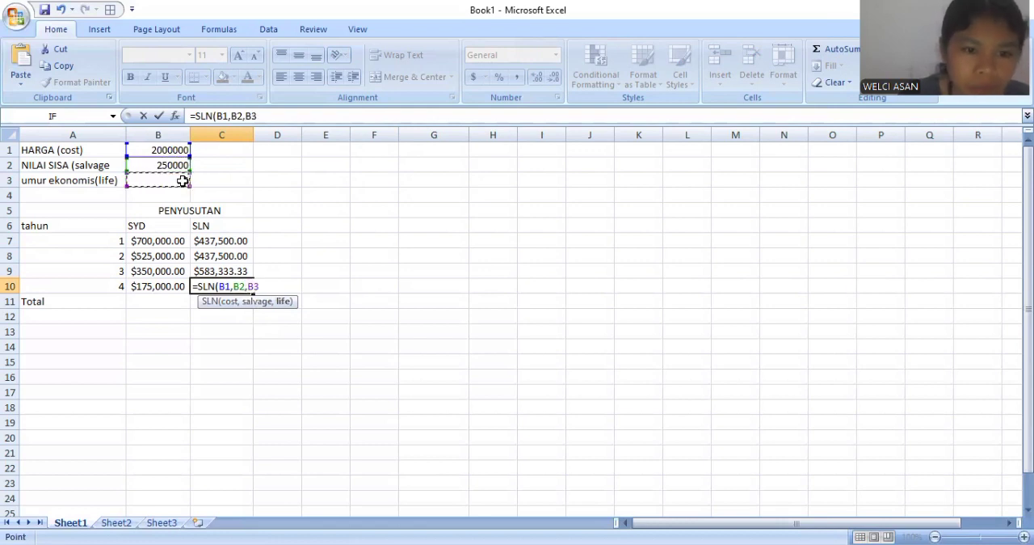
pyautogui.write(')')
pyautogui.press('Return')
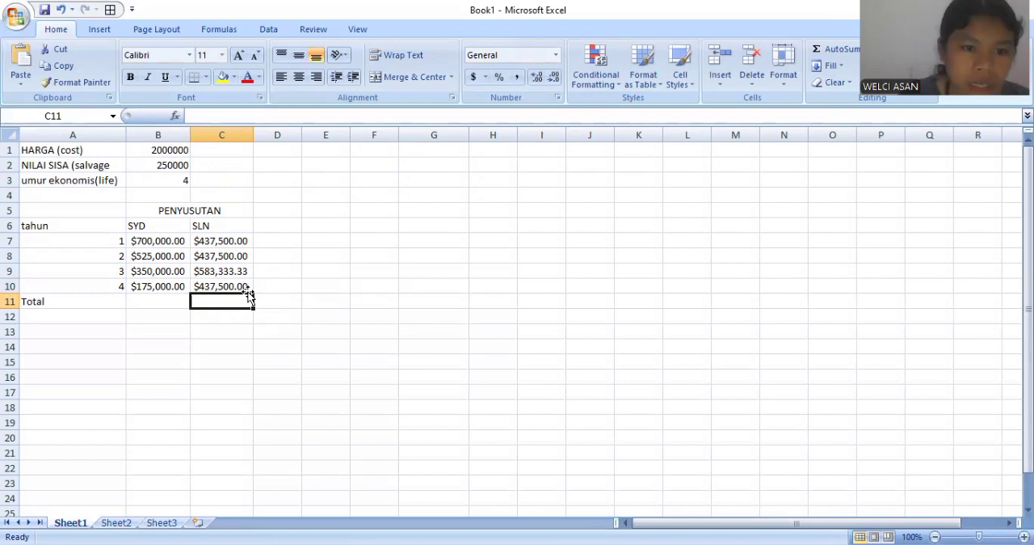
# - Total the SYD depreciation in B11 with =SUM(B7:B10) and widen column B to fit the total
pyautogui.click(173, 303)
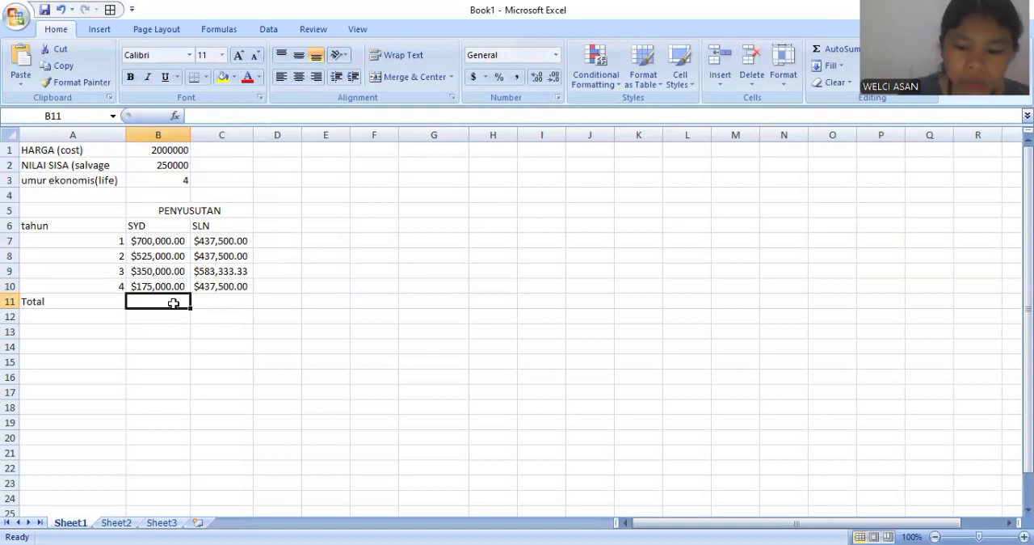
pyautogui.write('=')
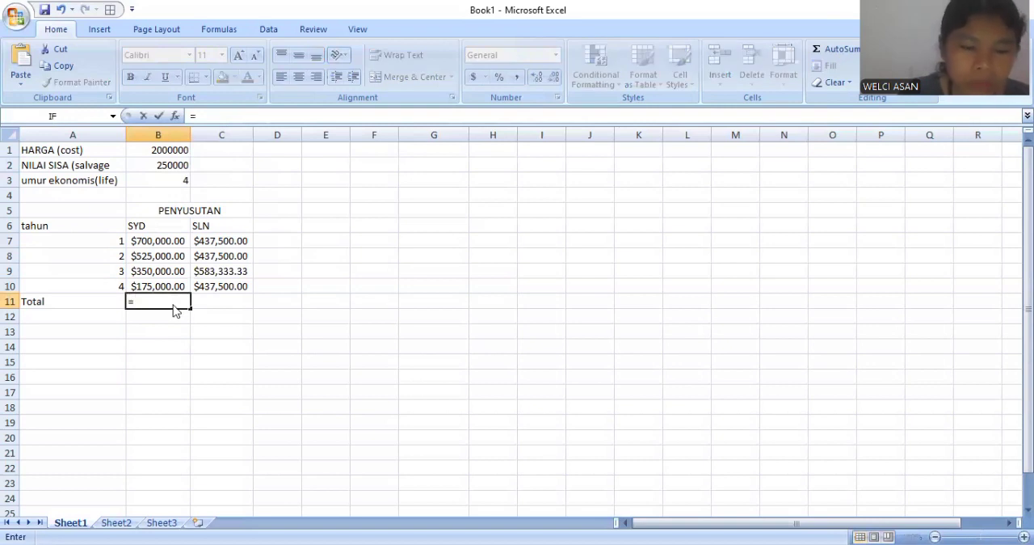
pyautogui.write('SUM(')
pyautogui.click(164, 241)
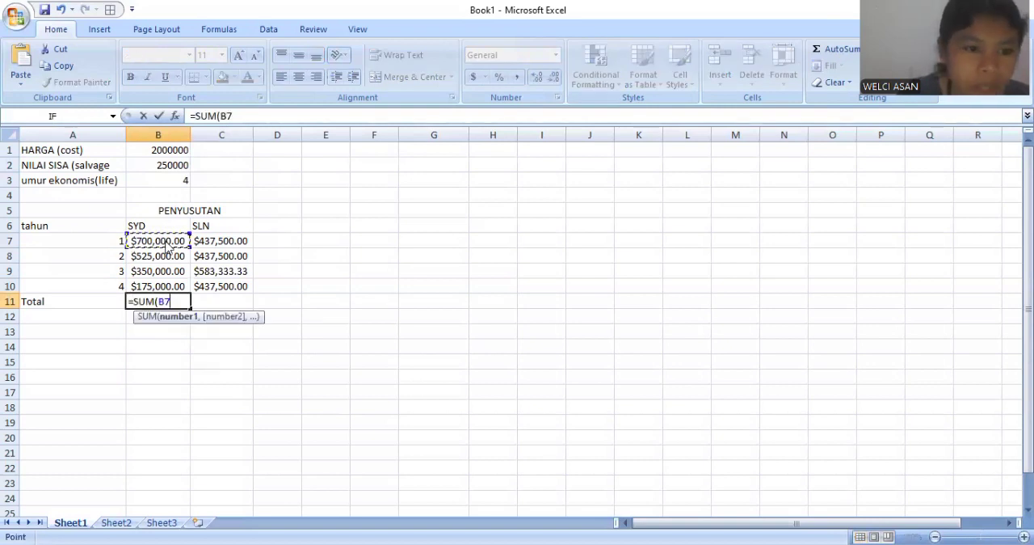
pyautogui.hotkey('shift', 'Down')
pyautogui.hotkey('shift', 'Down')
pyautogui.hotkey('shift', 'Down')
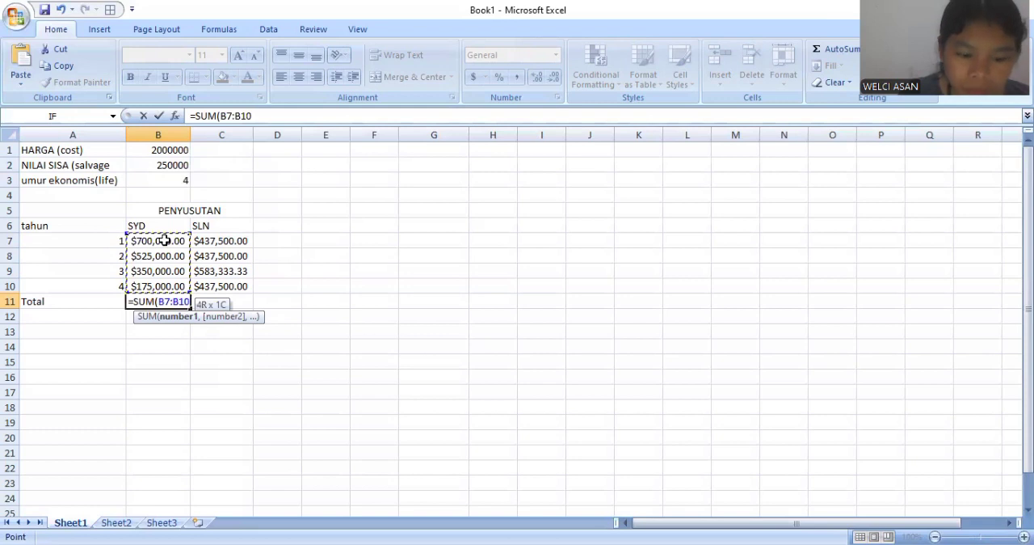
pyautogui.write(')')
pyautogui.press('Return')
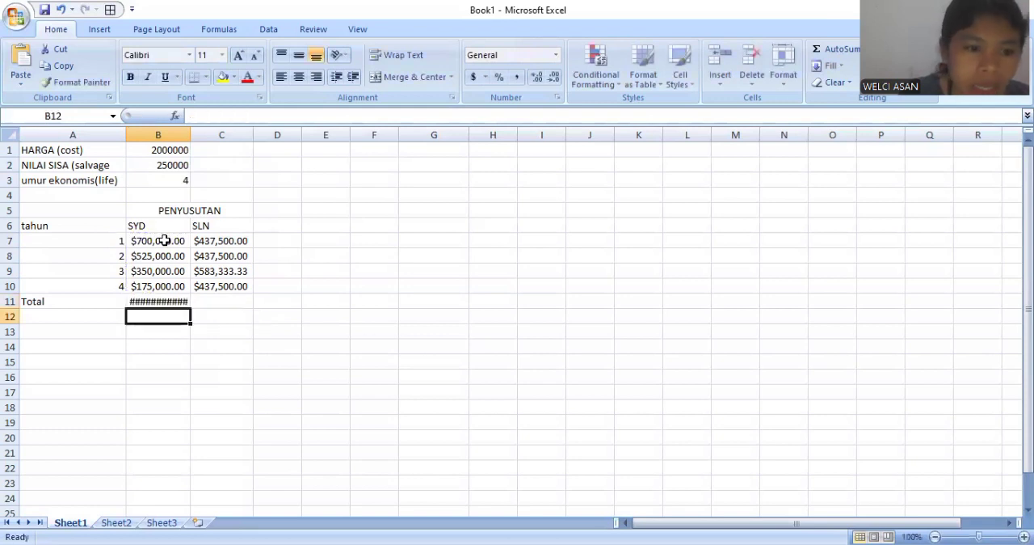
pyautogui.moveTo(188, 136); pyautogui.dragTo(213, 137)
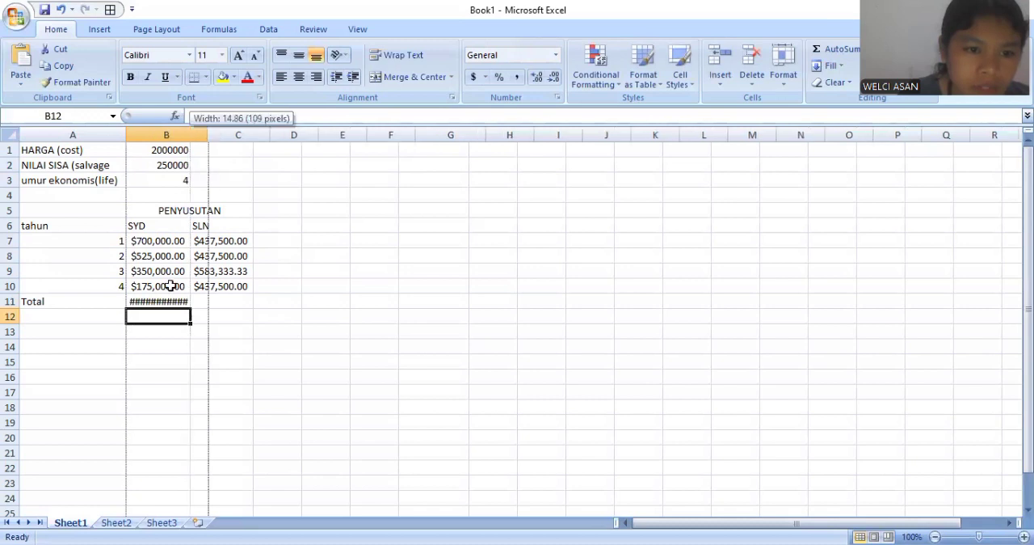
pyautogui.click(172, 301)
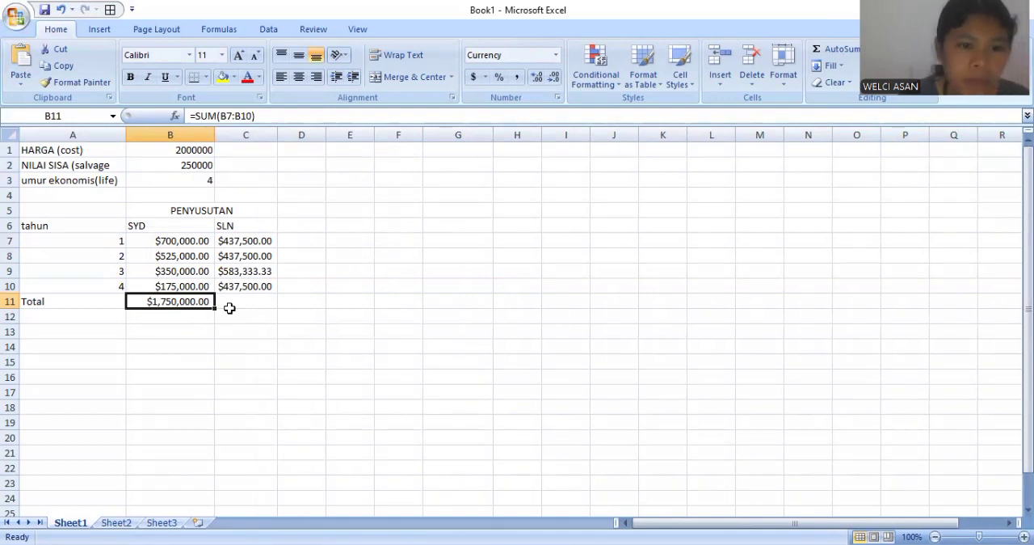
# - Total the SLN depreciation in C11 with =SUM(C7:C10)
pyautogui.click(243, 301)
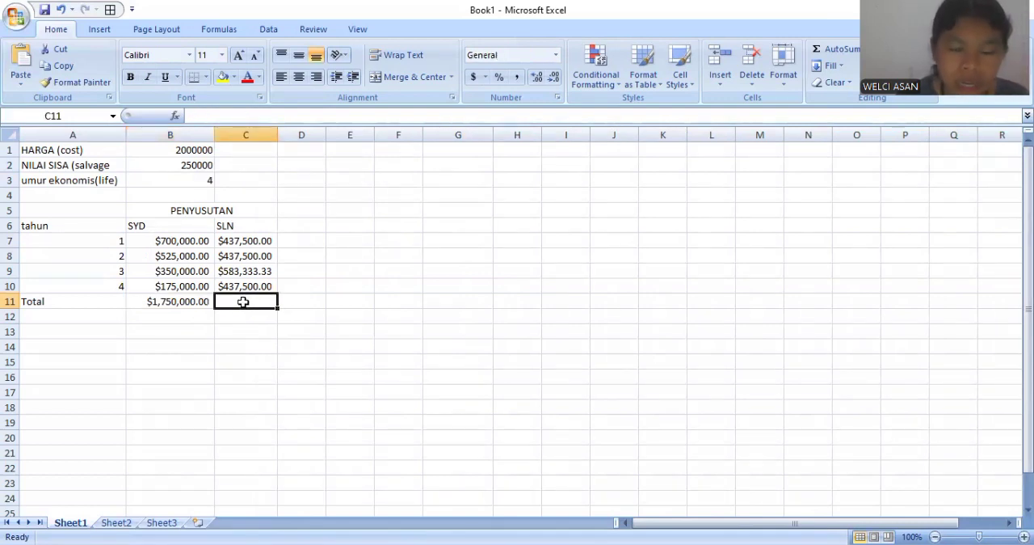
pyautogui.write('=')
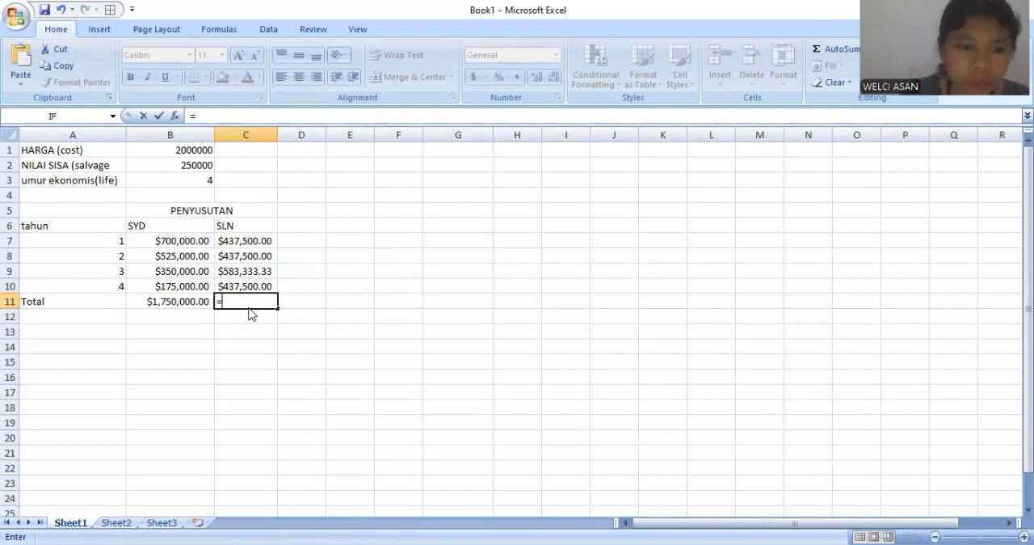
pyautogui.write('sum')
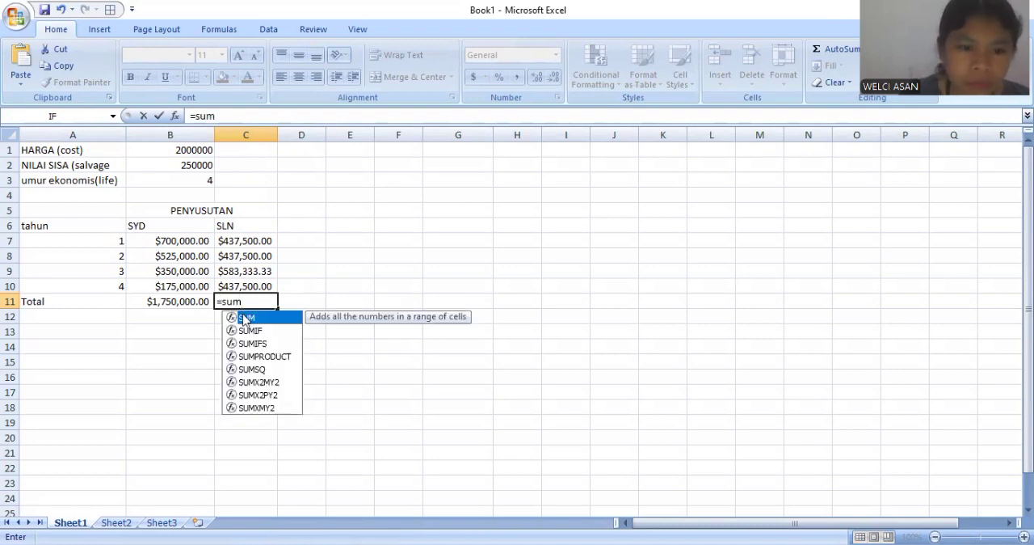
pyautogui.doubleClick(245, 319)
pyautogui.click(242, 242)
pyautogui.moveTo(248, 252); pyautogui.dragTo(246, 286)
pyautogui.press('Return')
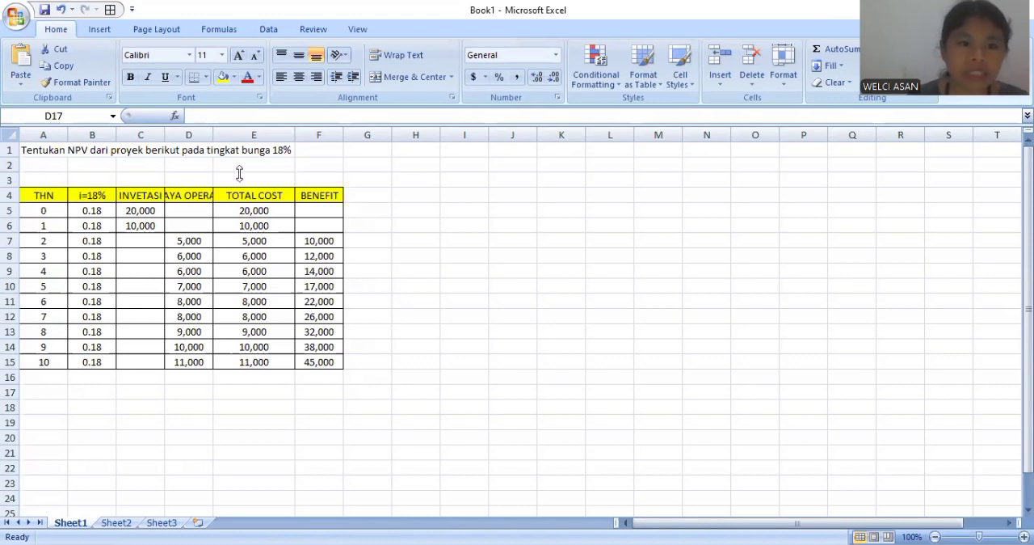
# - Widen columns D and G and add the heading "net benefit" in G4 of the NPV table
pyautogui.doubleClick(214, 135)
pyautogui.click(404, 200)
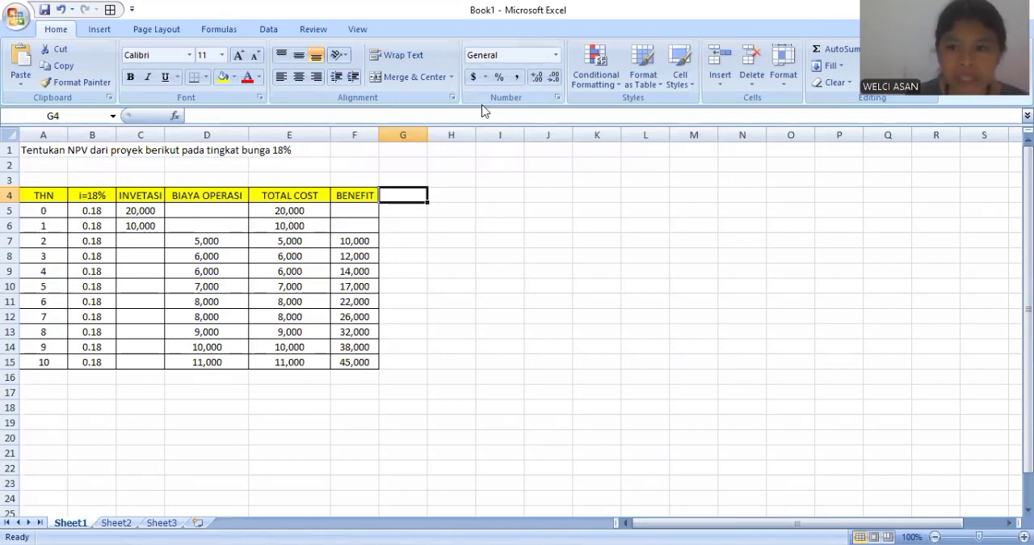
pyautogui.moveTo(428, 135); pyautogui.dragTo(452, 135)
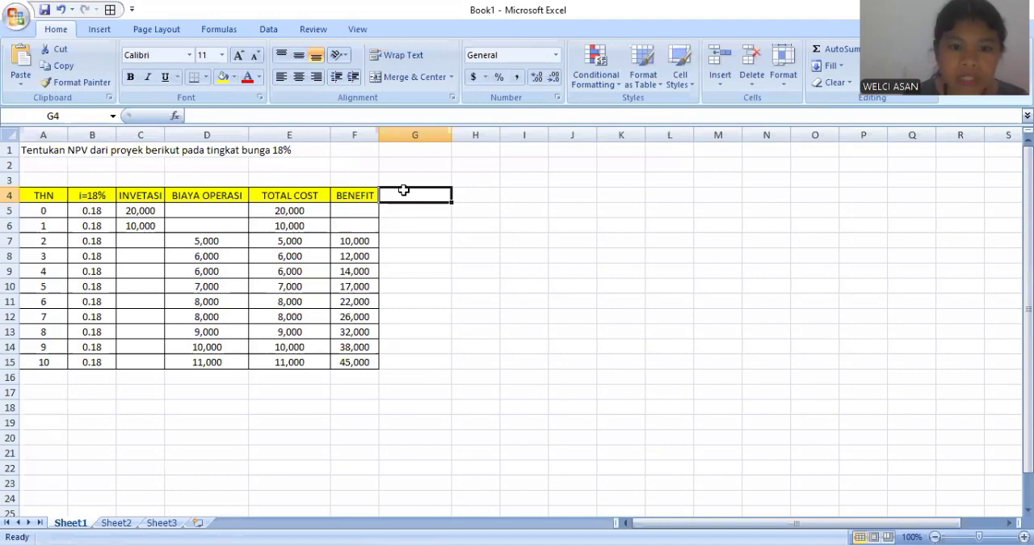
pyautogui.write('ne')
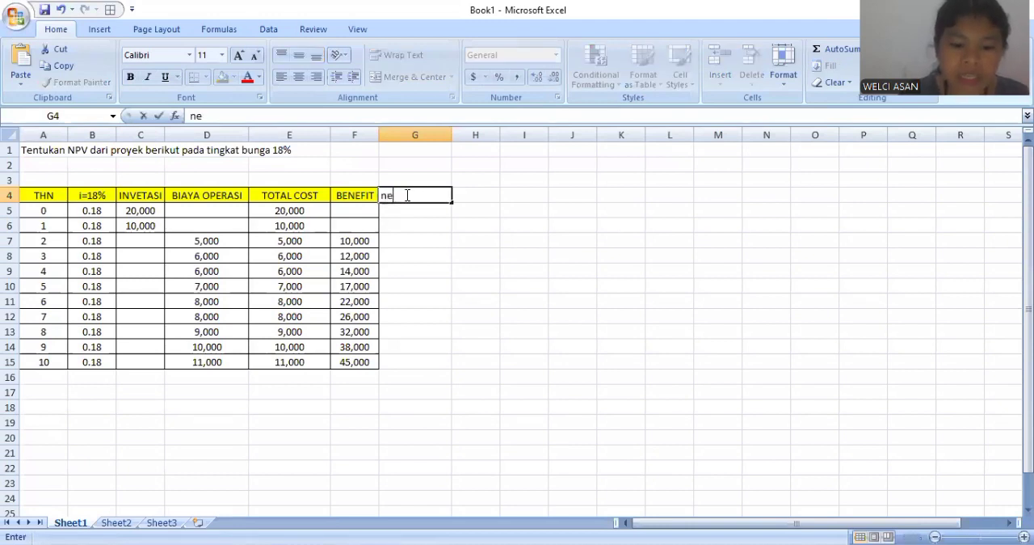
pyautogui.write('t benefit')
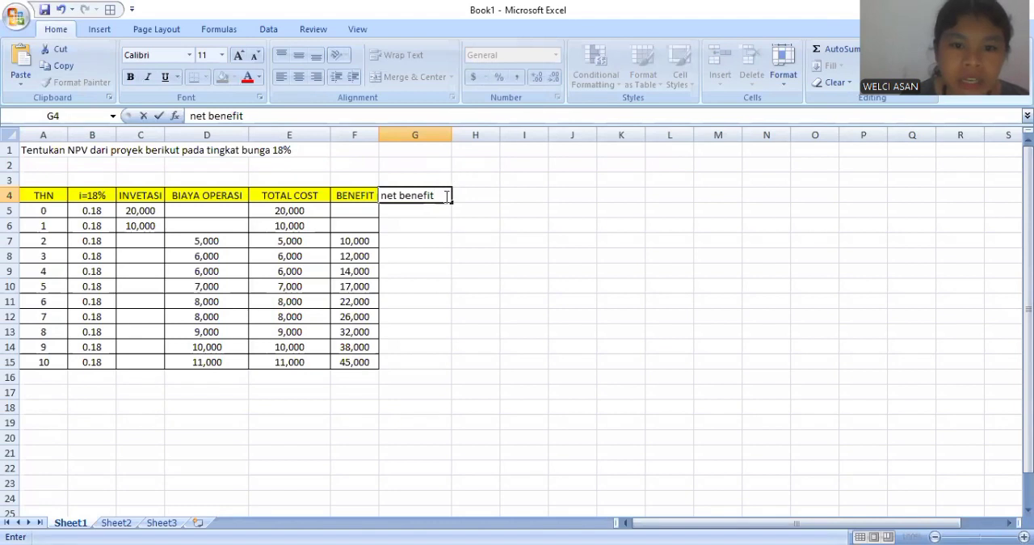
pyautogui.click(417, 212)
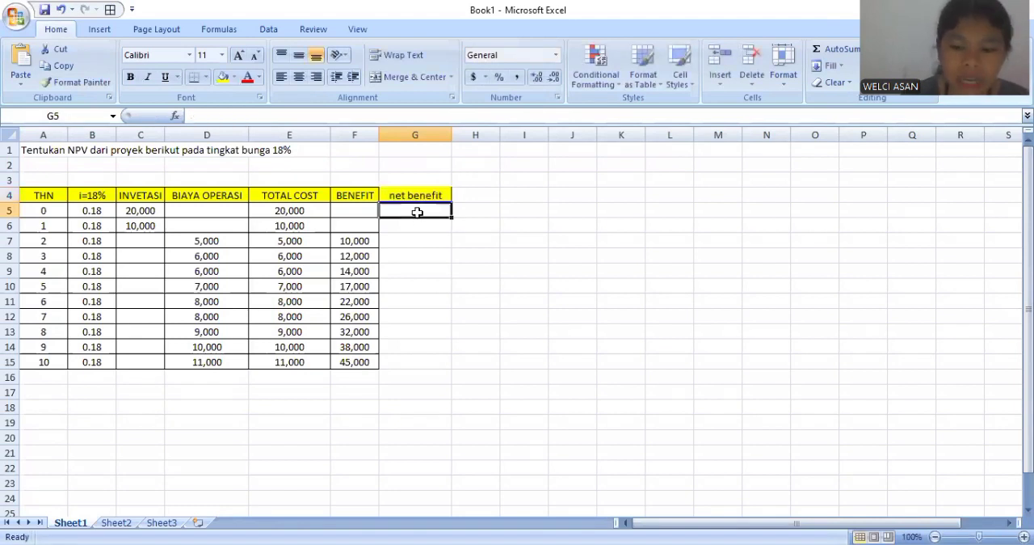
# - Calculate the year 0 net benefit in G5 with =E5-F5 and fill the formula down to G15
pyautogui.write('=')
pyautogui.click(302, 211)
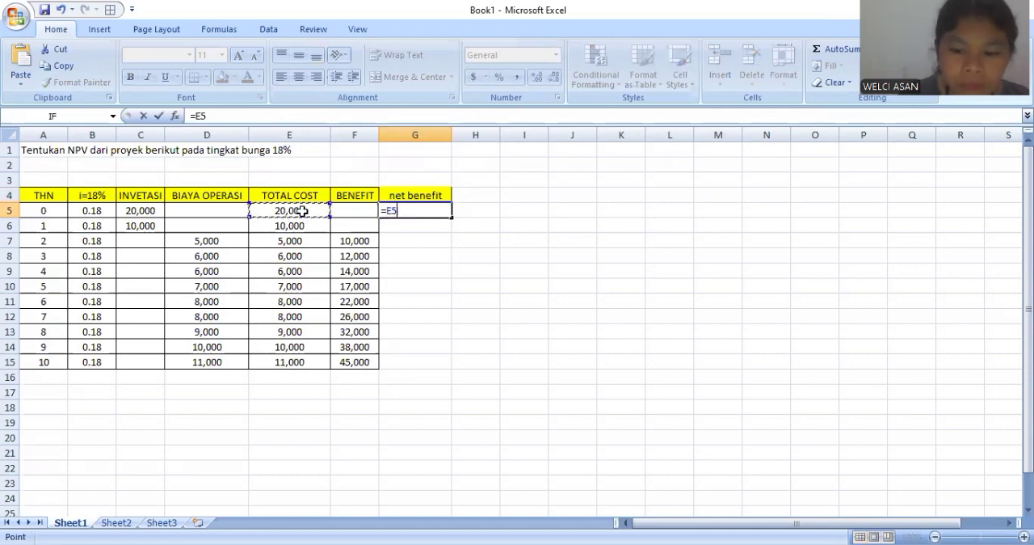
pyautogui.write('-')
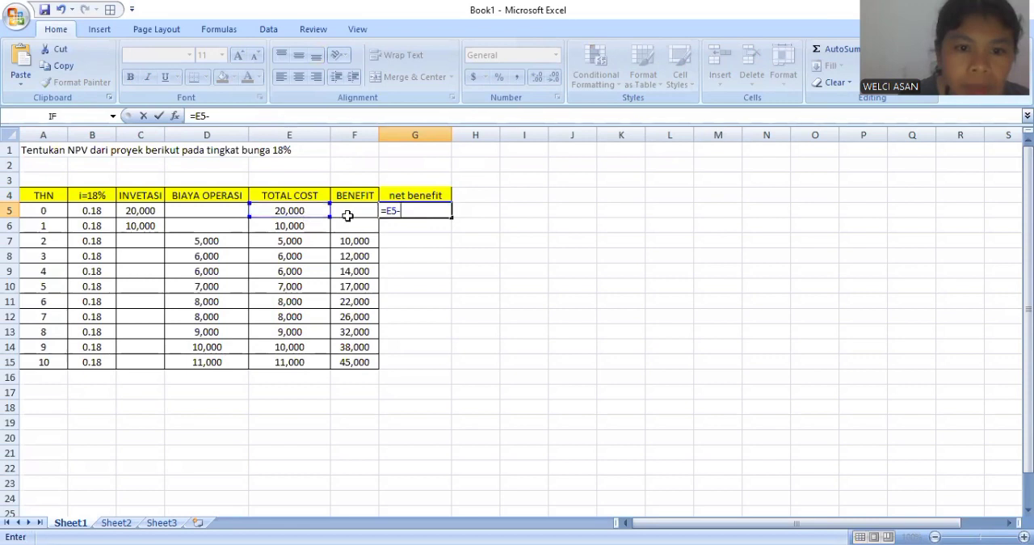
pyautogui.click(347, 215)
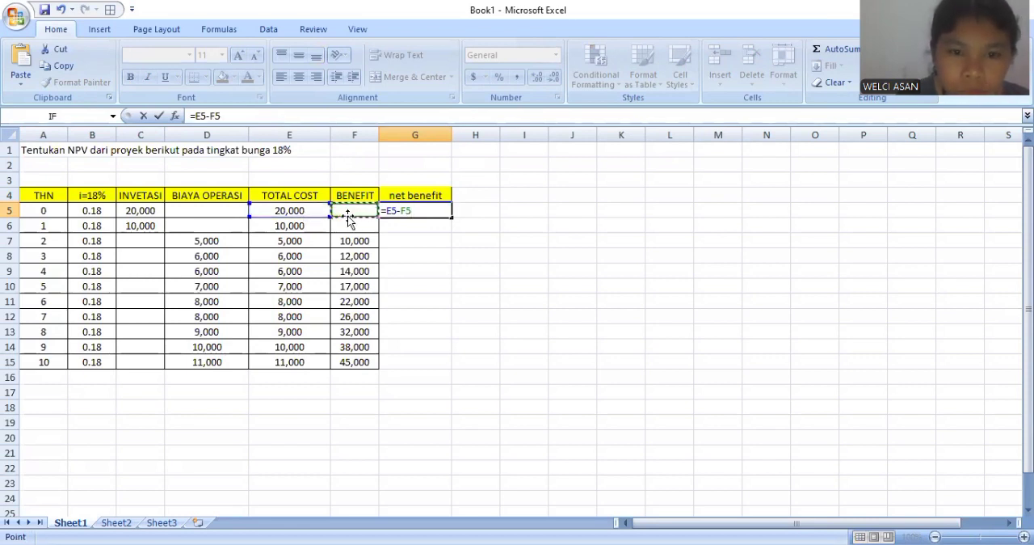
pyautogui.press('Return')
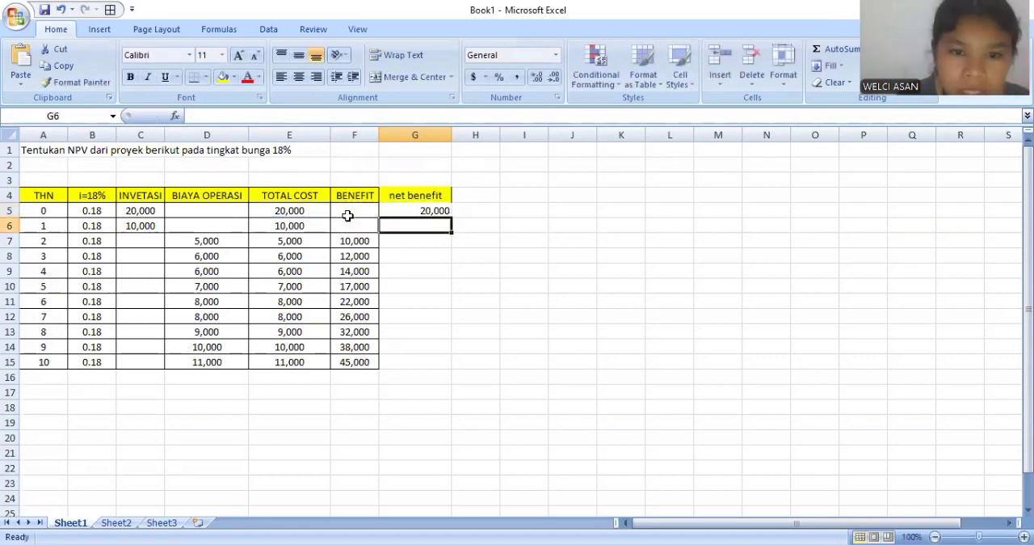
pyautogui.click(440, 211)
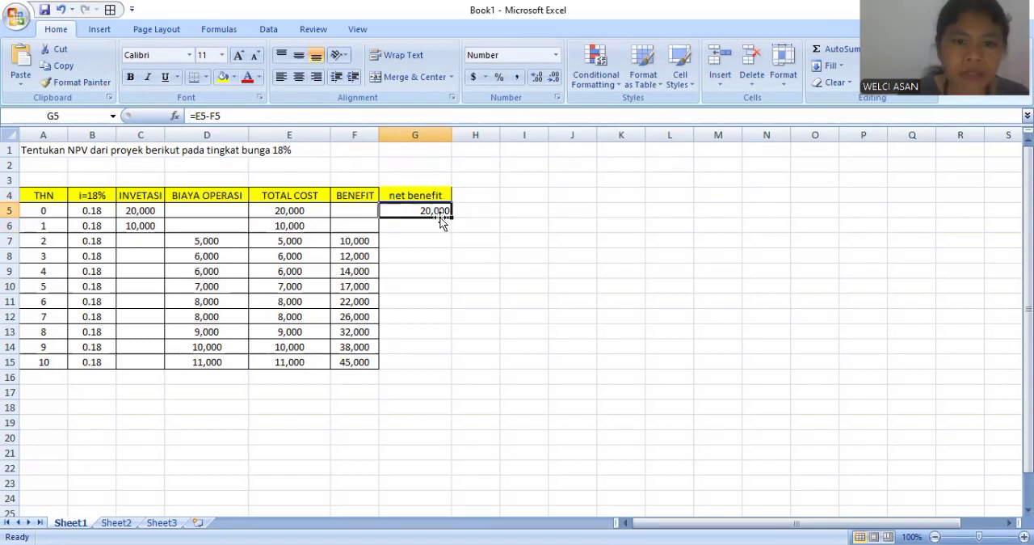
pyautogui.click(452, 217)
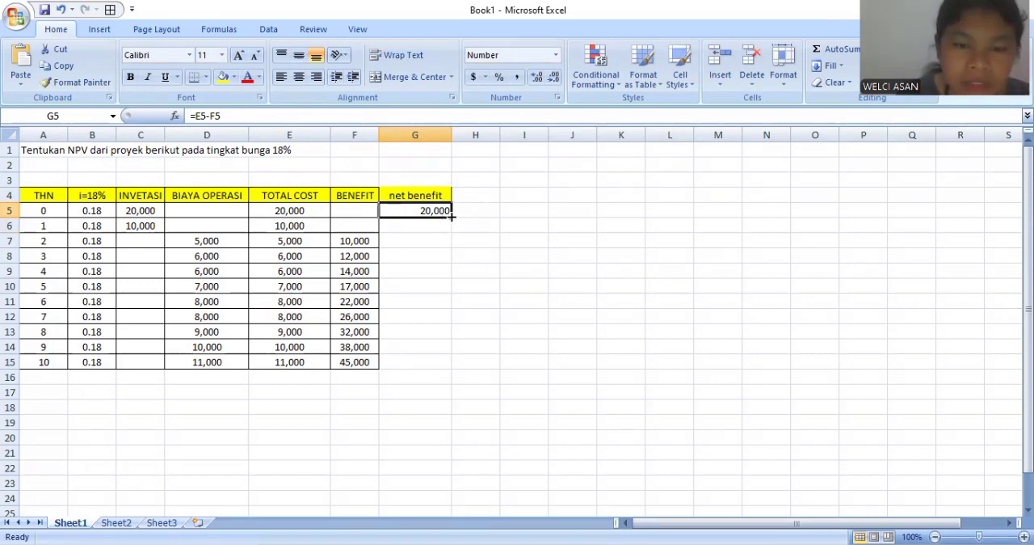
pyautogui.moveTo(452, 217); pyautogui.dragTo(457, 373)
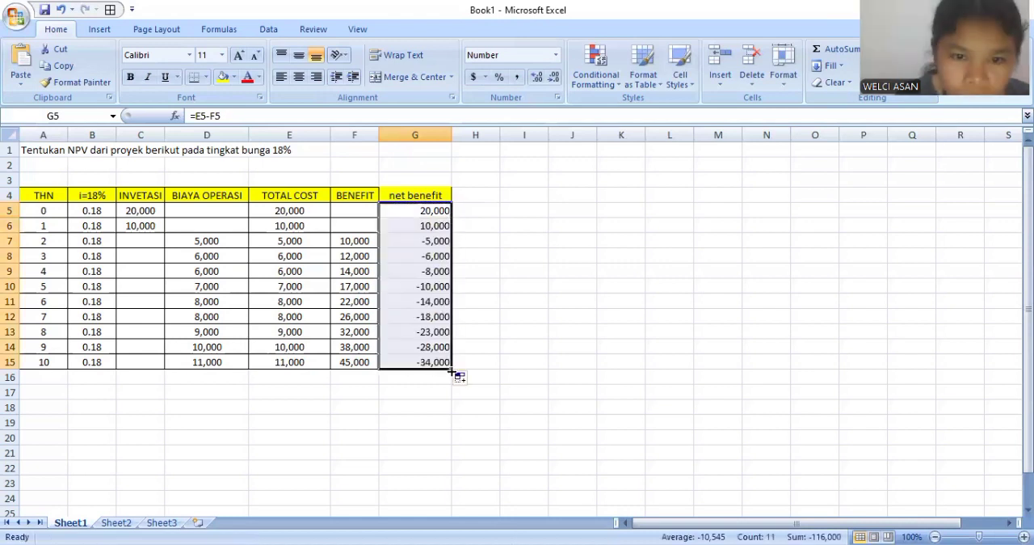
pyautogui.click(523, 346)
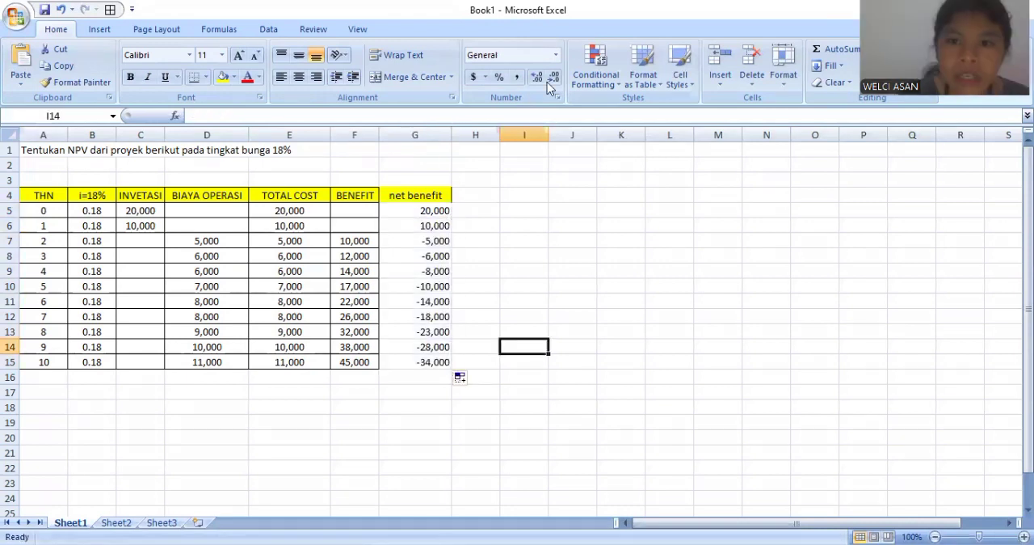
# - Add the heading "DF 18%" in H4, beside the net benefit column
pyautogui.click(467, 196)
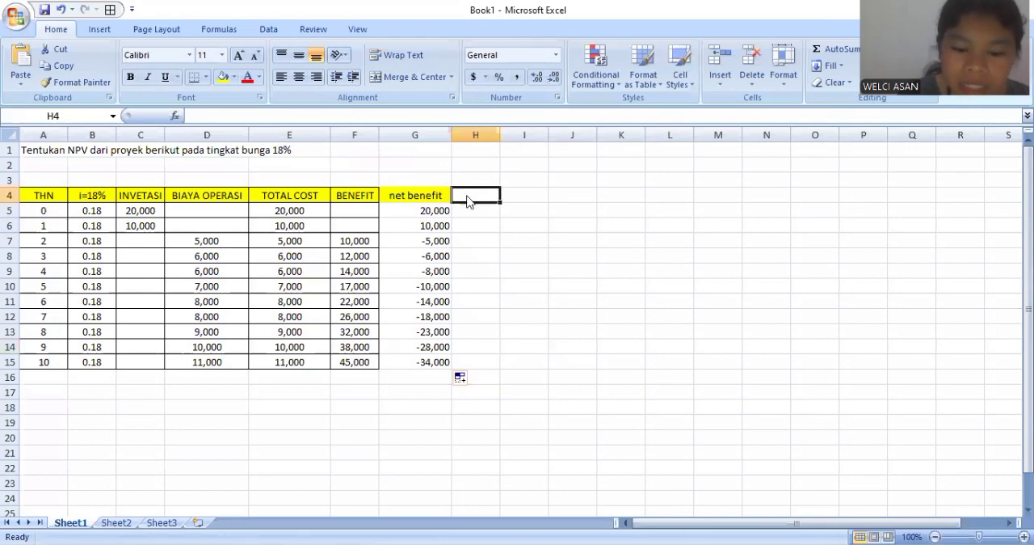
pyautogui.write('DF')
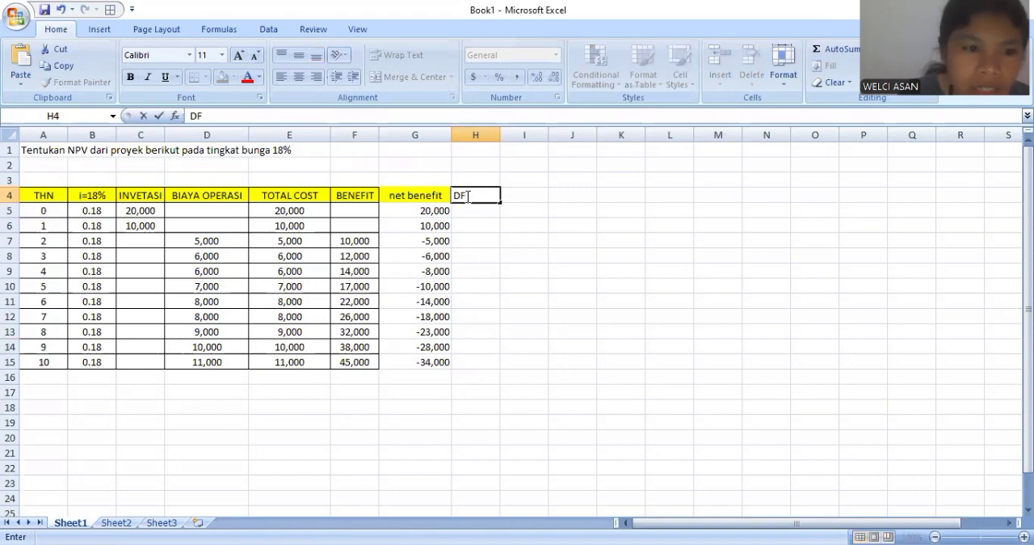
pyautogui.write(' 18')
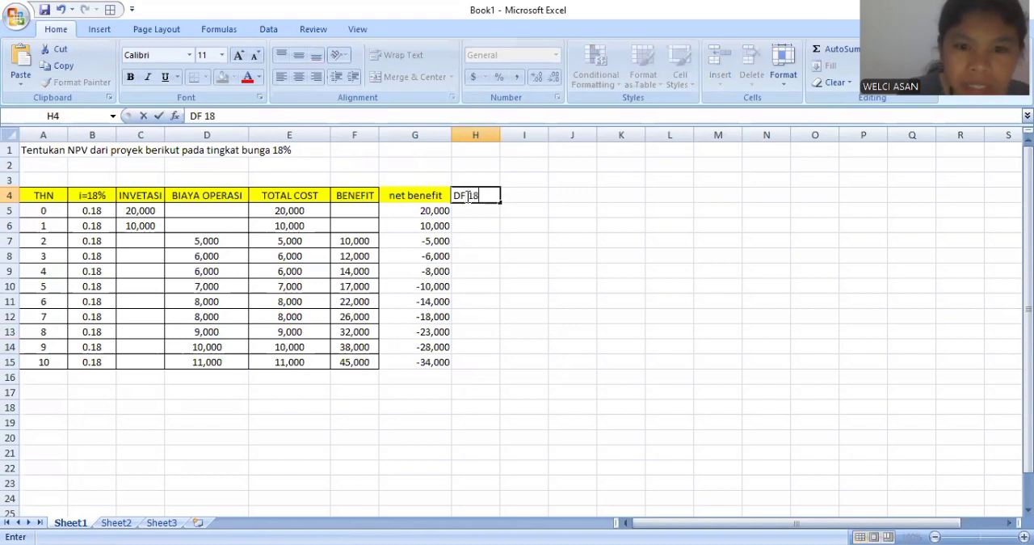
pyautogui.write('%')
pyautogui.press('Return')
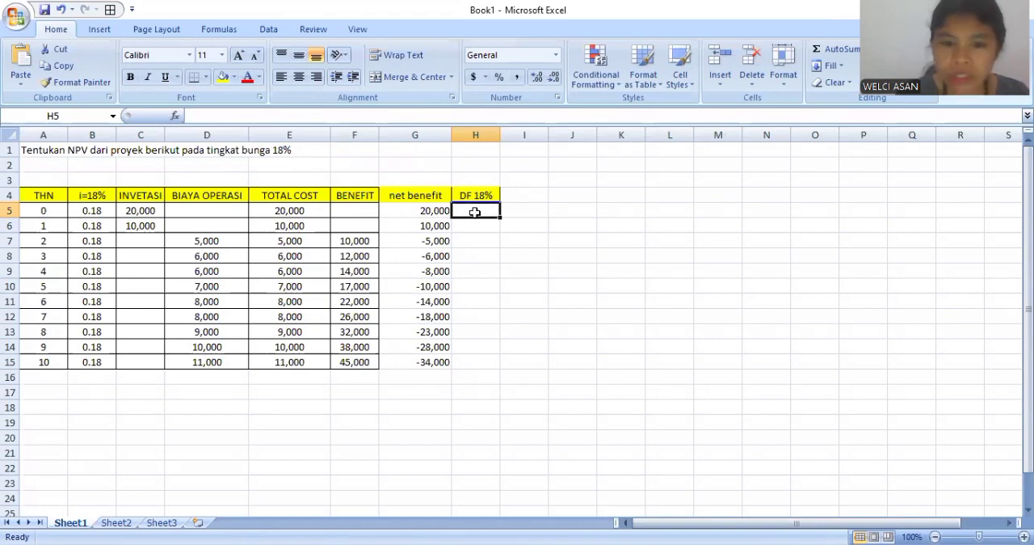
# - Calculate the discount factor in H5 with =1/(1+B5)^A5 and fill the formula down to H15
pyautogui.write('=1')
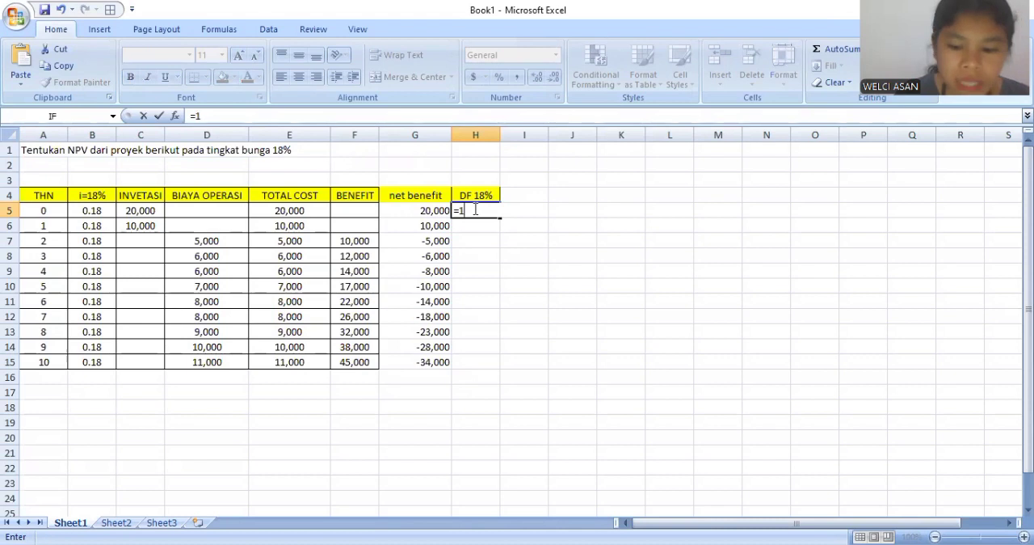
pyautogui.write('/')
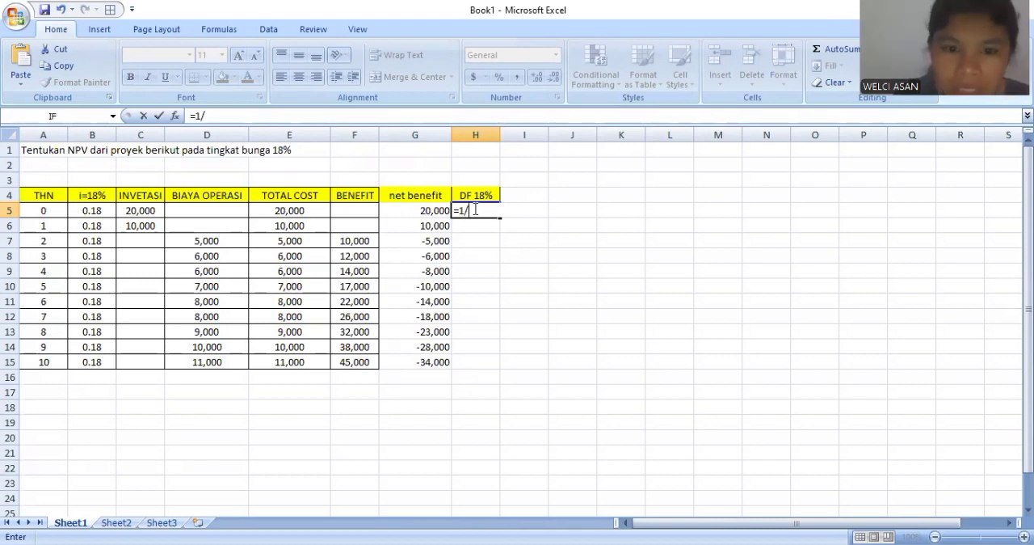
pyautogui.write('(')
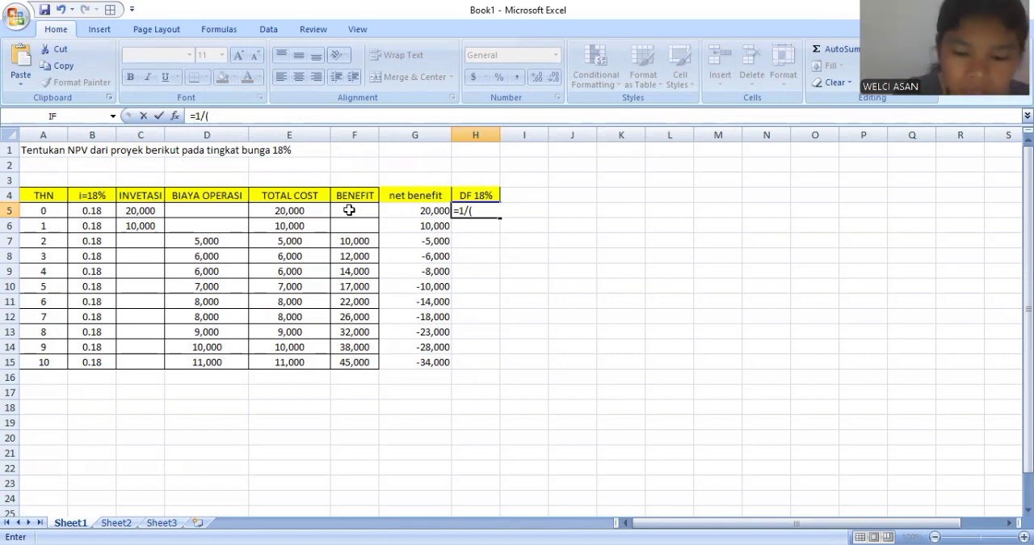
pyautogui.write('1+')
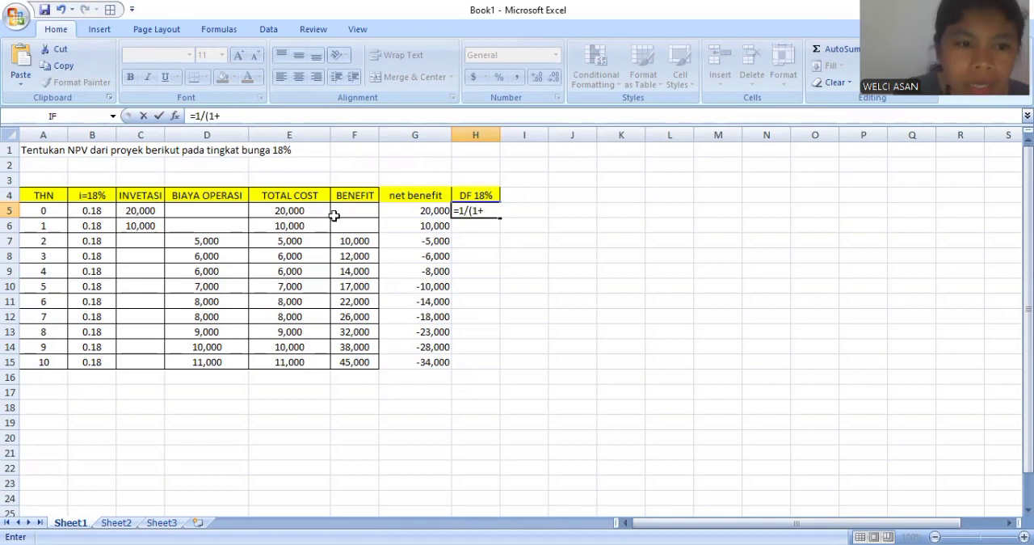
pyautogui.click(97, 208)
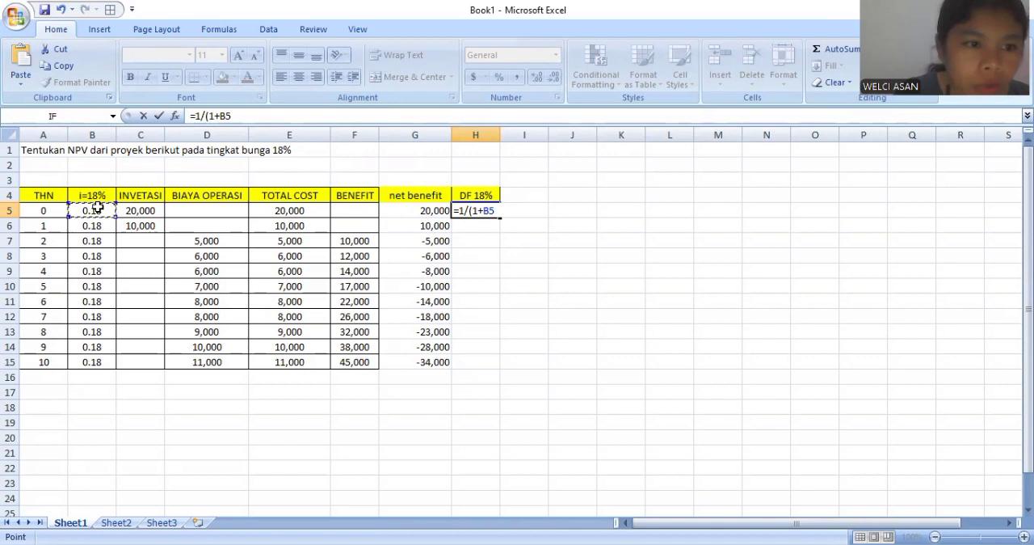
pyautogui.write(')^')
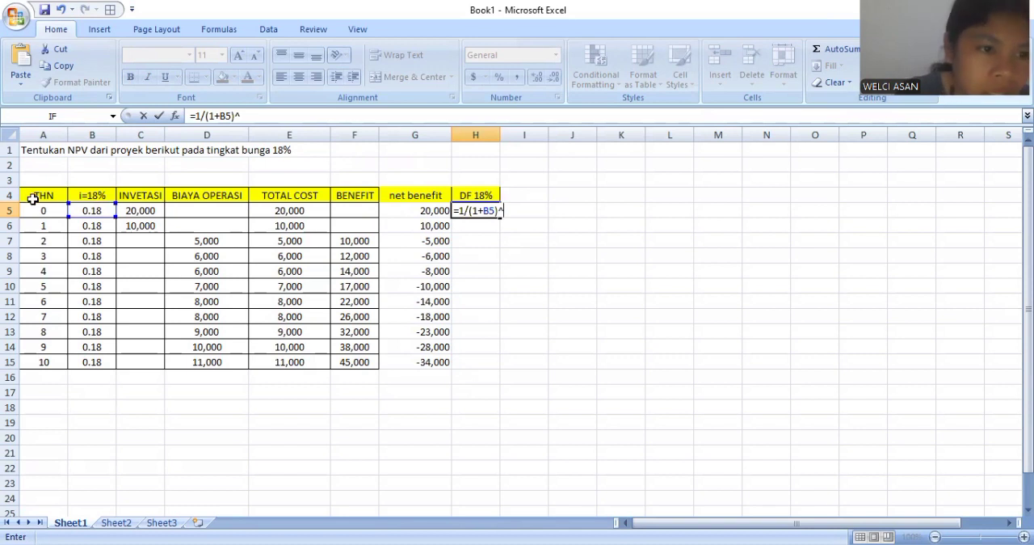
pyautogui.click(42, 211)
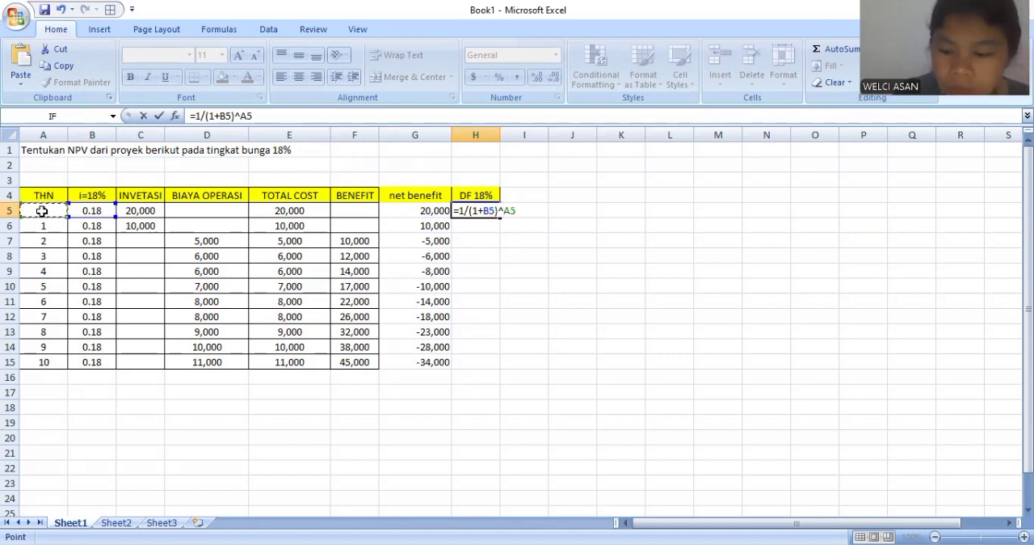
pyautogui.press('Return')
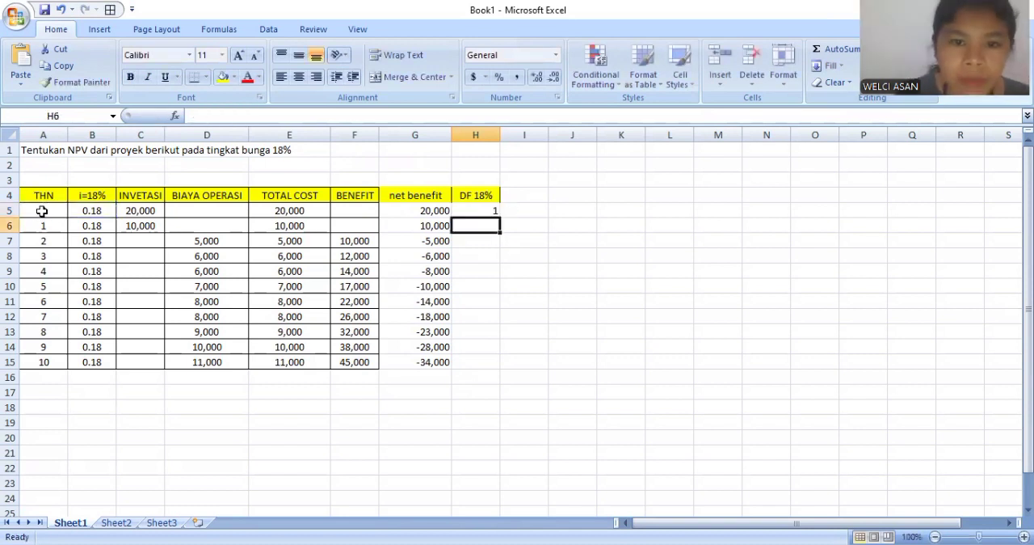
pyautogui.click(477, 211)
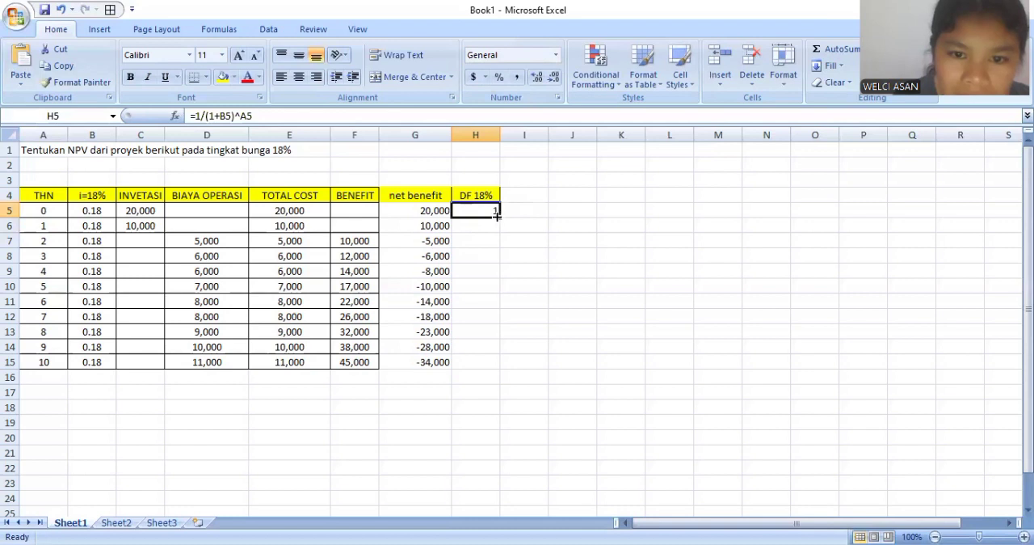
pyautogui.moveTo(500, 216); pyautogui.dragTo(495, 363)
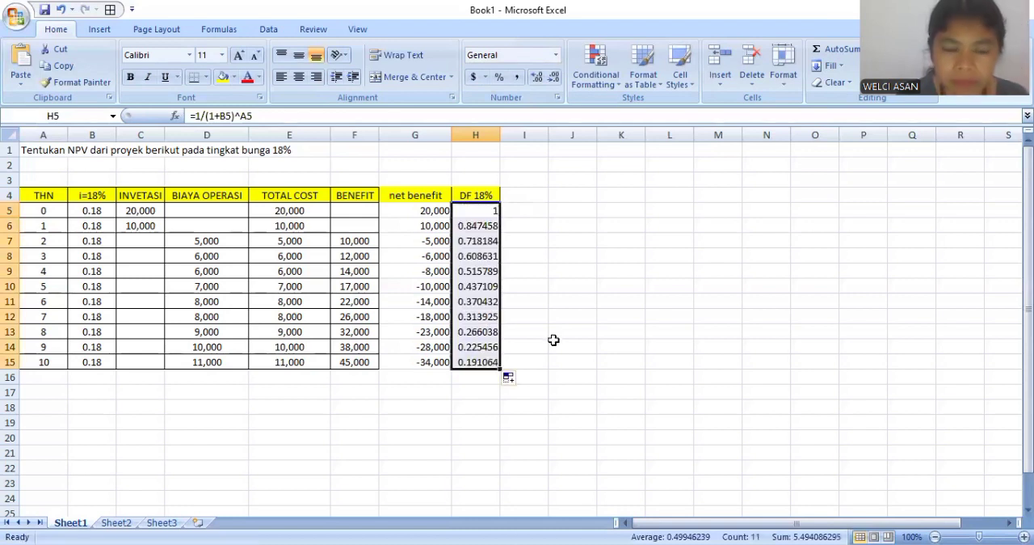
# - Add the heading "net benefit DF 18%" in I4, beside the DF 18% column
pyautogui.click(517, 195)
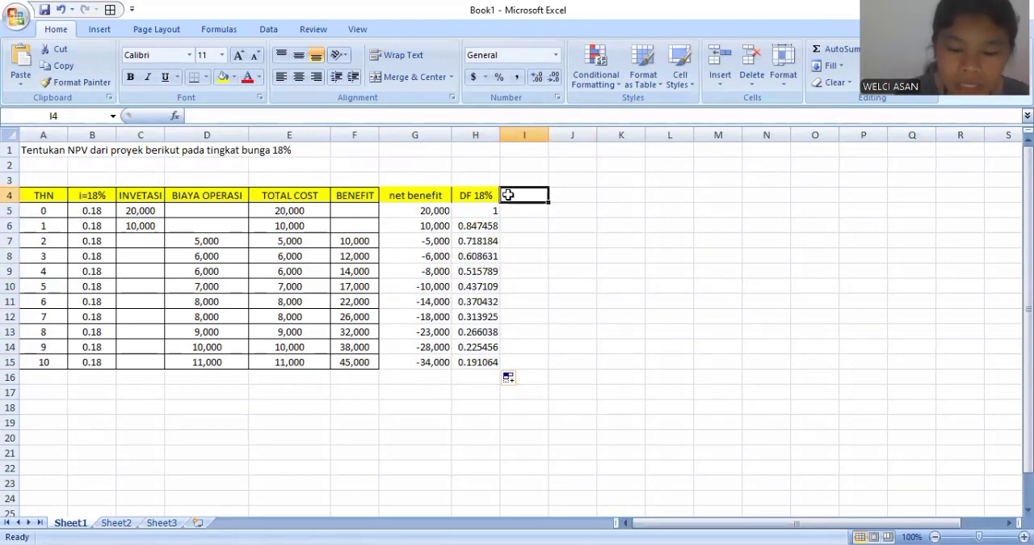
pyautogui.write('net benefit D')
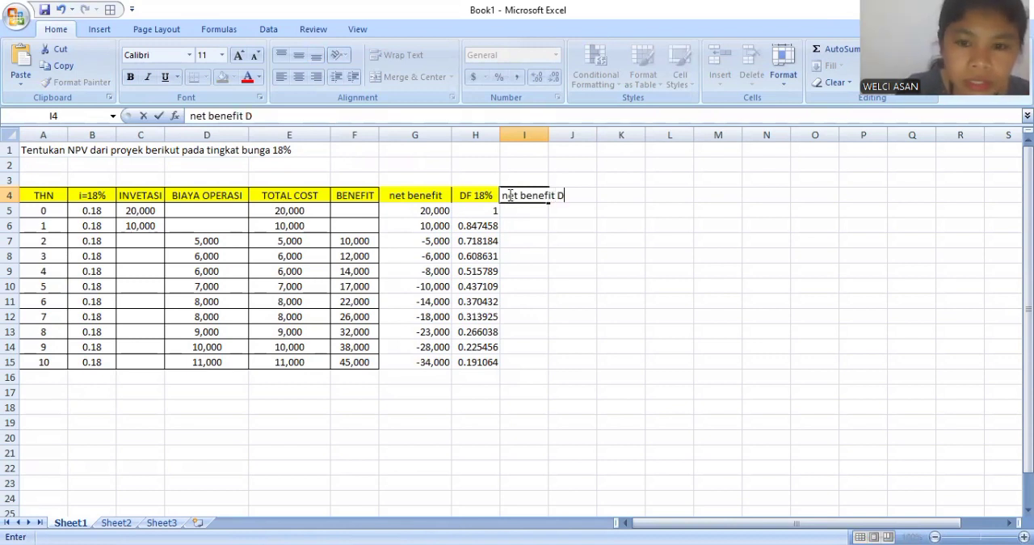
pyautogui.write('F')
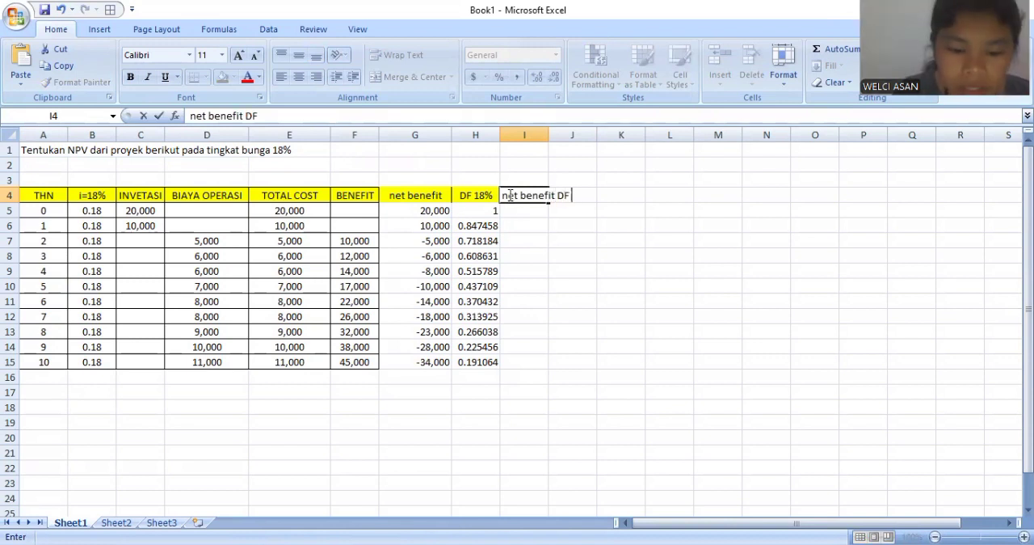
pyautogui.write(' 18')
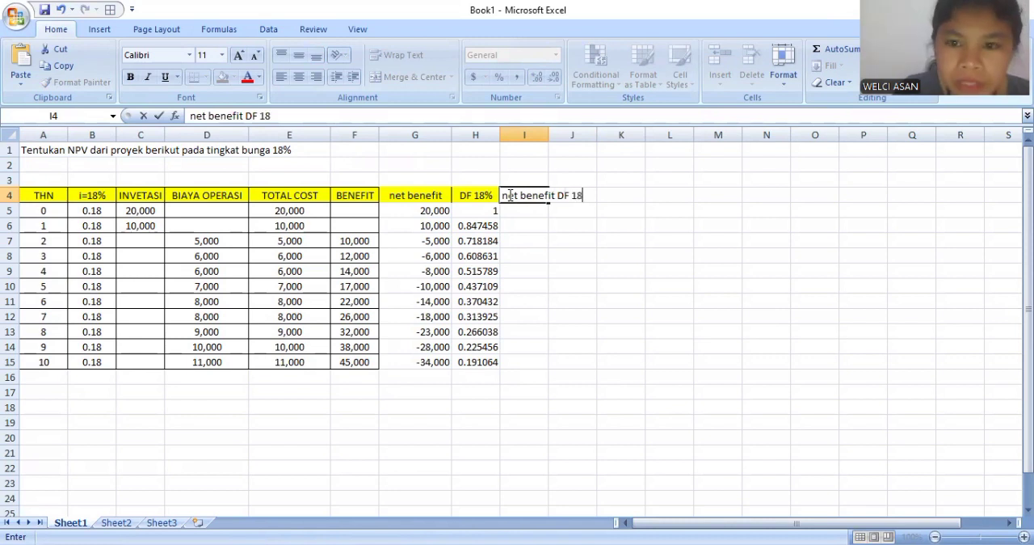
pyautogui.write('%')
pyautogui.press('Return')
# - Calculate the discounted net benefit in I5 with =G5/((1+B5)^A5) and fill the formula down to I15
pyautogui.write('=')
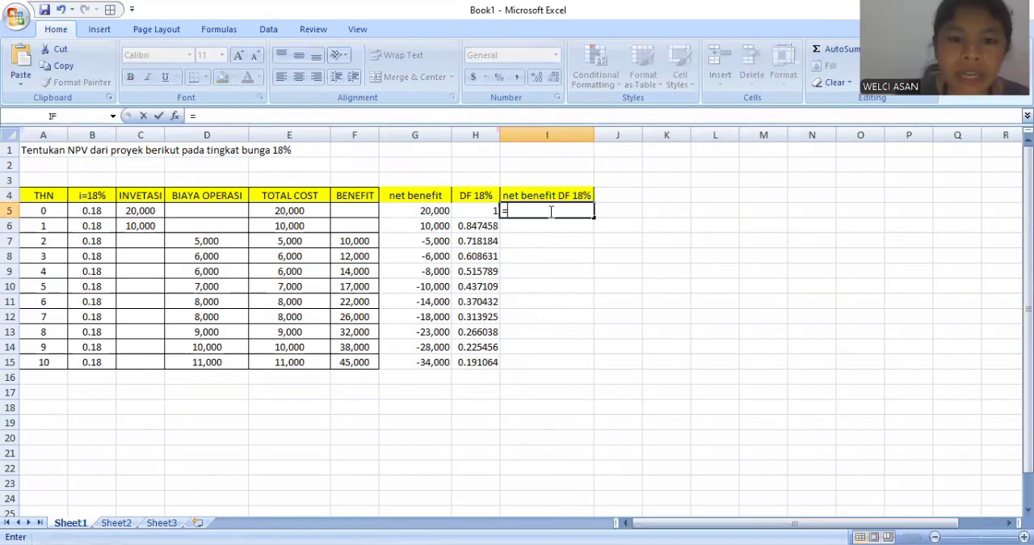
pyautogui.click(425, 211)
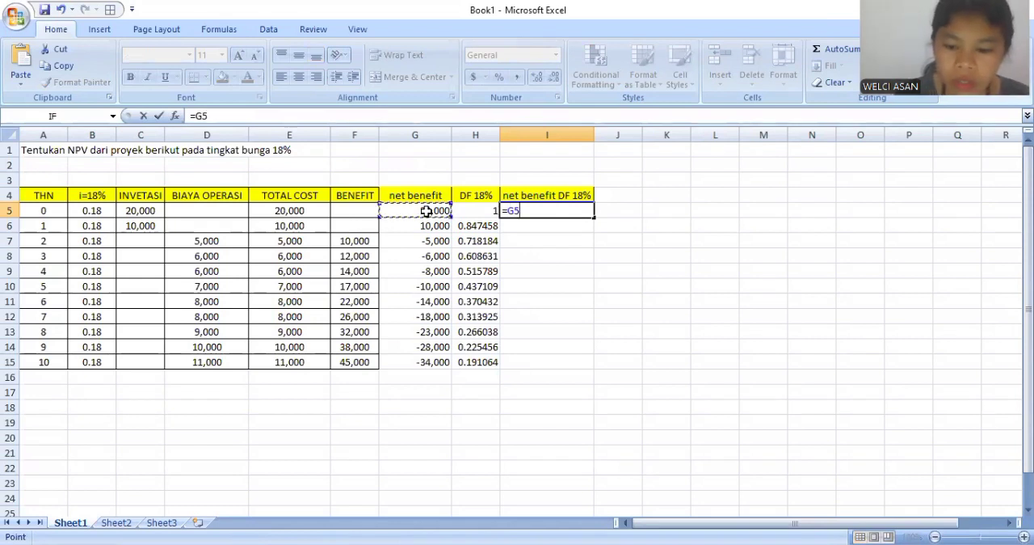
pyautogui.write('/((')
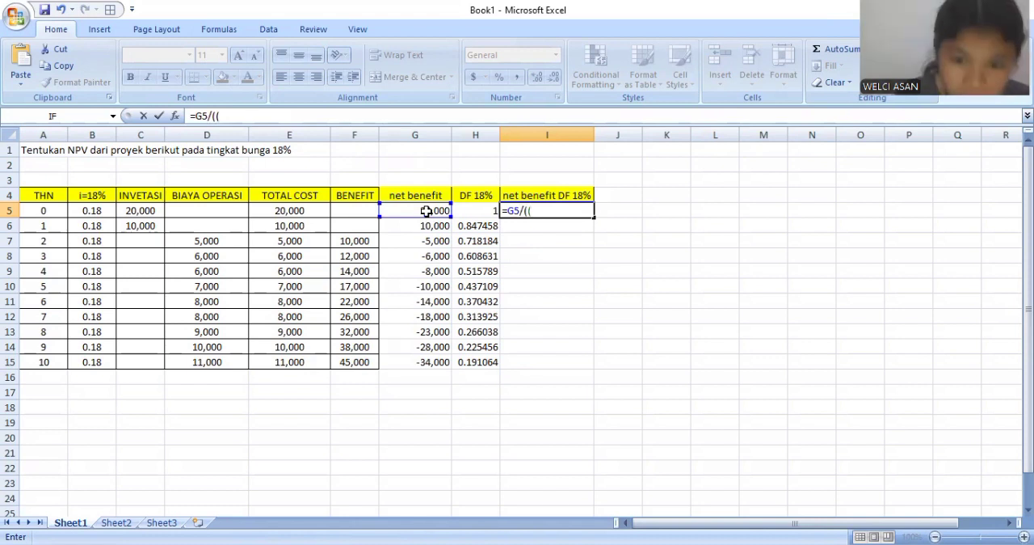
pyautogui.write('1')
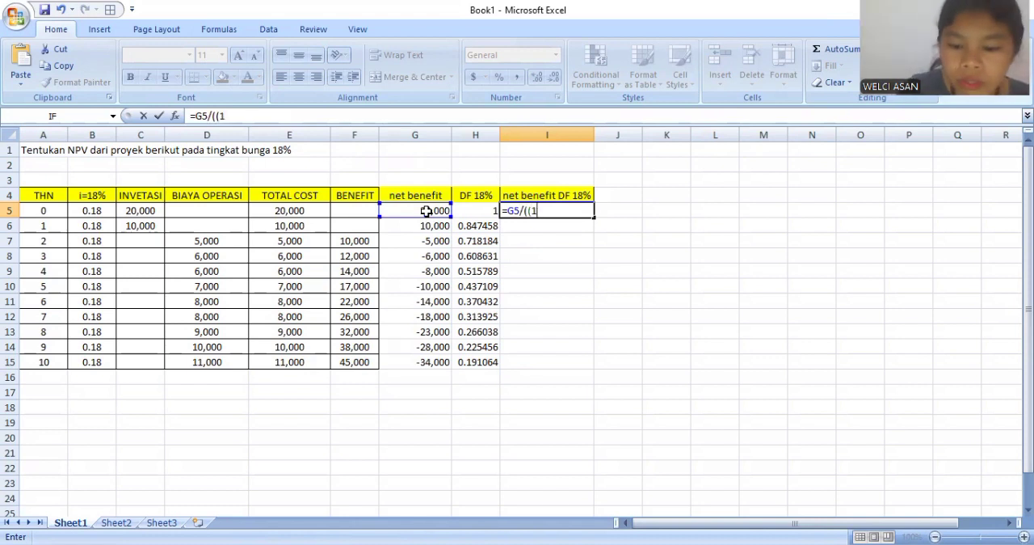
pyautogui.write('+')
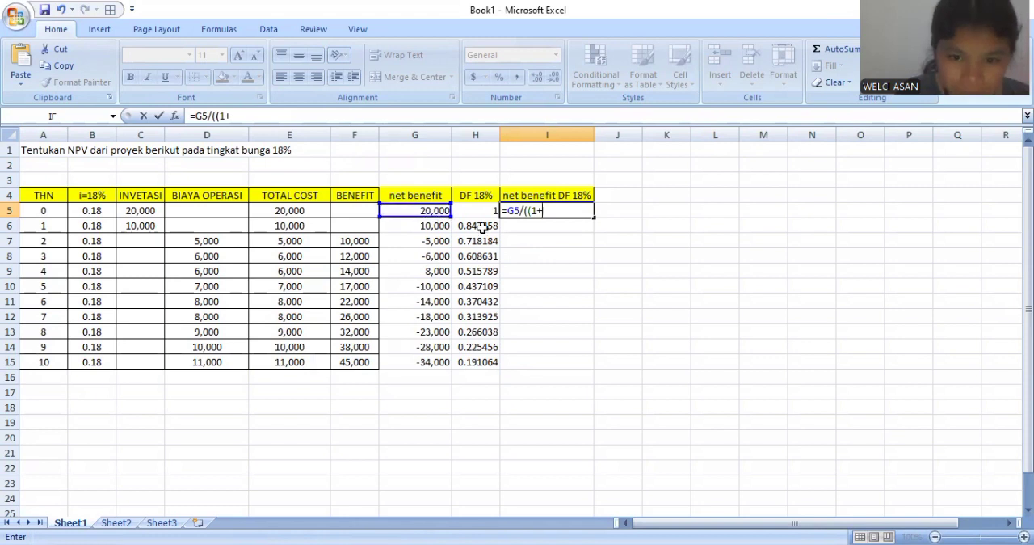
pyautogui.click(93, 211)
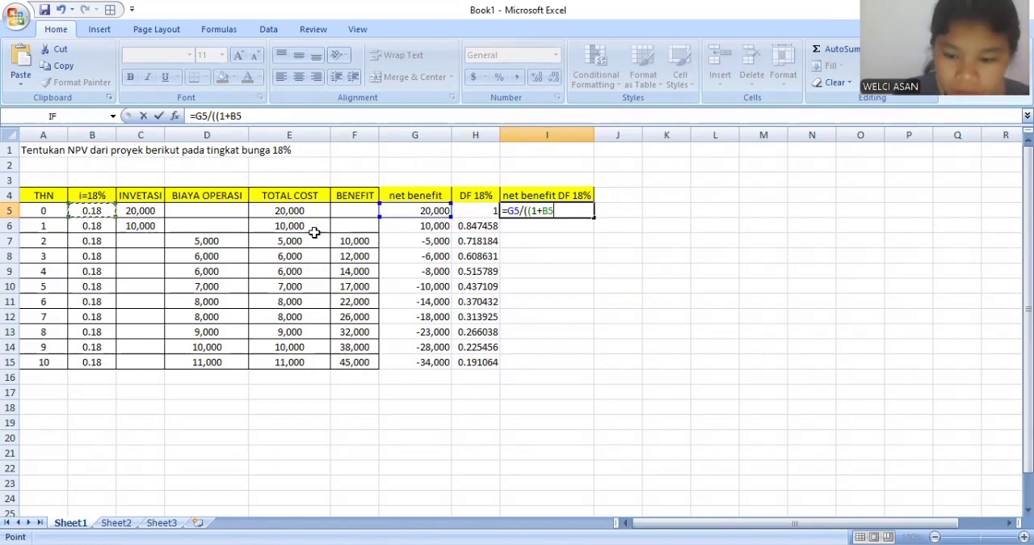
pyautogui.write(')')
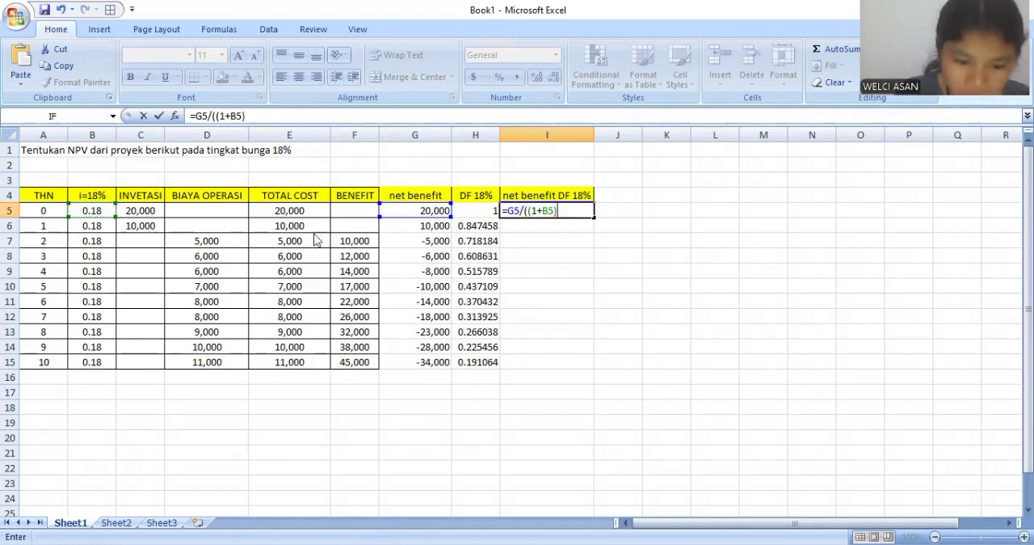
pyautogui.write('^')
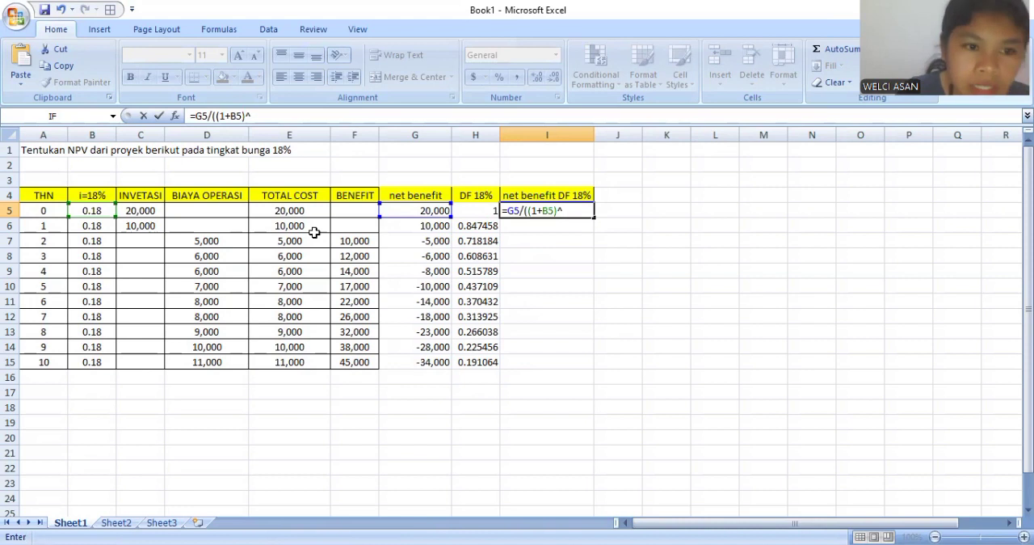
pyautogui.click(39, 209)
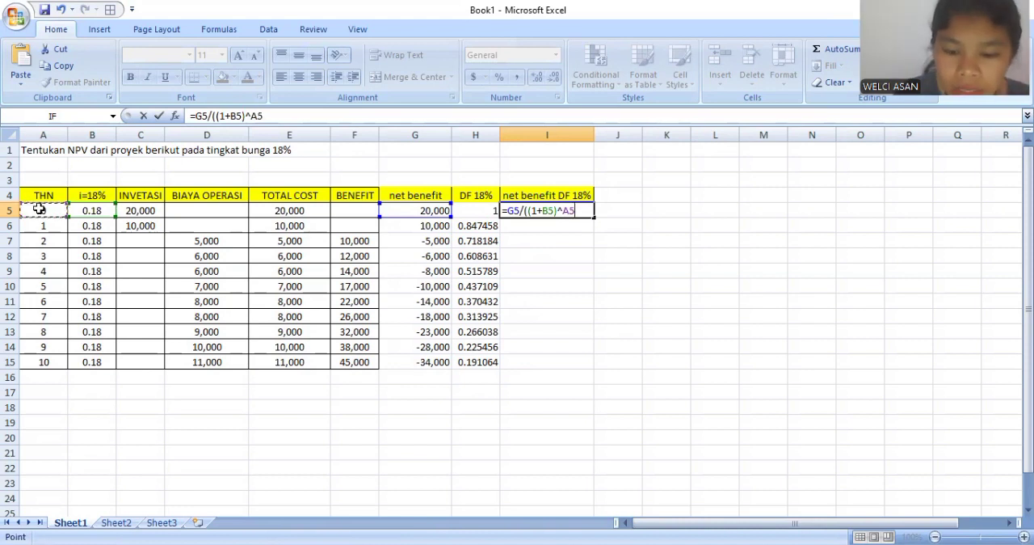
pyautogui.press('Return')
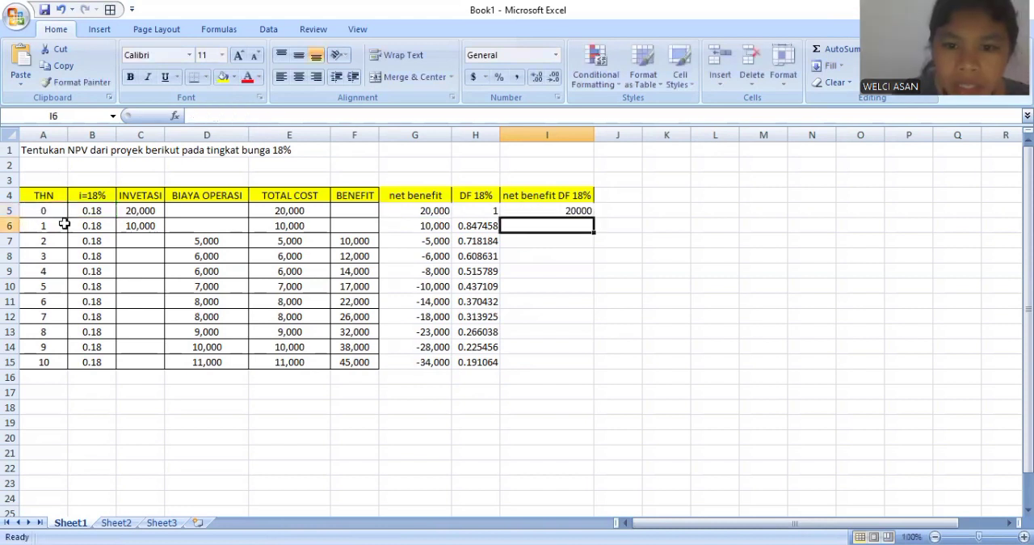
pyautogui.click(591, 211)
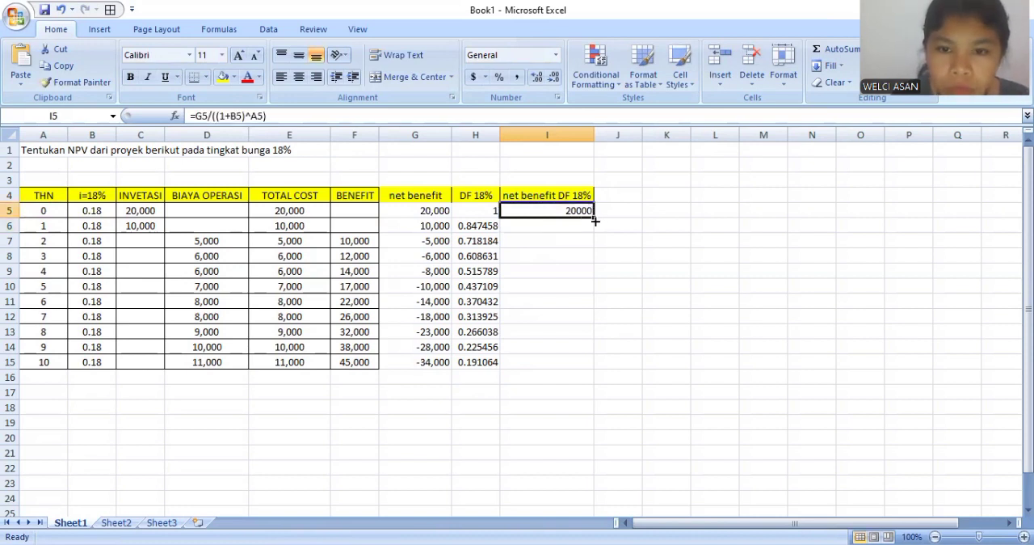
pyautogui.moveTo(592, 219); pyautogui.dragTo(582, 362)
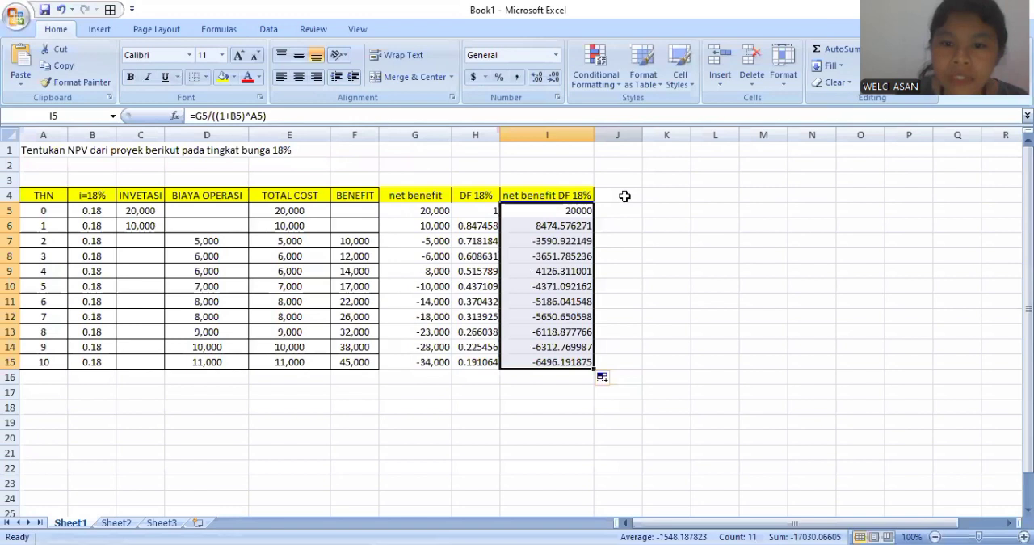
# - Widen column J and add the heading "i= 20%" in J4
pyautogui.click(625, 195)
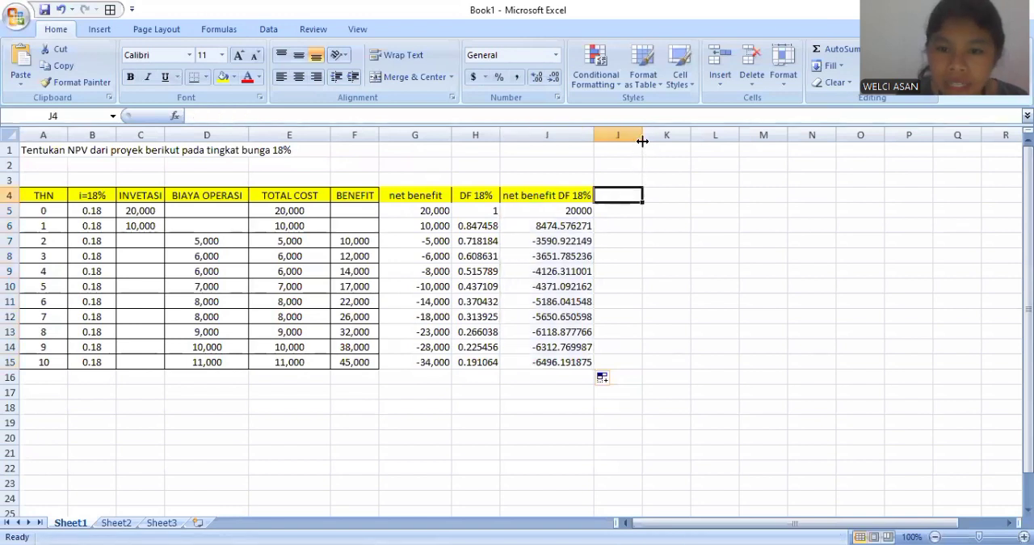
pyautogui.moveTo(642, 141); pyautogui.dragTo(665, 139)
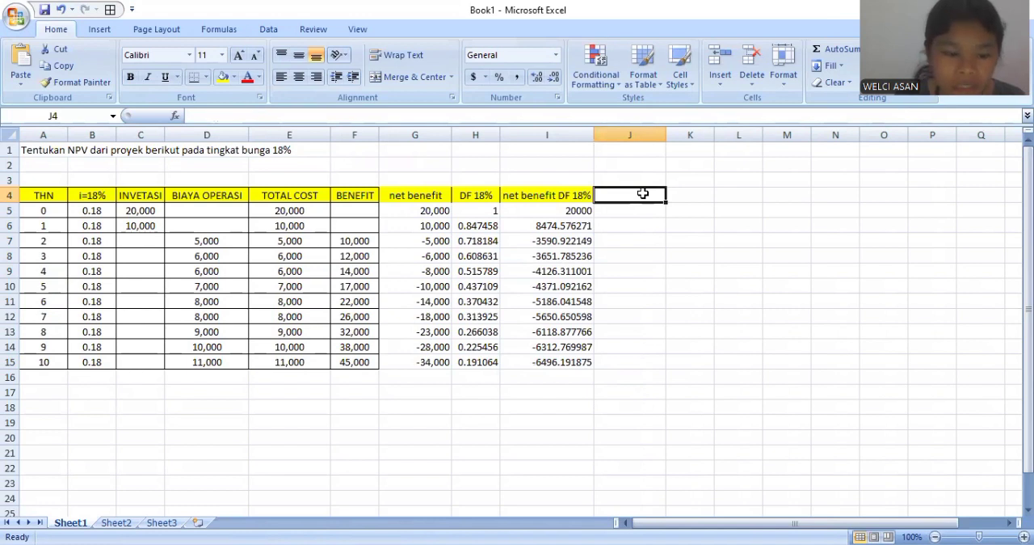
pyautogui.write('I= 20%')
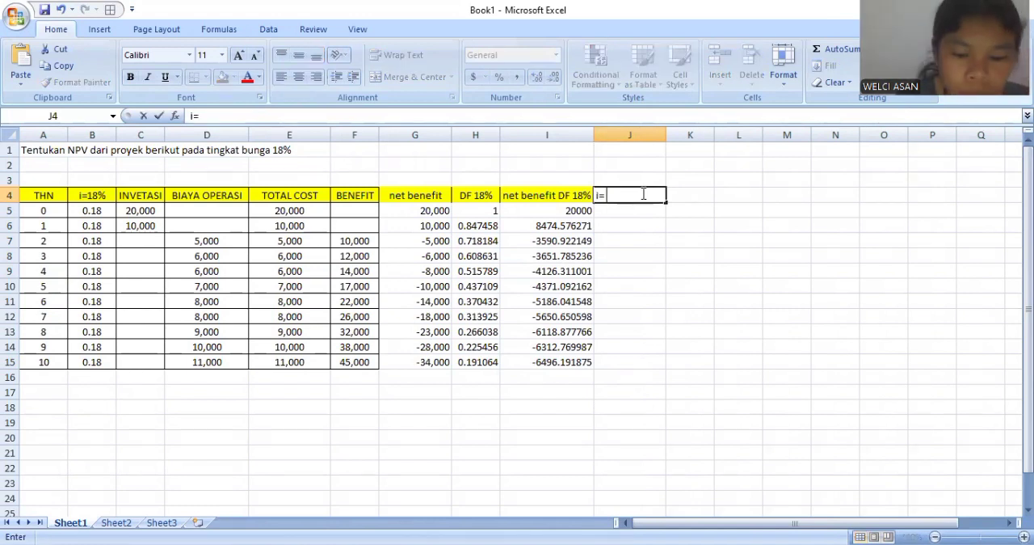
# - Enter 20% in J5 and J6 and fill the rate down to J15
pyautogui.click(628, 213)
pyautogui.write('20')
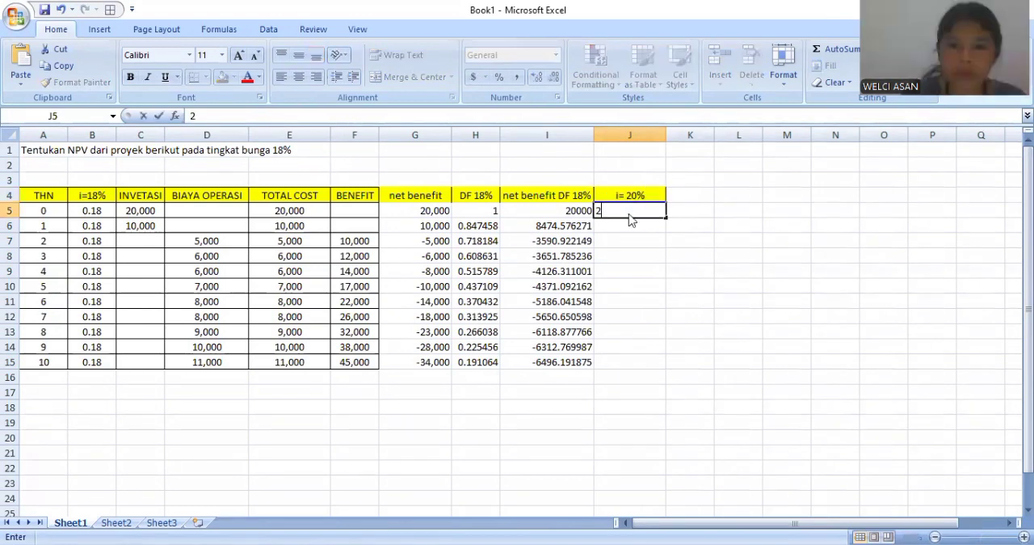
pyautogui.write('%')
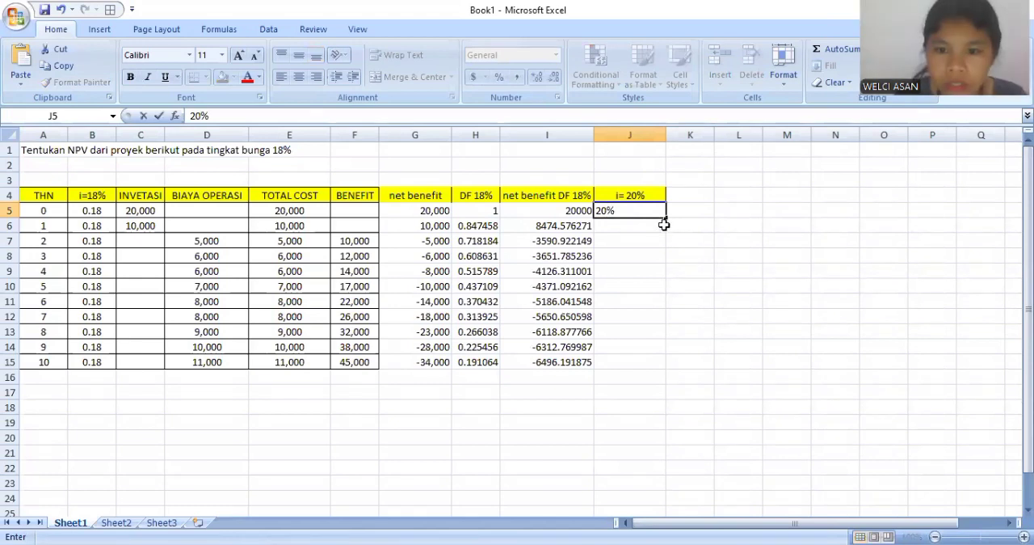
pyautogui.click(647, 227)
pyautogui.write('2')
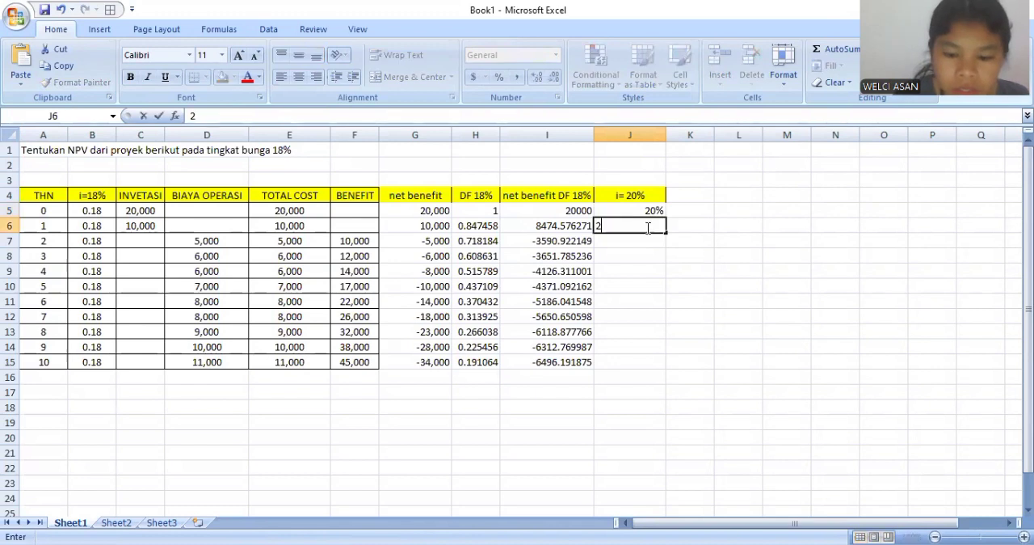
pyautogui.write('0%')
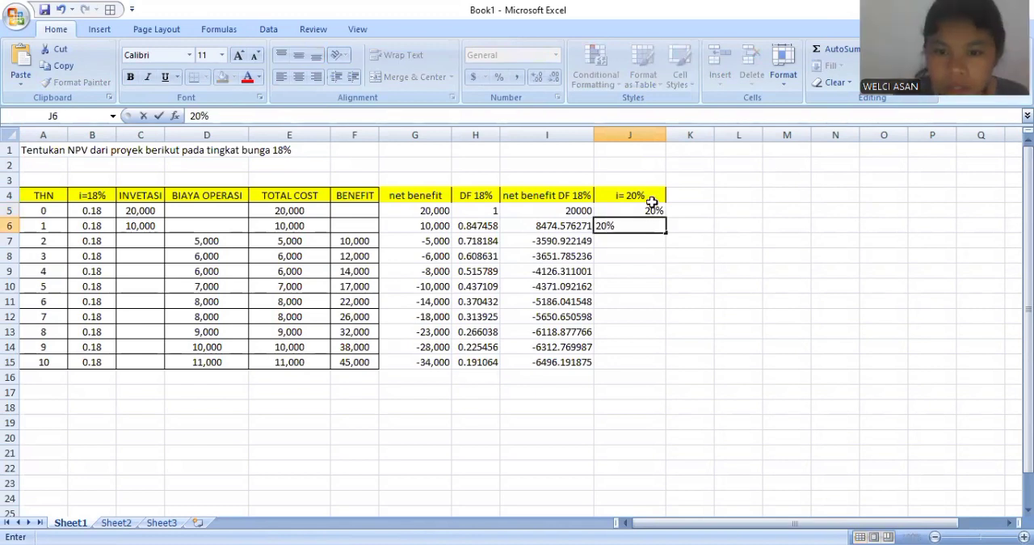
pyautogui.click(651, 201)
pyautogui.click(653, 209)
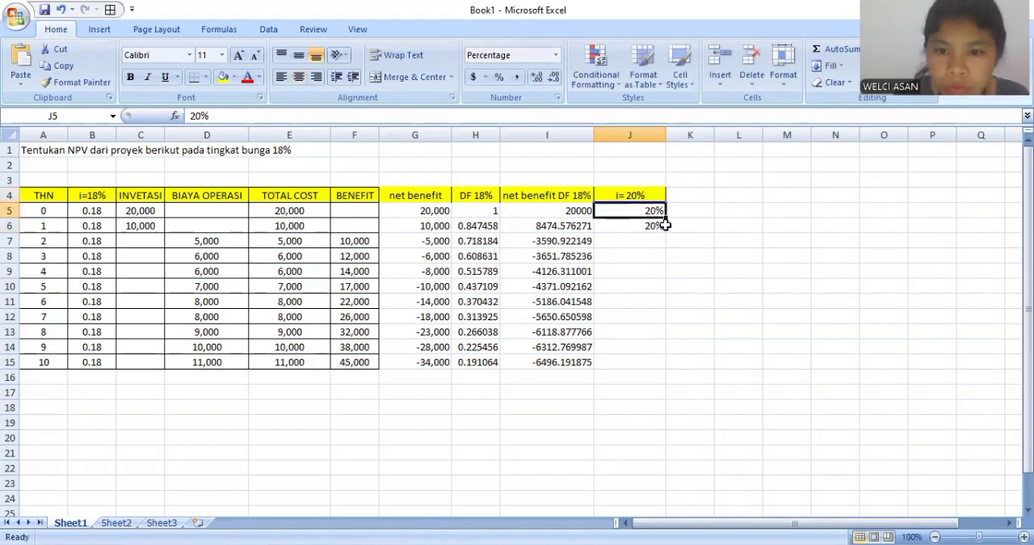
pyautogui.doubleClick(665, 218)
pyautogui.click(681, 197)
pyautogui.write('net')
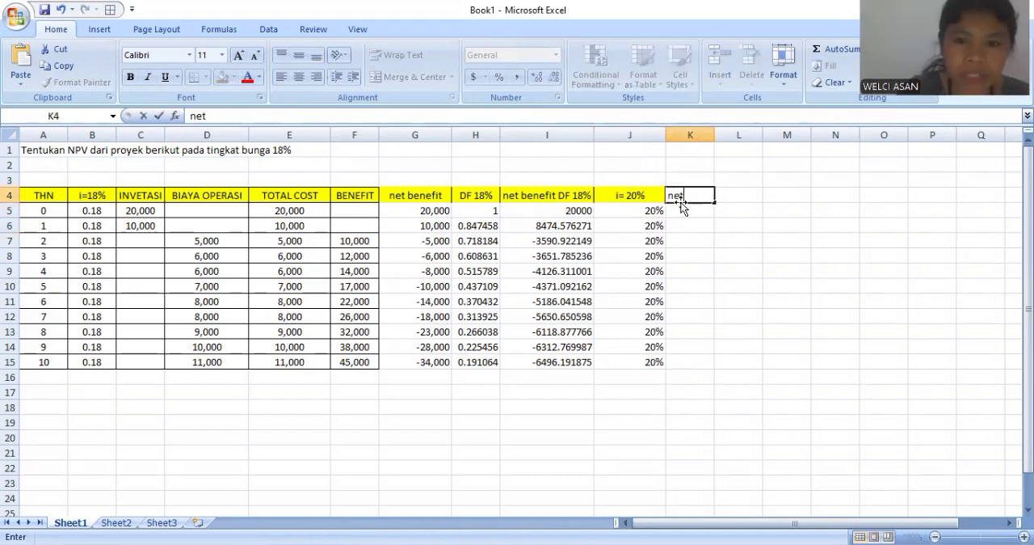
pyautogui.write(' benefe')
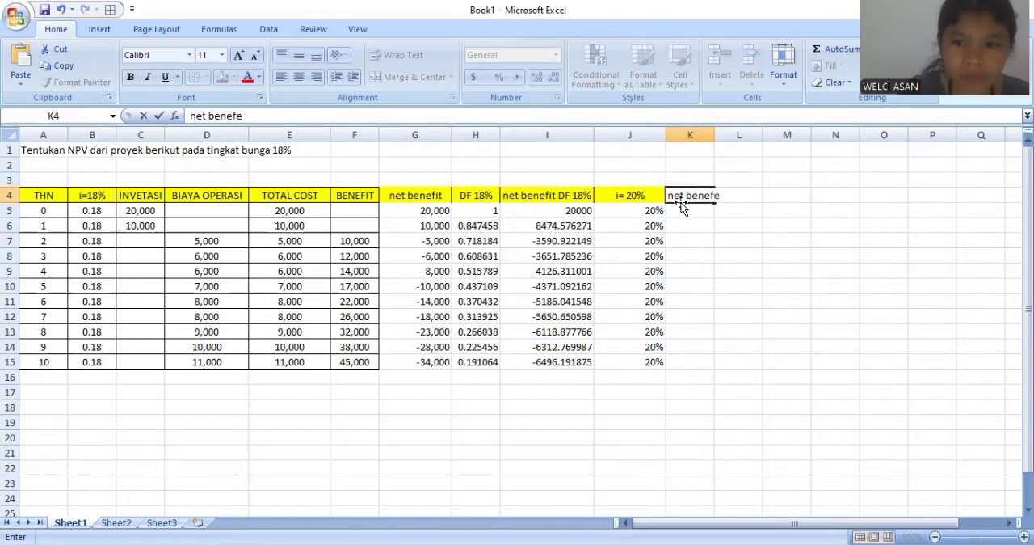
pyautogui.write('it')
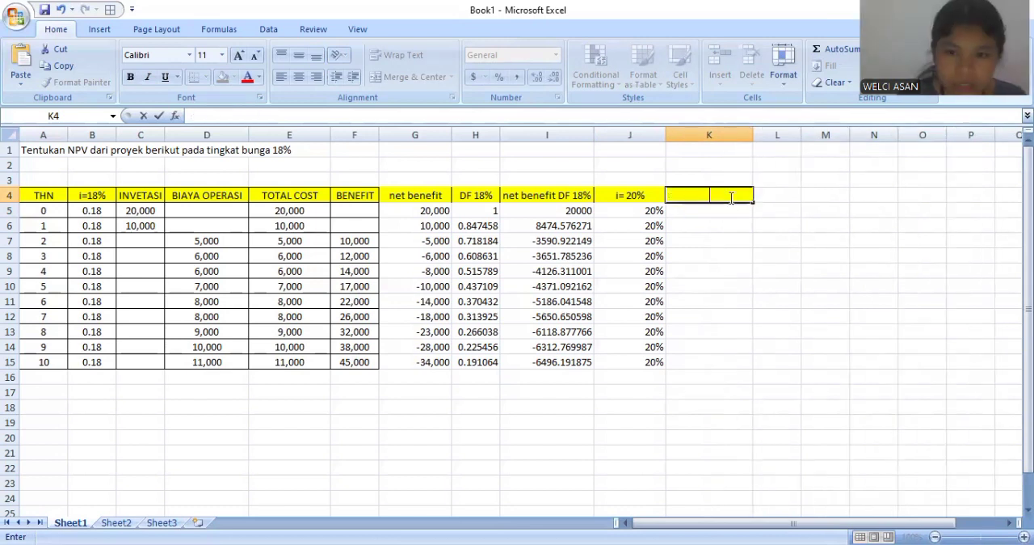
# - Enter the heading "Df 20%" in K4, beside the 20% rate column
pyautogui.write('DT')
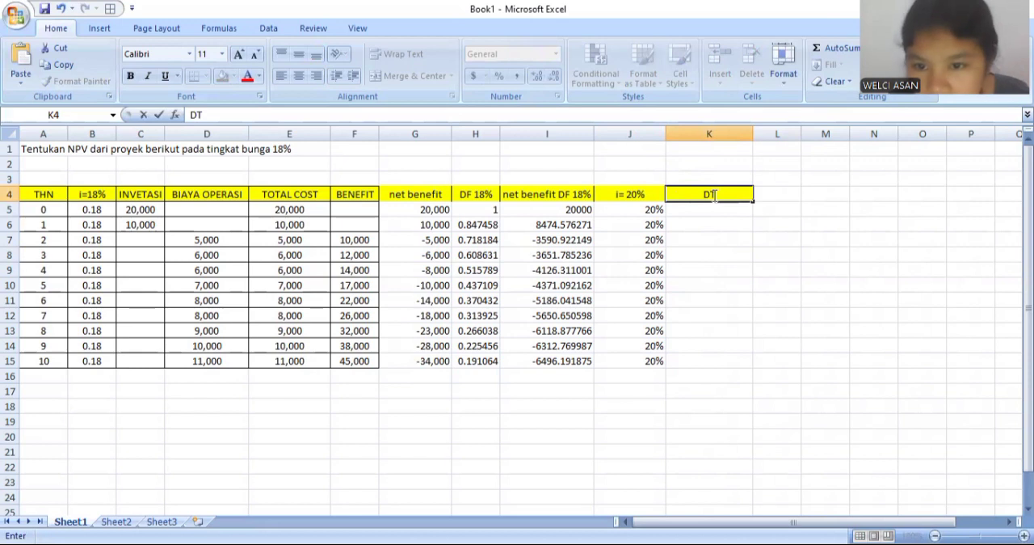
pyautogui.press('BackSpace')
pyautogui.write('f 20')
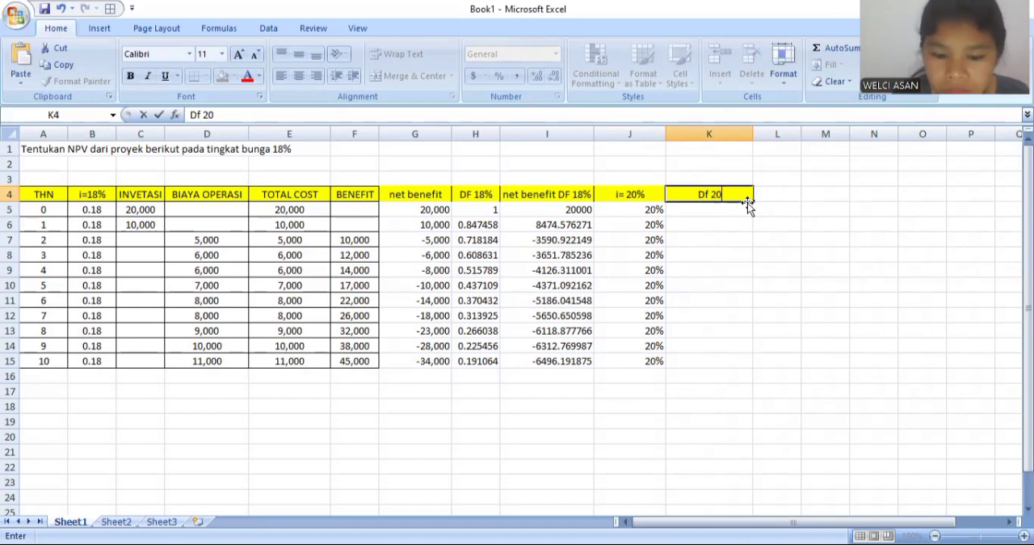
pyautogui.write('%')
# - Calculate the 20% discount factor in K5 with =1/(1+J5)^A5 and fill the formula down to K15
pyautogui.click(742, 215)
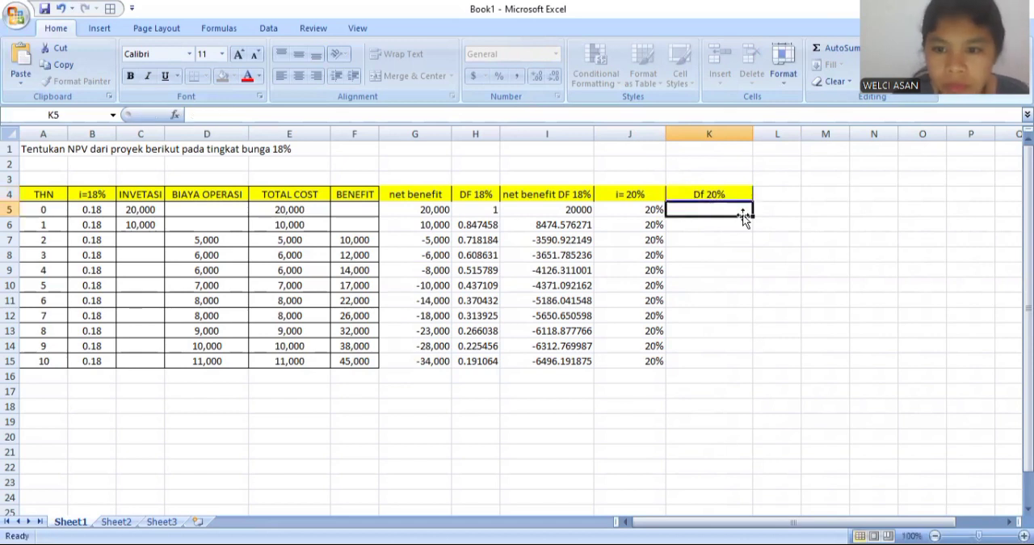
pyautogui.write('=')
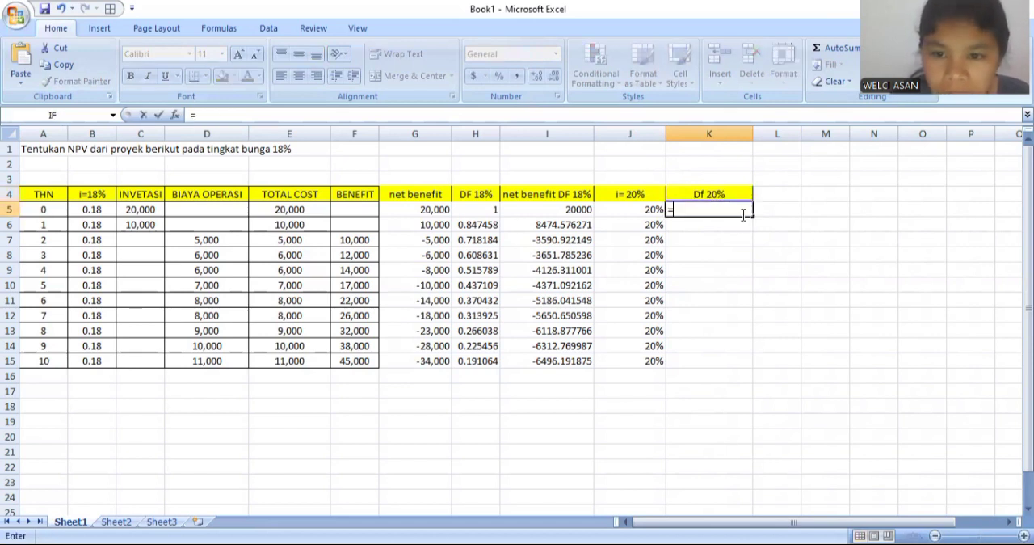
pyautogui.write('1/')
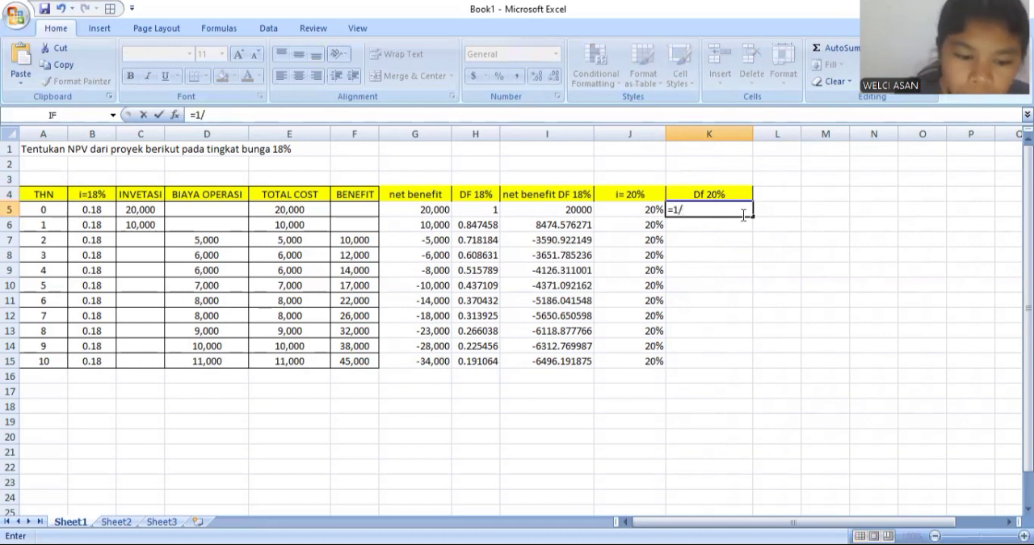
pyautogui.write('(1')
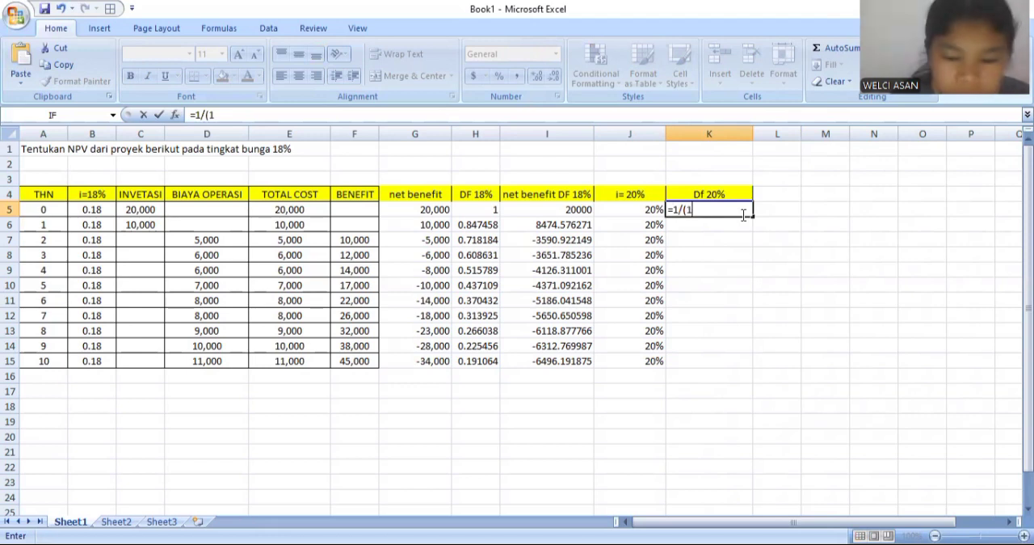
pyautogui.write('+')
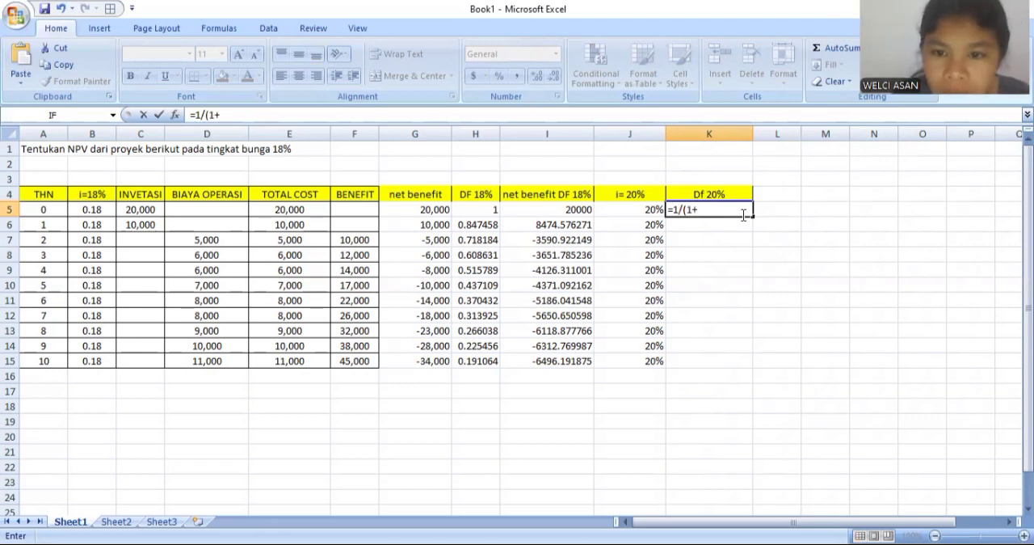
pyautogui.click(637, 211)
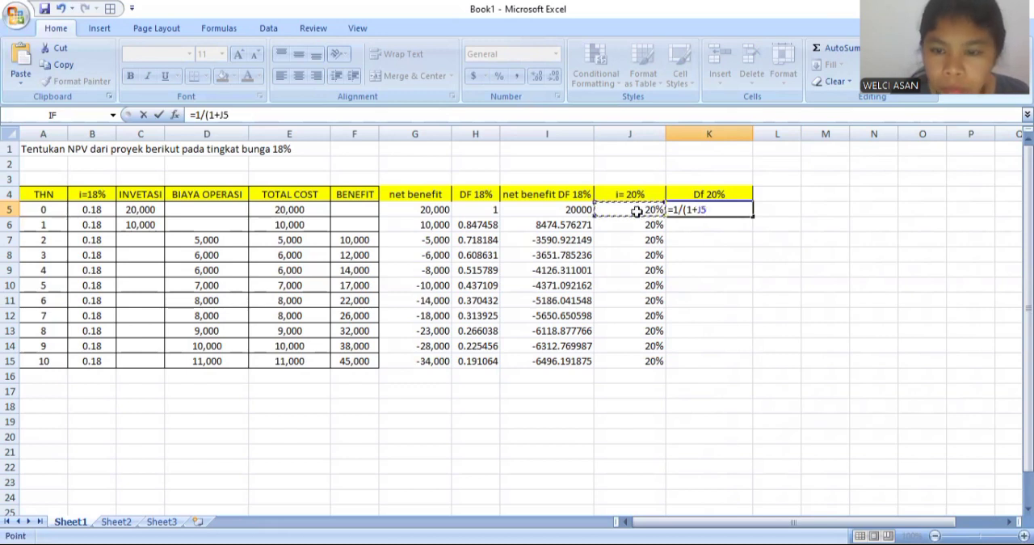
pyautogui.write(')')
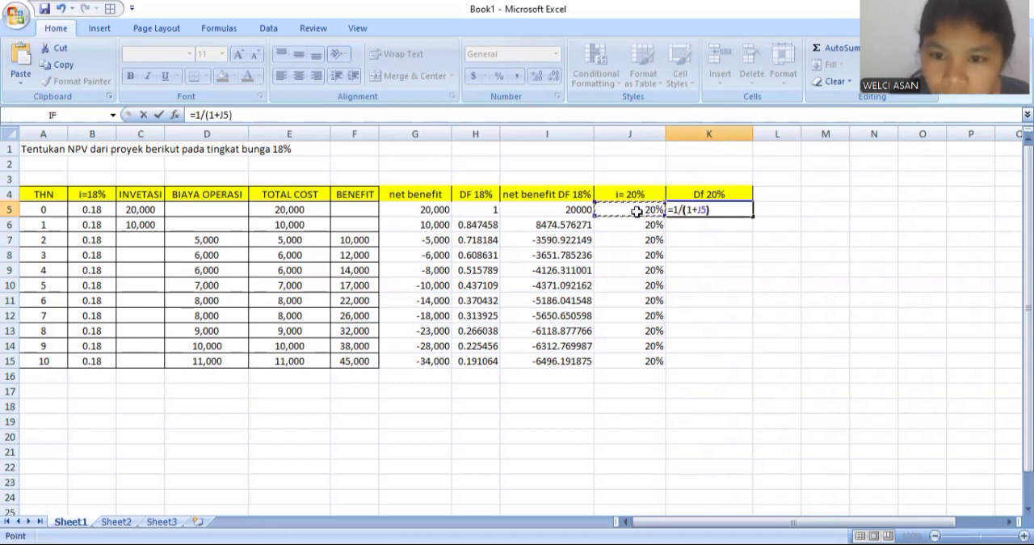
pyautogui.write('^')
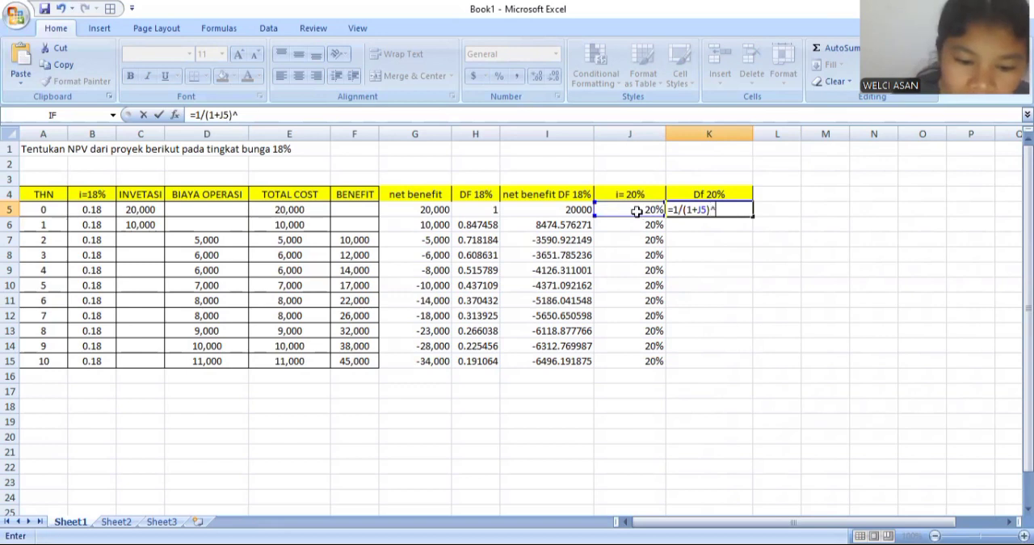
pyautogui.click(35, 210)
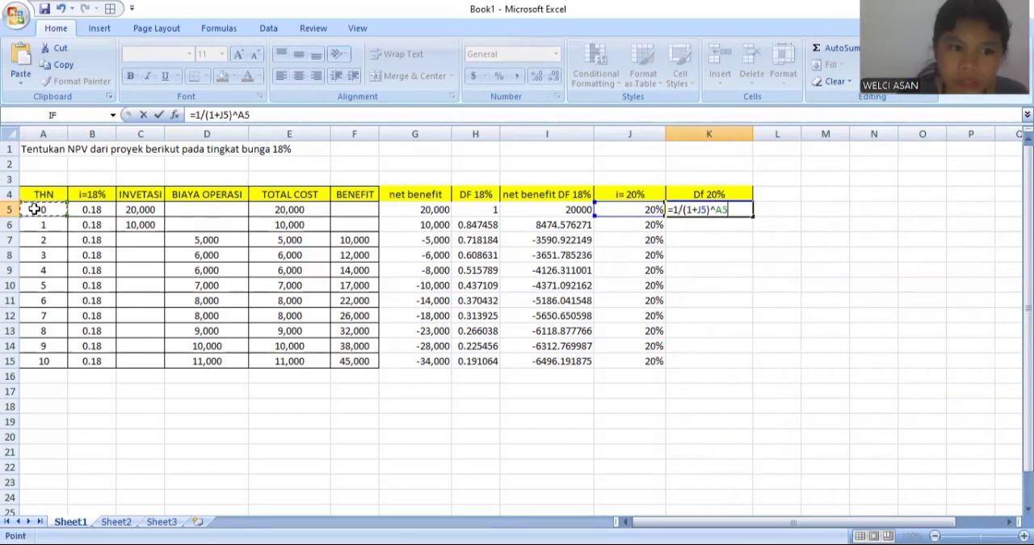
pyautogui.press('Return')
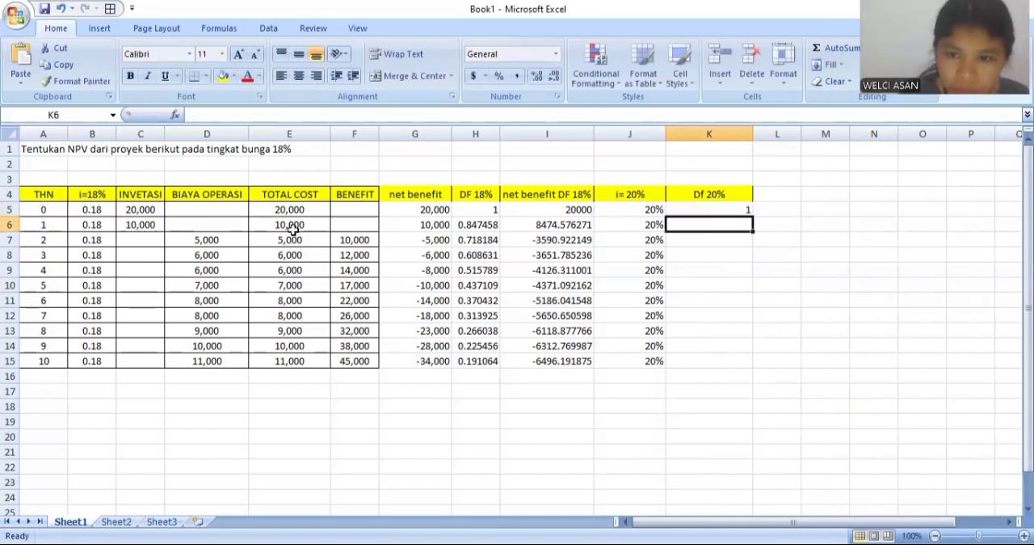
pyautogui.click(742, 209)
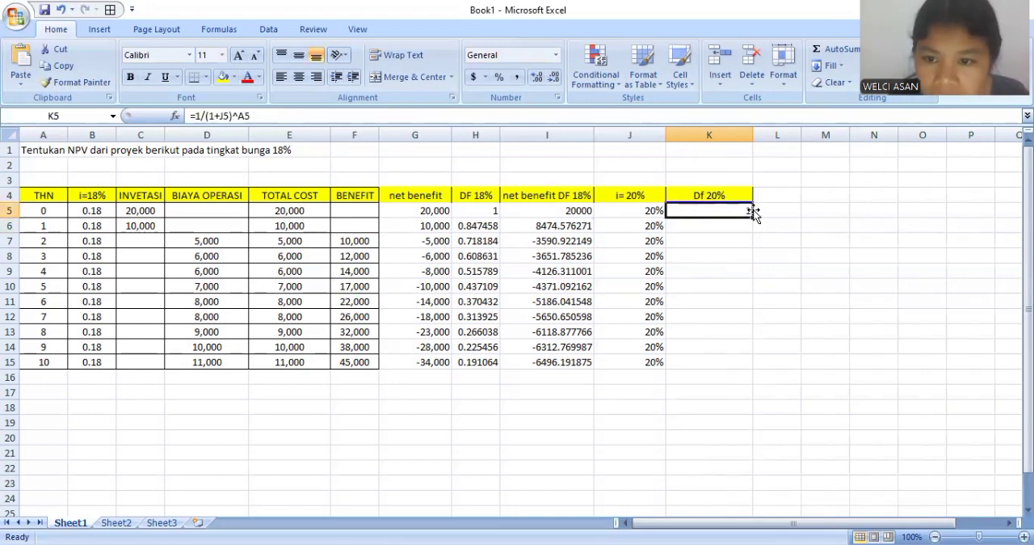
pyautogui.moveTo(751, 215); pyautogui.dragTo(745, 364)
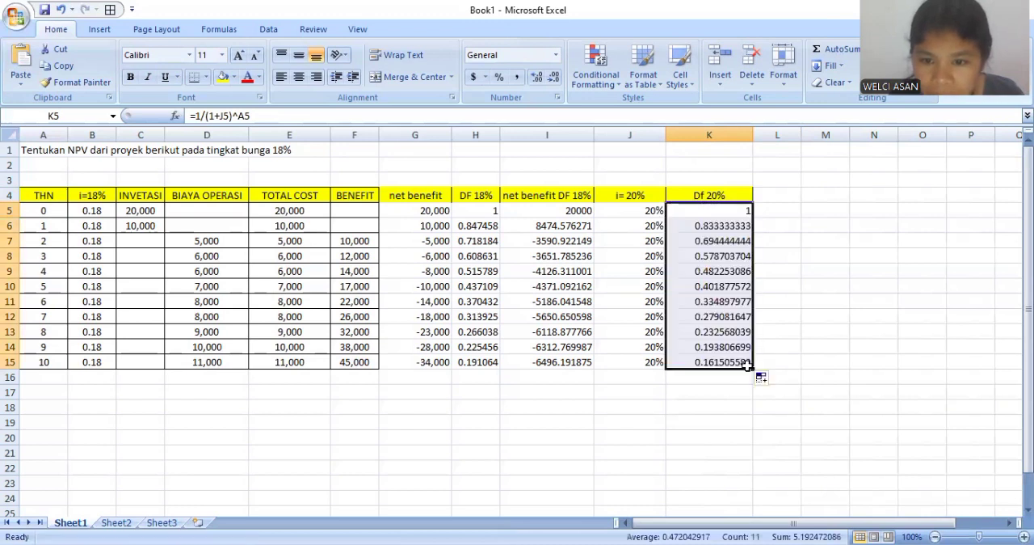
# - Enter the heading "net benefit DF 20%" in L4, beside the 20% discount factor column
pyautogui.click(776, 199)
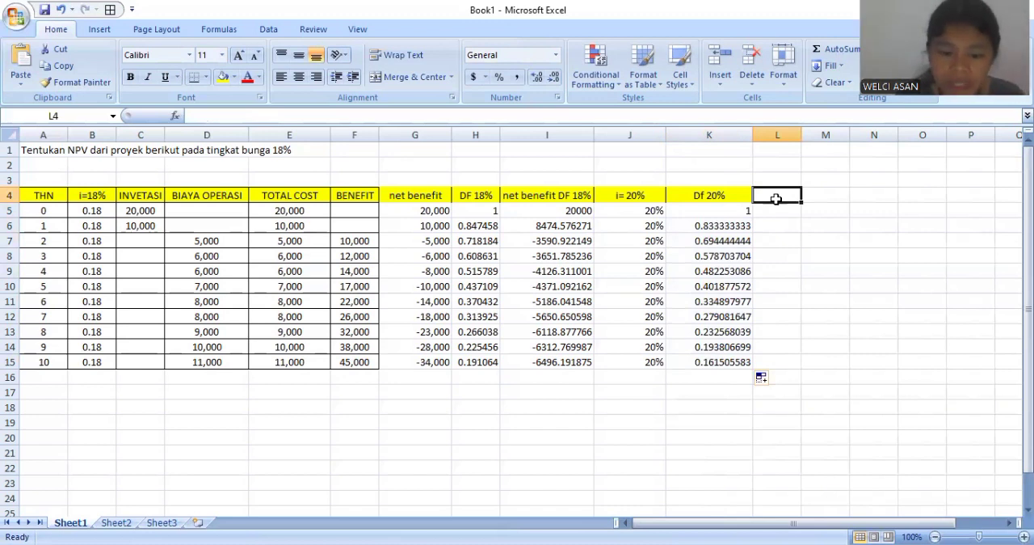
pyautogui.write('net bene')
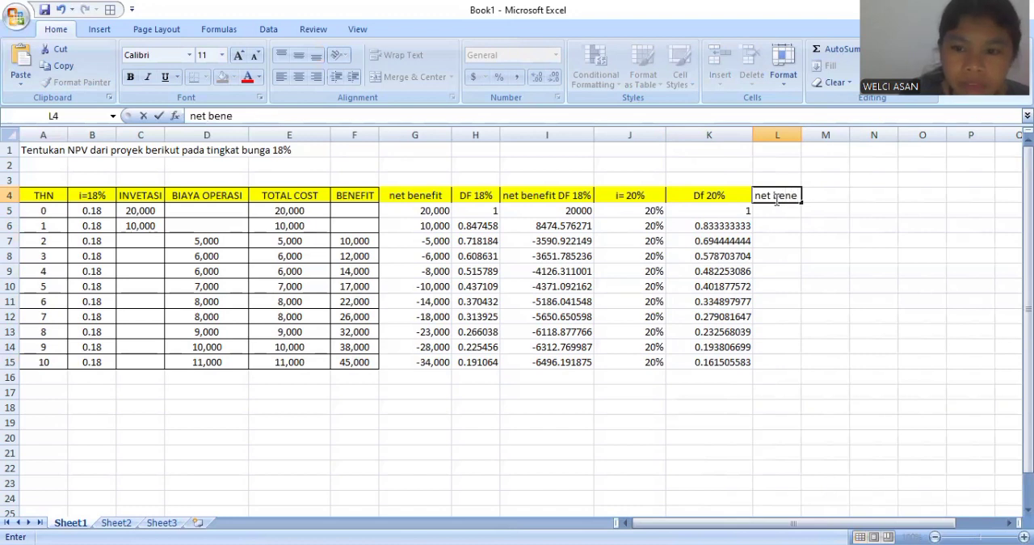
pyautogui.write('fit')
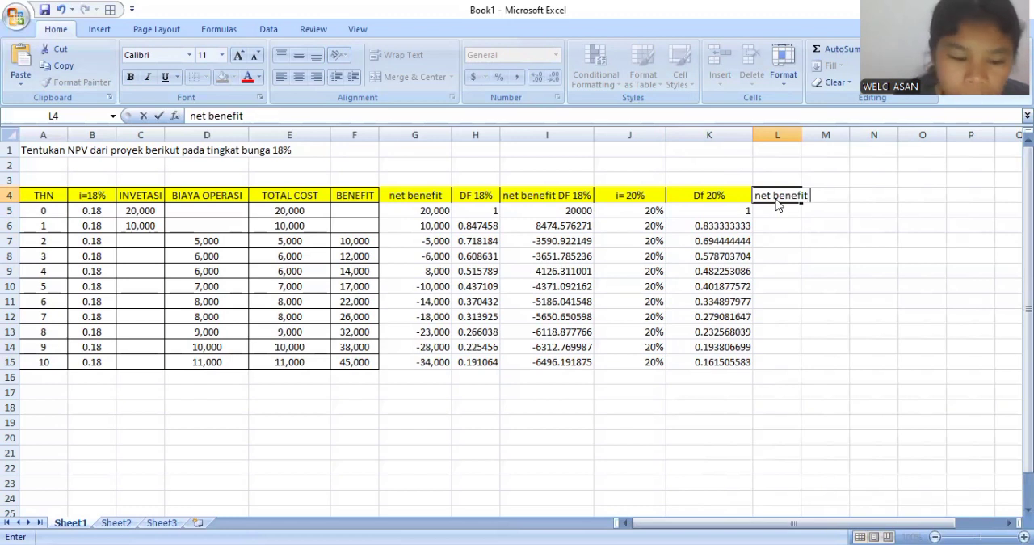
pyautogui.write('DF 20%')
pyautogui.press('Return')
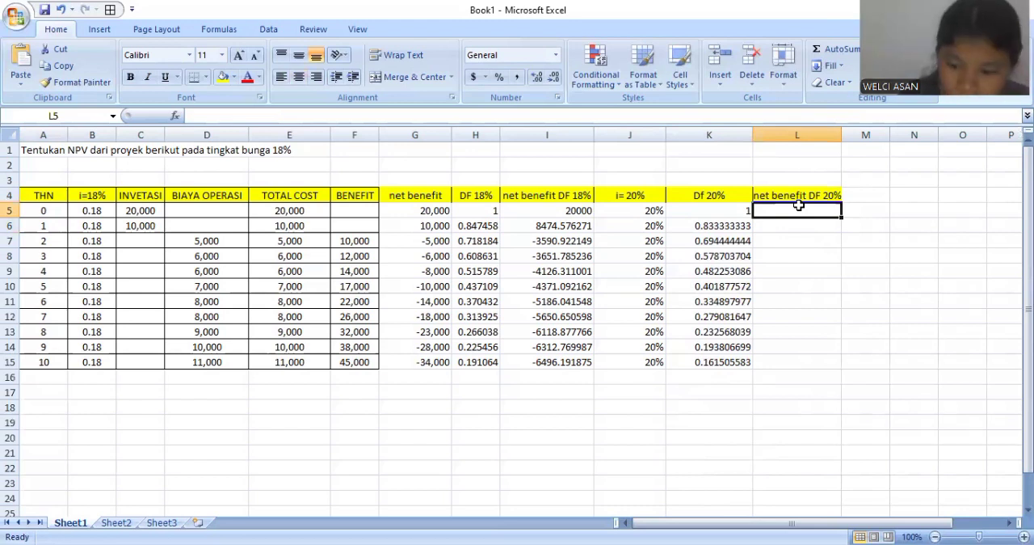
# - Calculate the net benefit discounted at 20% in L5 with =G5/((1+J5)^A5)
pyautogui.write('=')
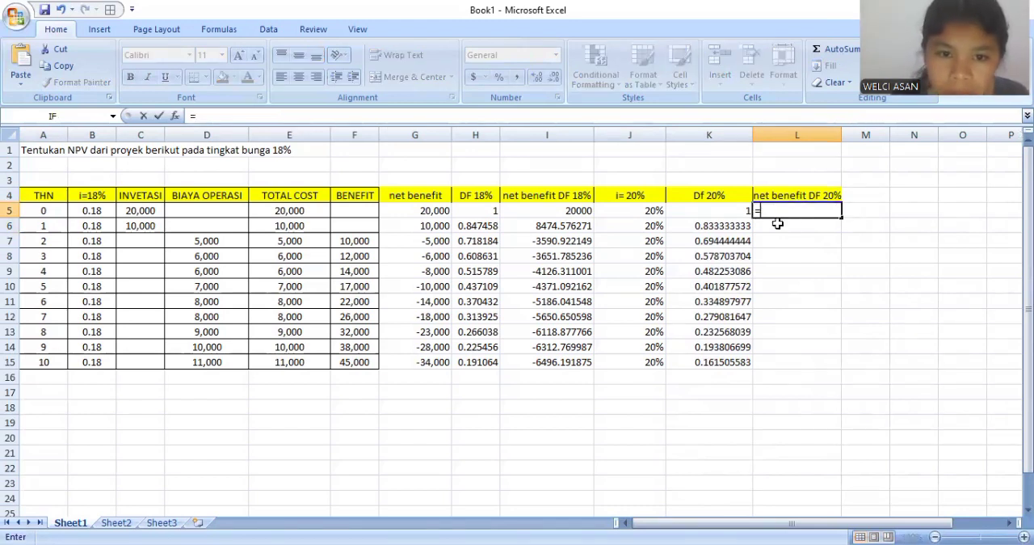
pyautogui.click(423, 213)
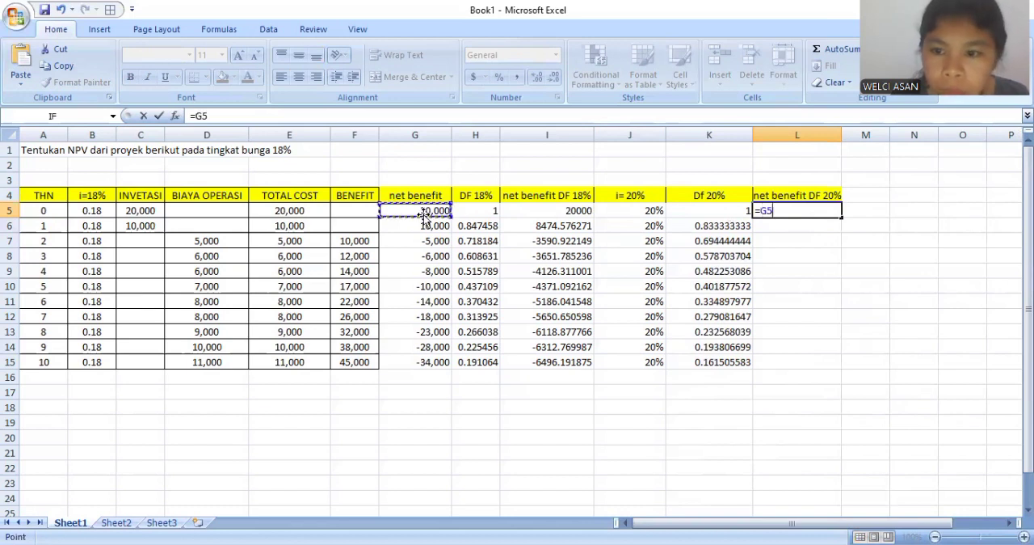
pyautogui.write('/(')
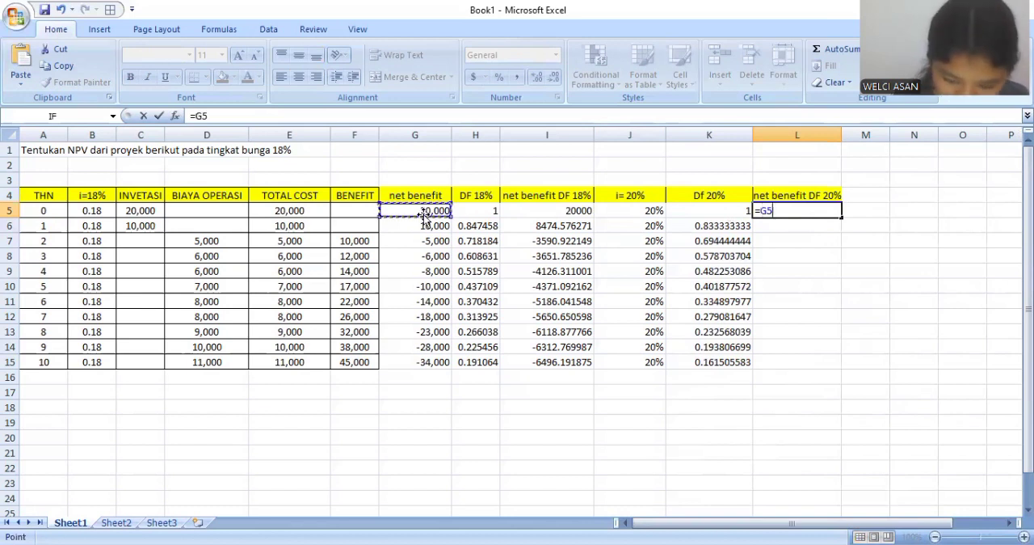
pyautogui.write('(')
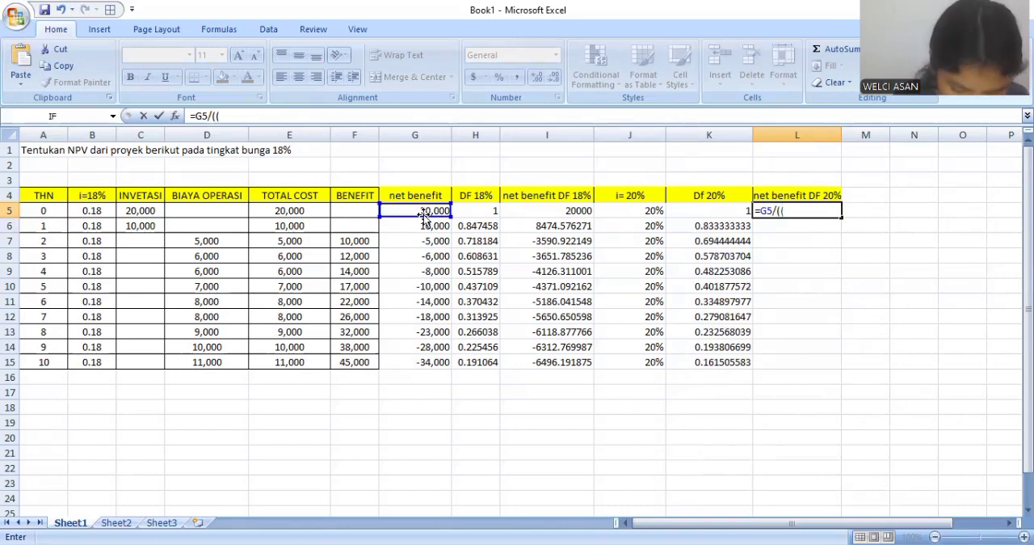
pyautogui.write('1')
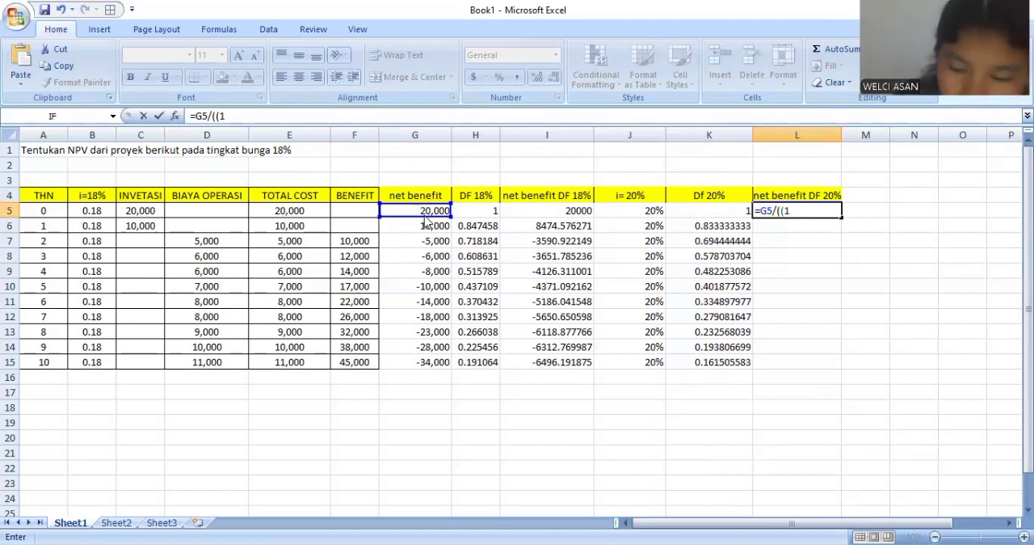
pyautogui.write('+')
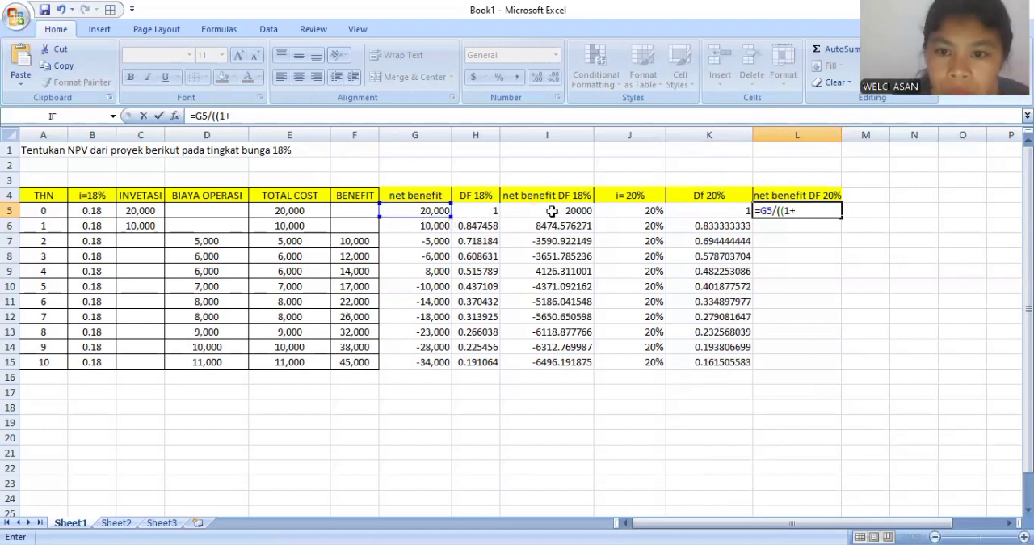
pyautogui.click(646, 210)
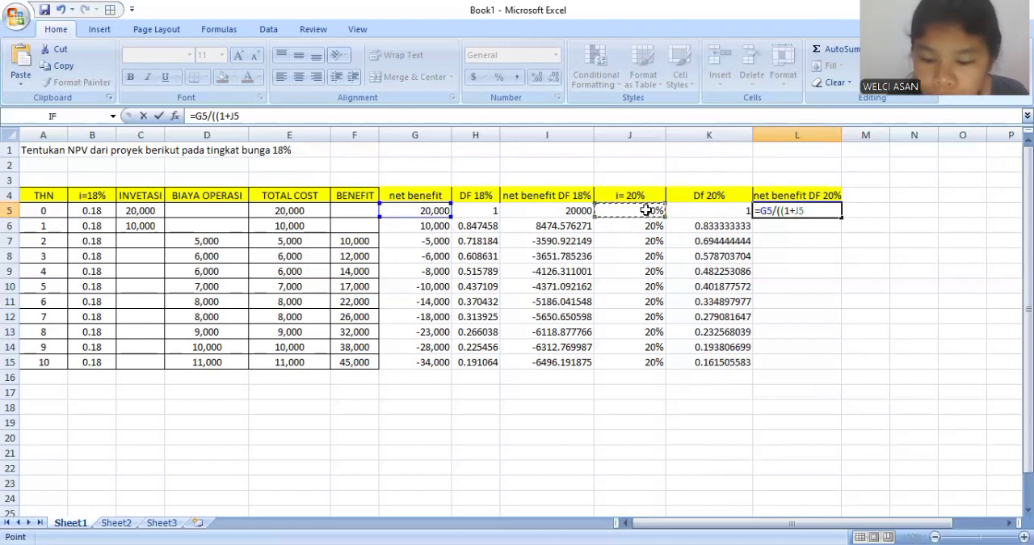
pyautogui.write(')')
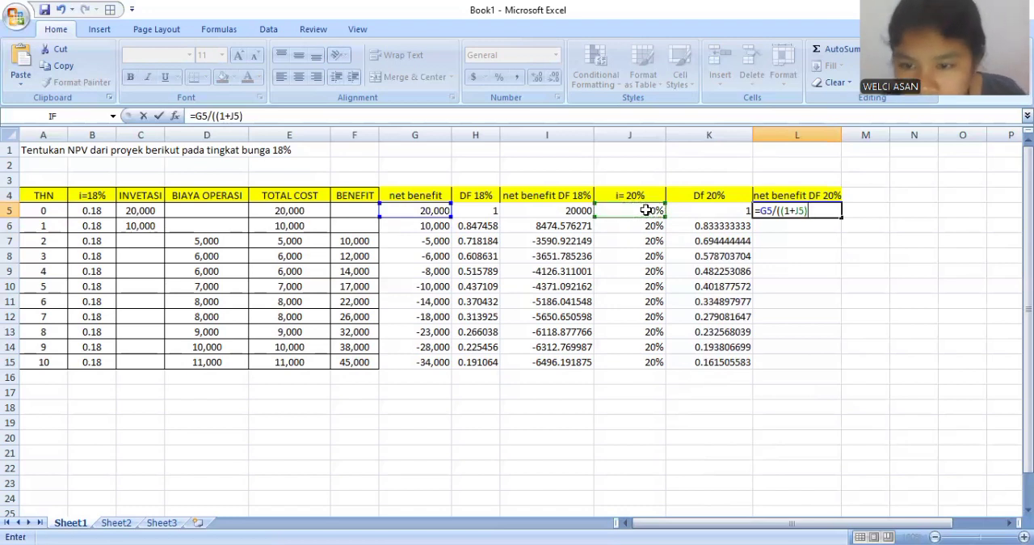
pyautogui.write('^')
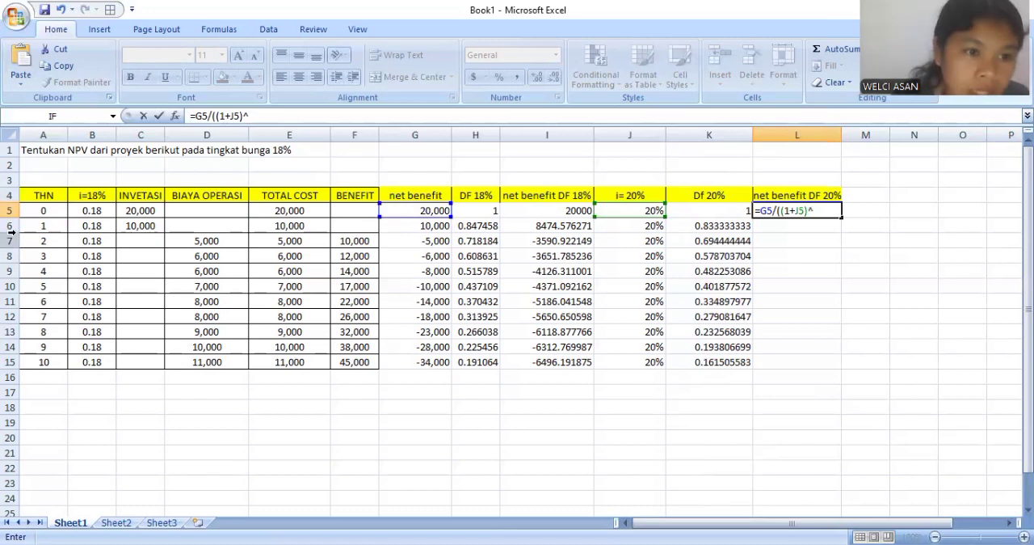
pyautogui.click(40, 210)
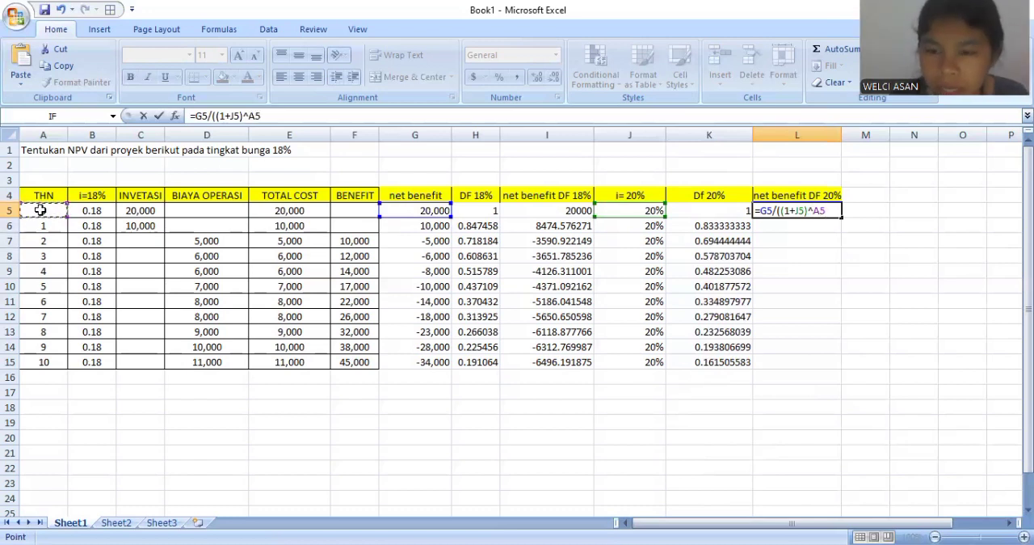
pyautogui.write(')')
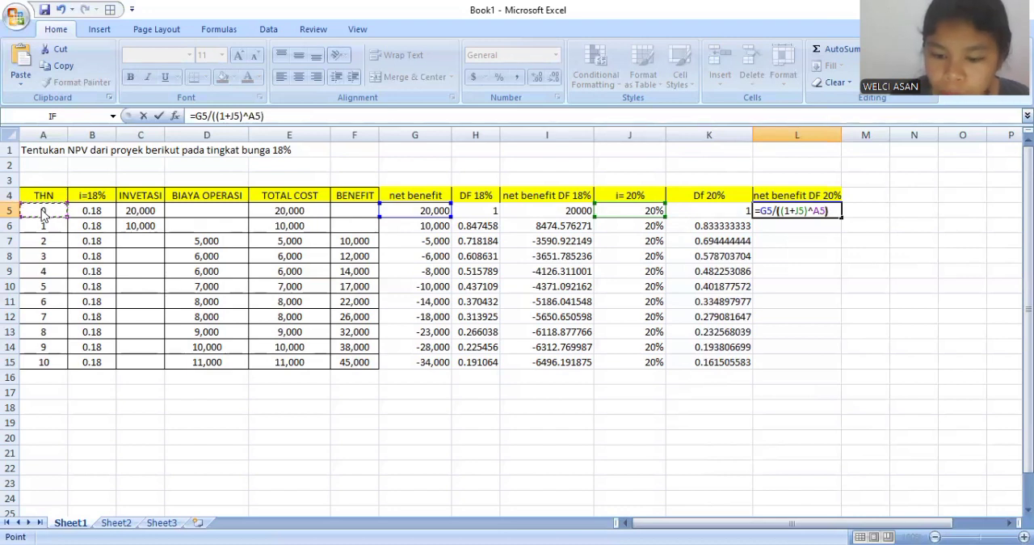
pyautogui.press('Return')
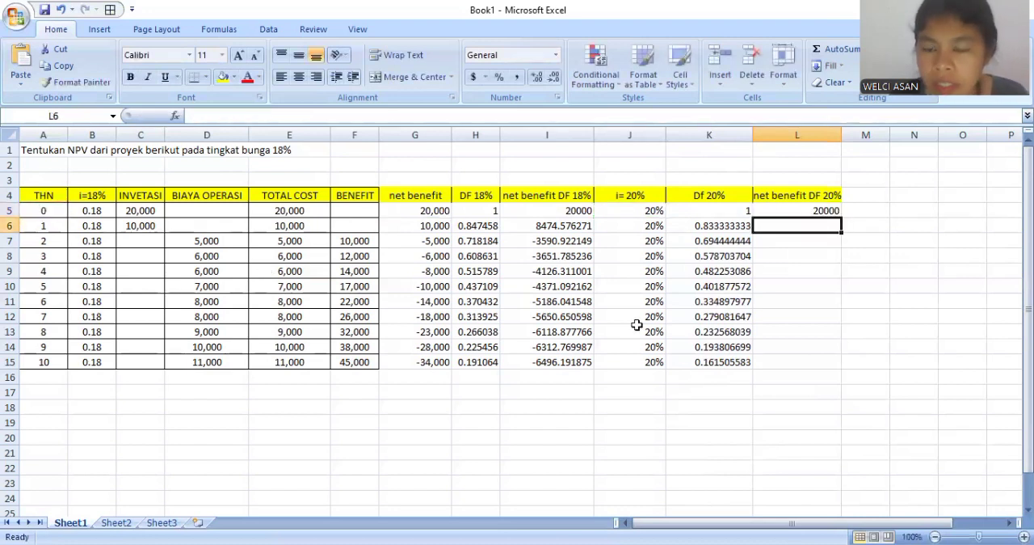
# - Fill the discounted net benefit formula from L5 down to L15
pyautogui.click(797, 204)
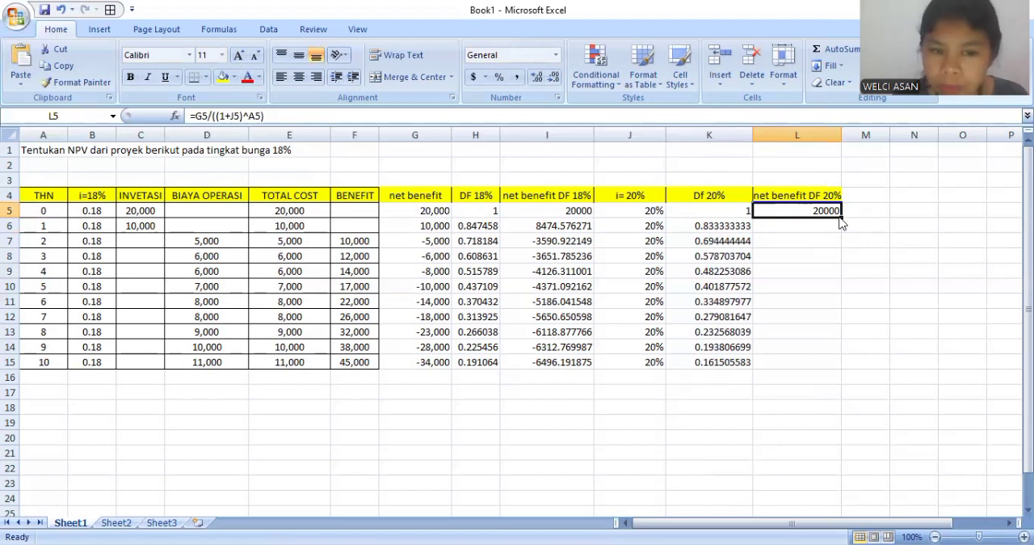
pyautogui.moveTo(840, 217); pyautogui.dragTo(833, 363)
pyautogui.click(635, 394)
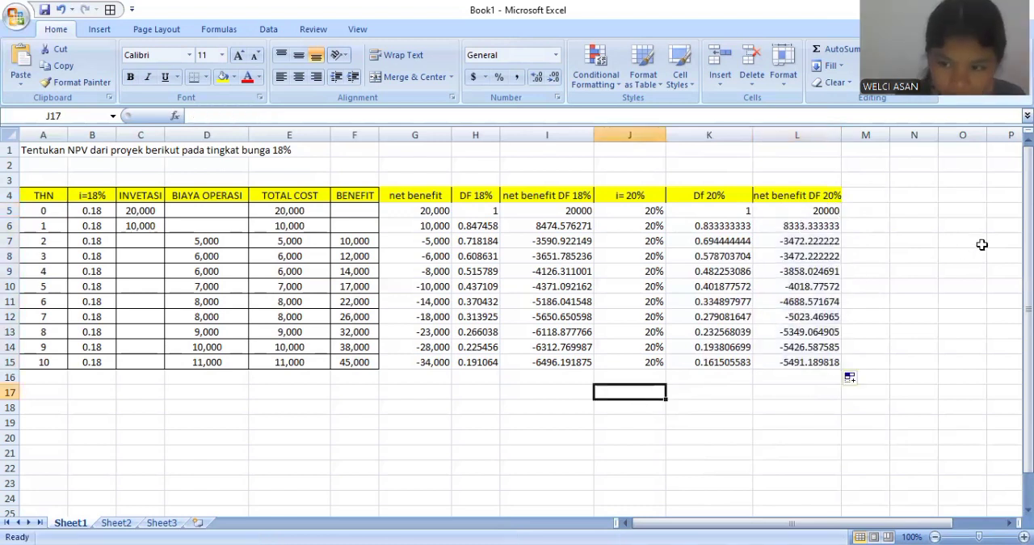
# - Add borders to all cells of the table A4:L15 and total the investment, operating cost, total cost and benefit columns in row 16
pyautogui.moveTo(44, 194); pyautogui.dragTo(832, 362)
pyautogui.click(197, 402)
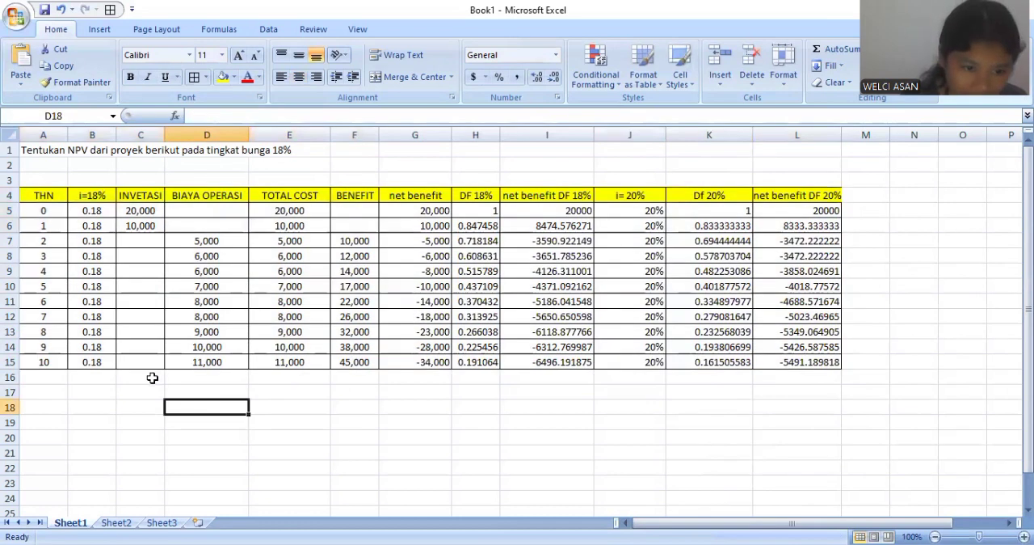
pyautogui.click(151, 377)
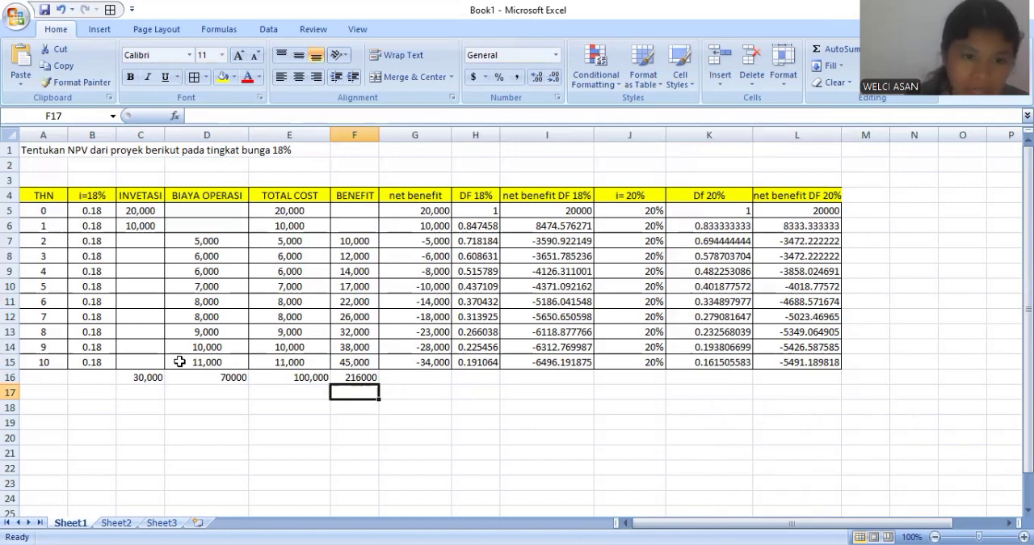
pyautogui.click(466, 376)
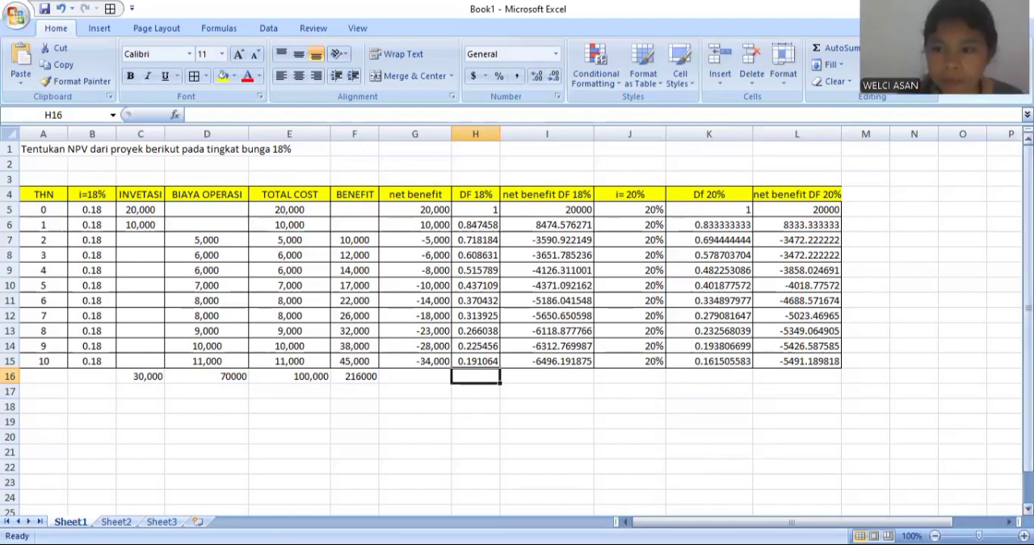
# - Copy the 18% part of the table (A4:I16) from Sheet1 to Sheet2 starting at A3, and widen column I there
pyautogui.moveTo(1027, 355); pyautogui.dragTo(1028, 385)
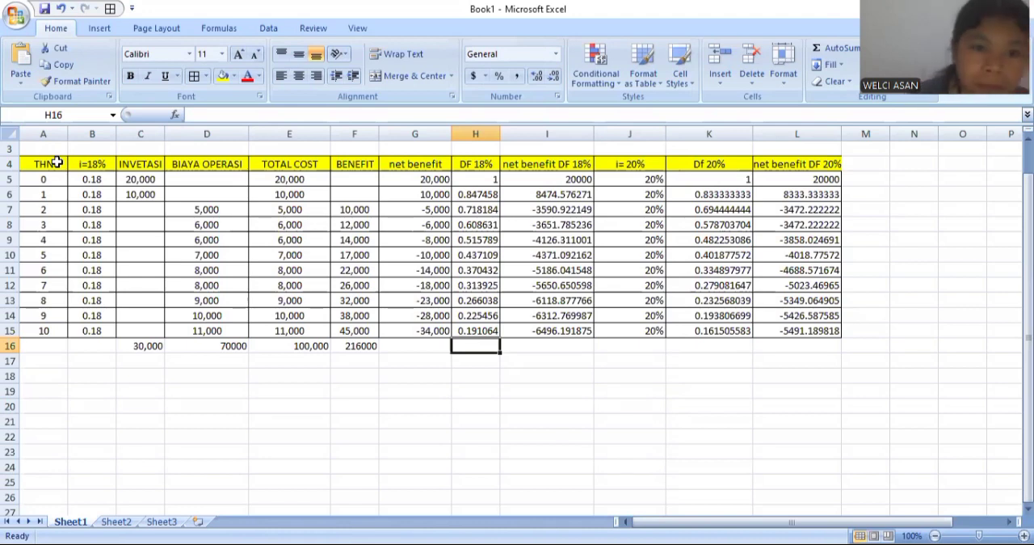
pyautogui.moveTo(48, 164); pyautogui.dragTo(509, 341)
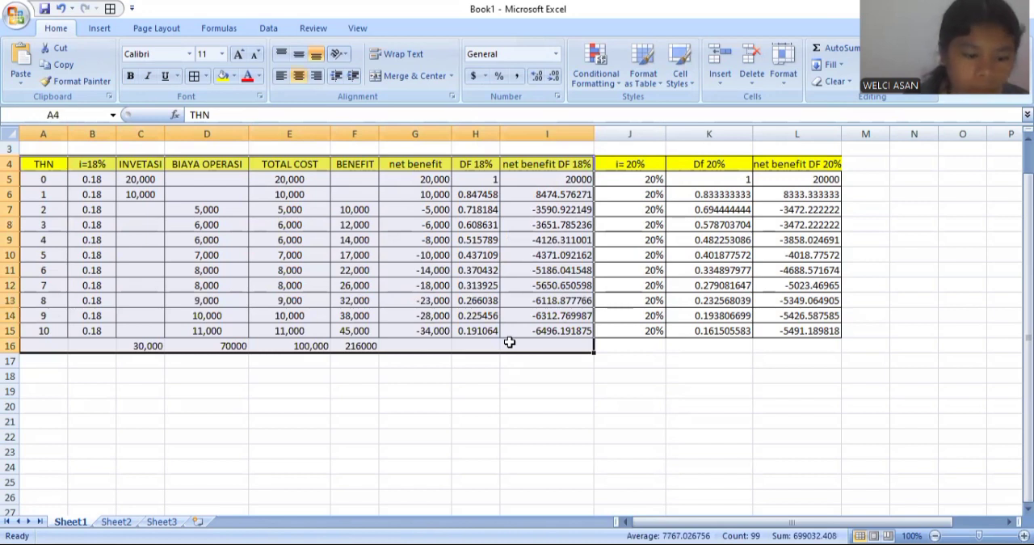
pyautogui.hotkey('ctrl', 'c')
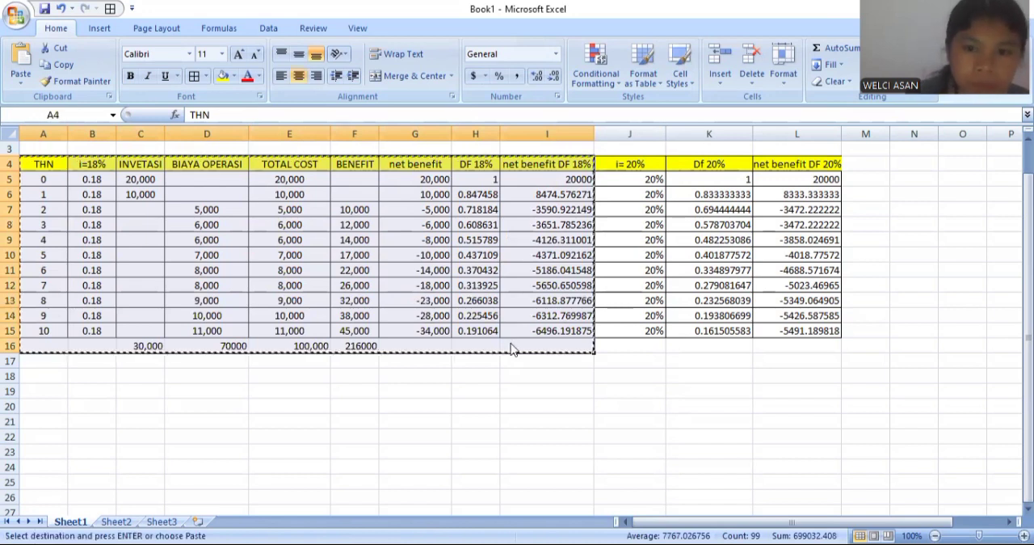
pyautogui.click(117, 522)
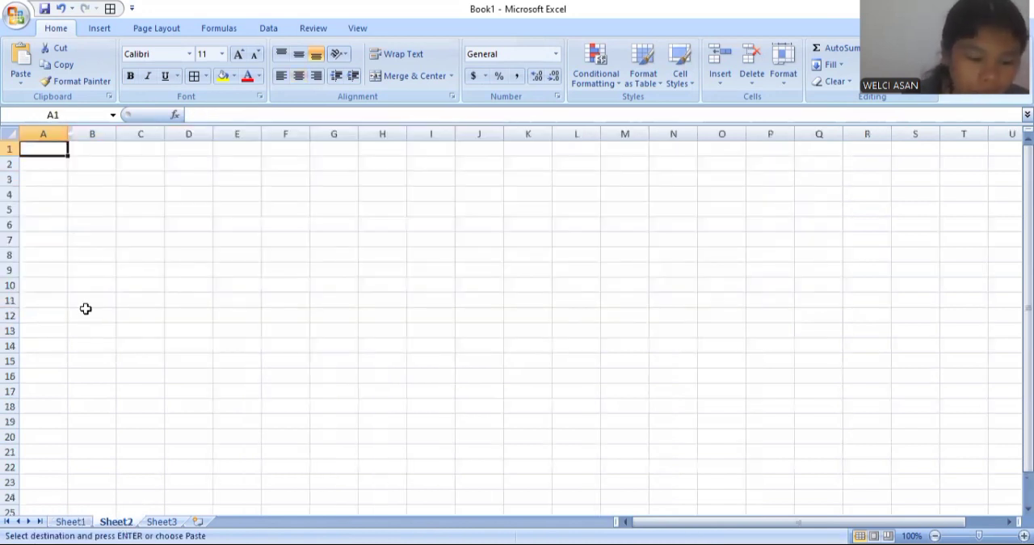
pyautogui.click(51, 178)
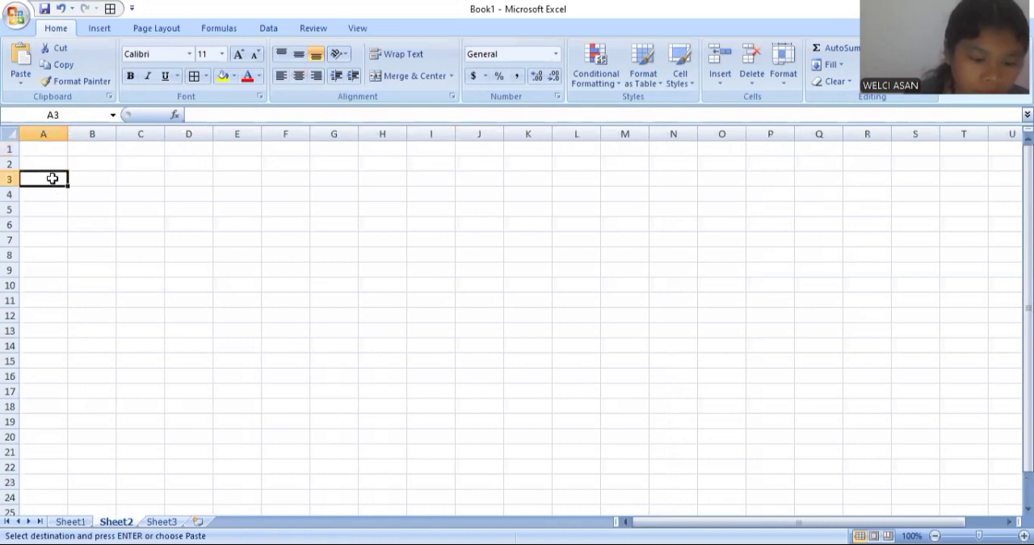
pyautogui.hotkey('ctrl', 'v')
pyautogui.click(557, 302)
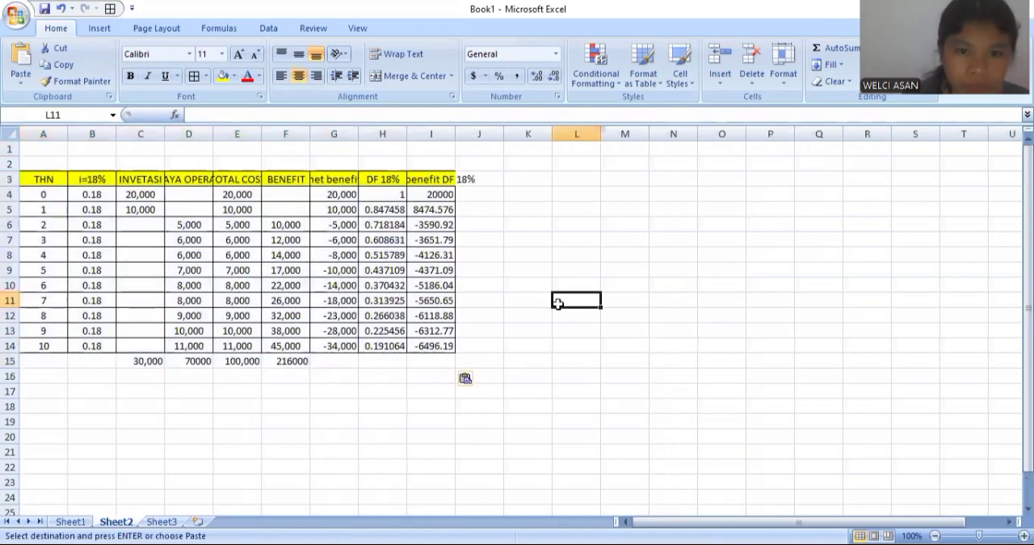
pyautogui.moveTo(453, 131); pyautogui.dragTo(478, 136)
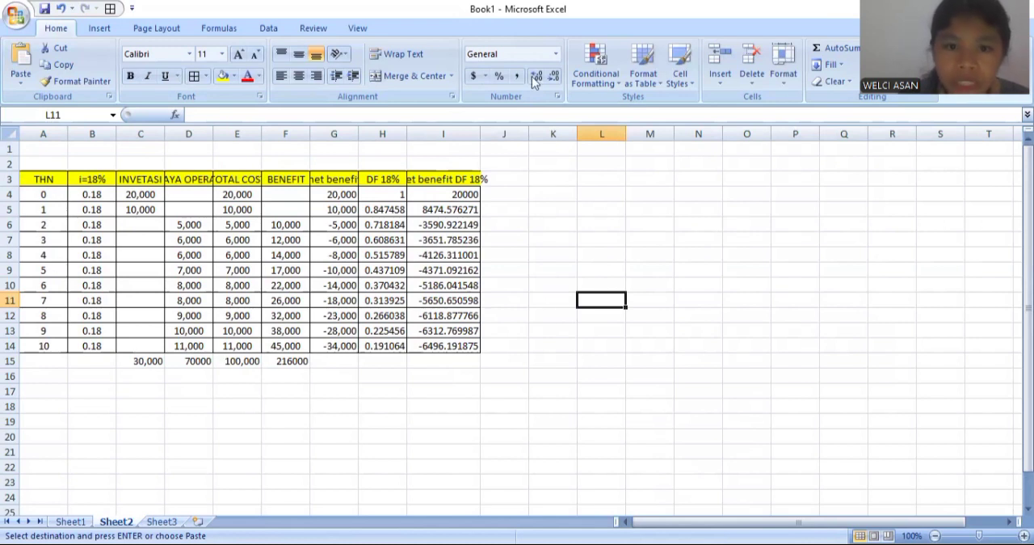
# - Add the first two discounted net benefits in J4 with =I4+I5
pyautogui.click(522, 197)
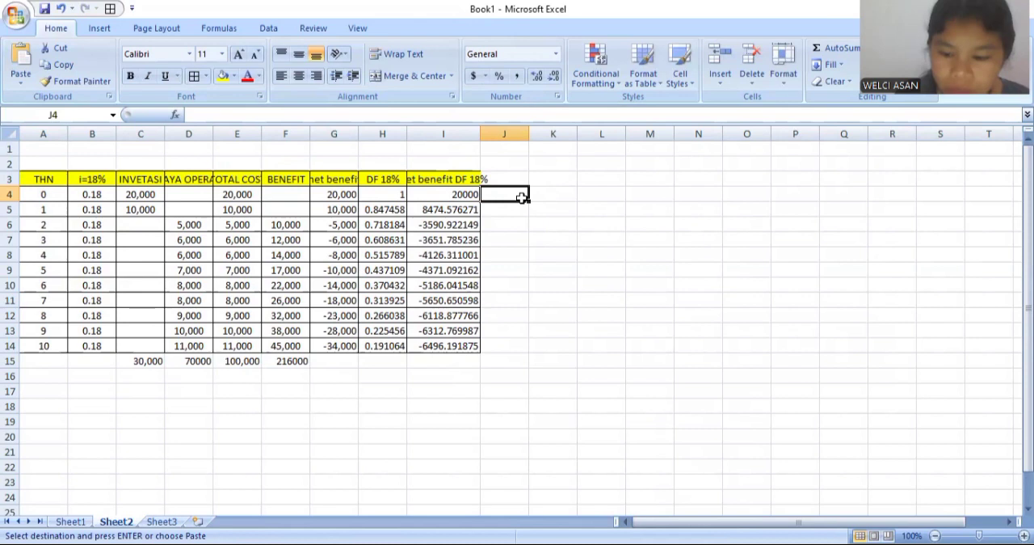
pyautogui.write('=')
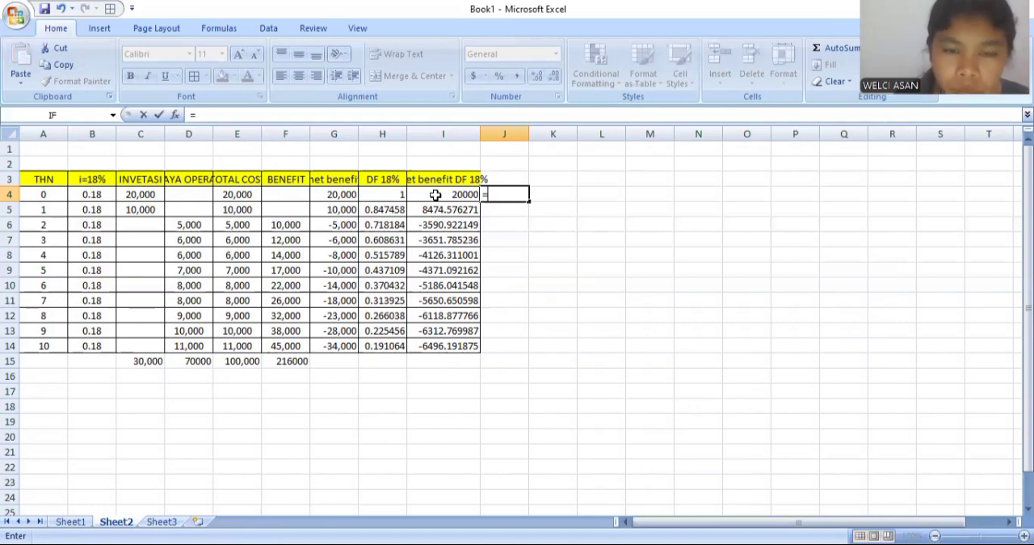
pyautogui.click(438, 195)
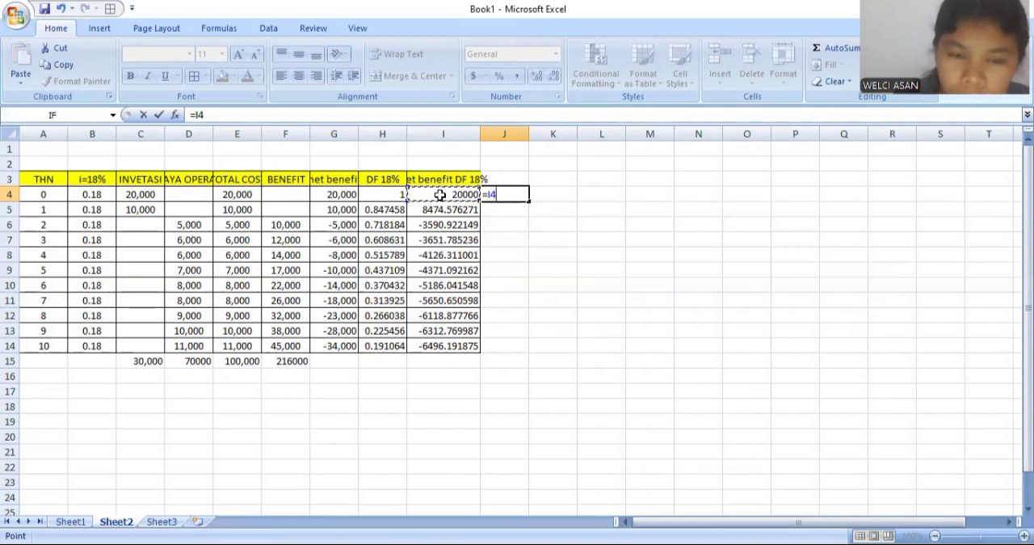
pyautogui.write('+')
pyautogui.click(446, 210)
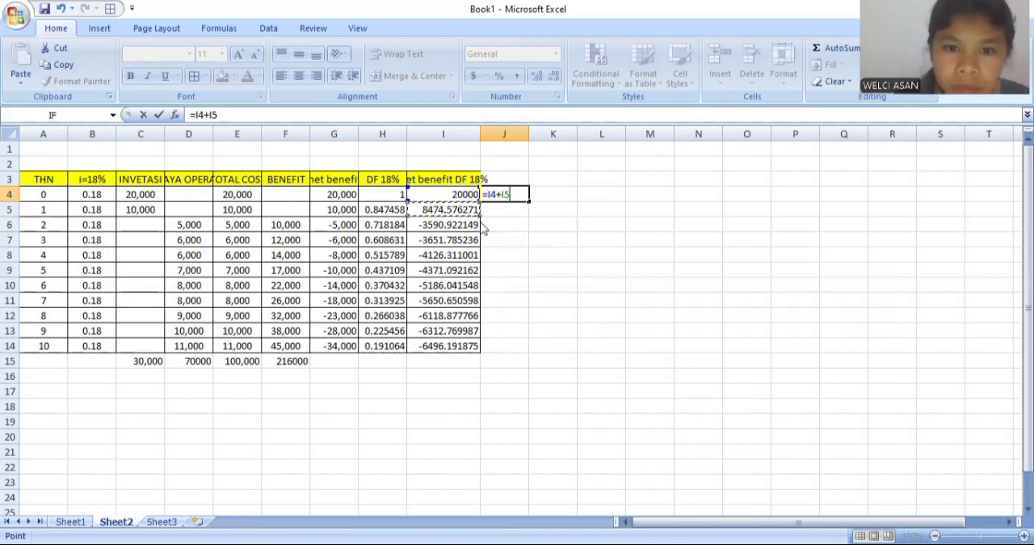
pyautogui.press('Return')
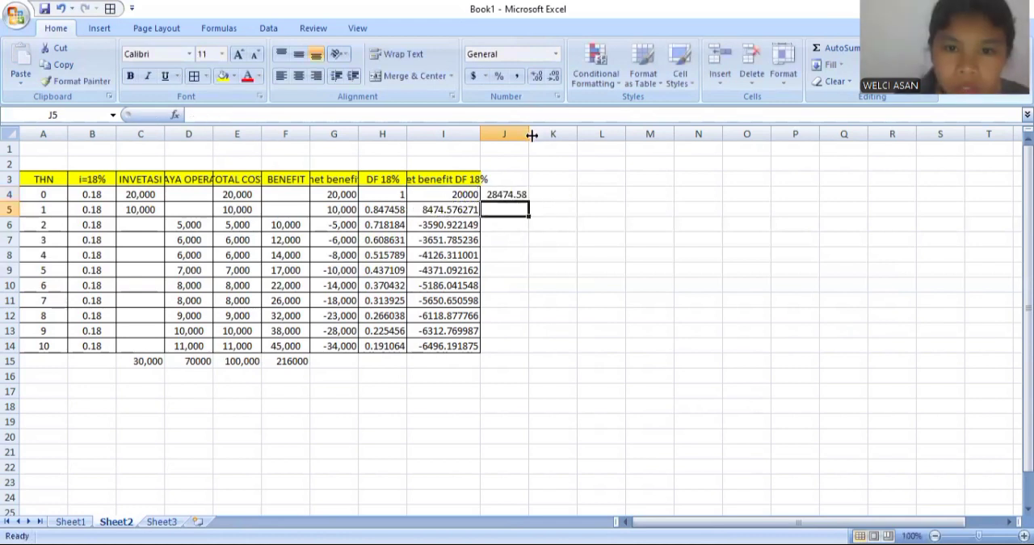
# - Widen column J to fit more decimals of the sum in J4
pyautogui.moveTo(531, 135); pyautogui.dragTo(538, 135)
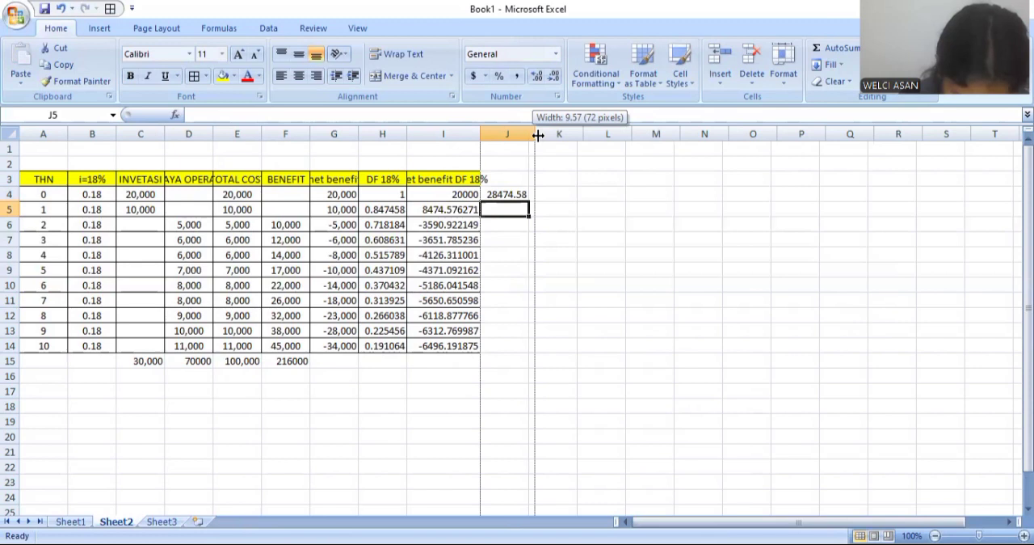
pyautogui.moveTo(538, 134); pyautogui.dragTo(538, 134)
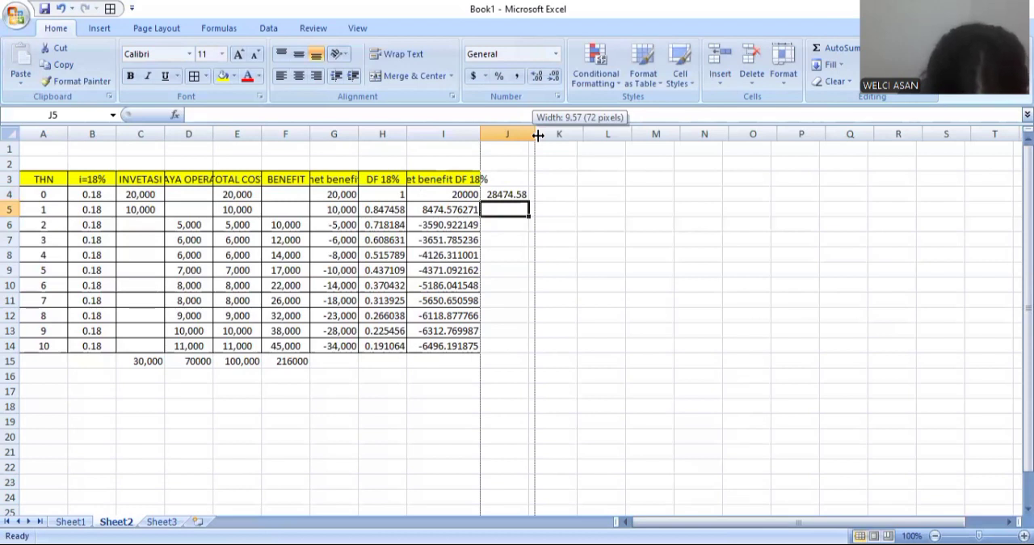
pyautogui.moveTo(538, 135); pyautogui.dragTo(539, 135)
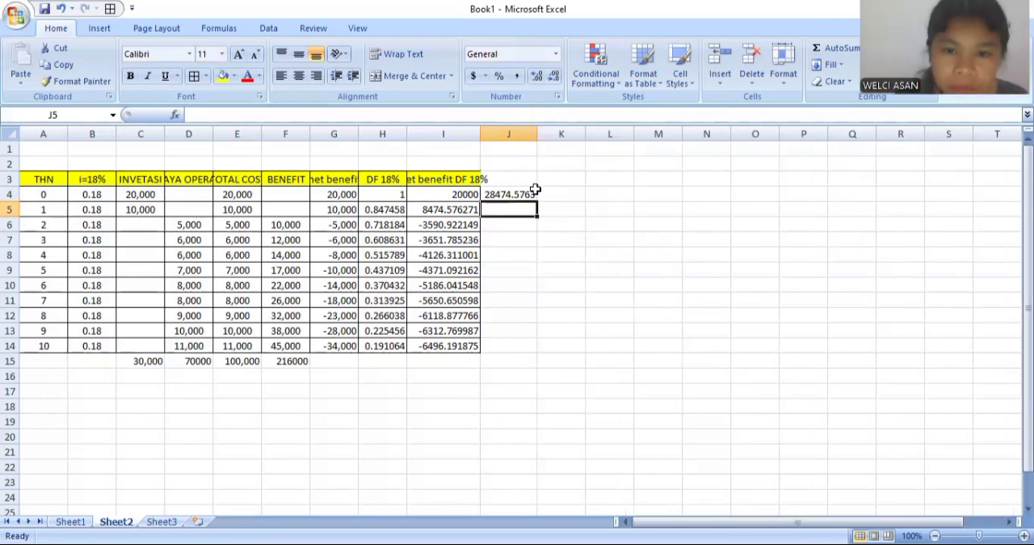
pyautogui.moveTo(538, 135); pyautogui.dragTo(551, 135)
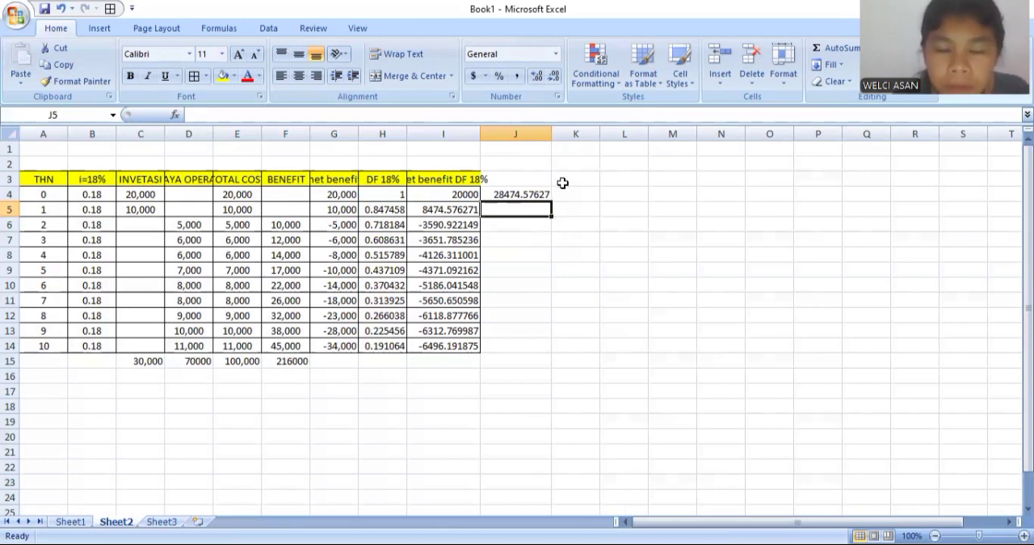
# - Enter the formula =I6:I14 in J6, referring to the discounted net benefits of years 2 to 10
pyautogui.click(501, 230)
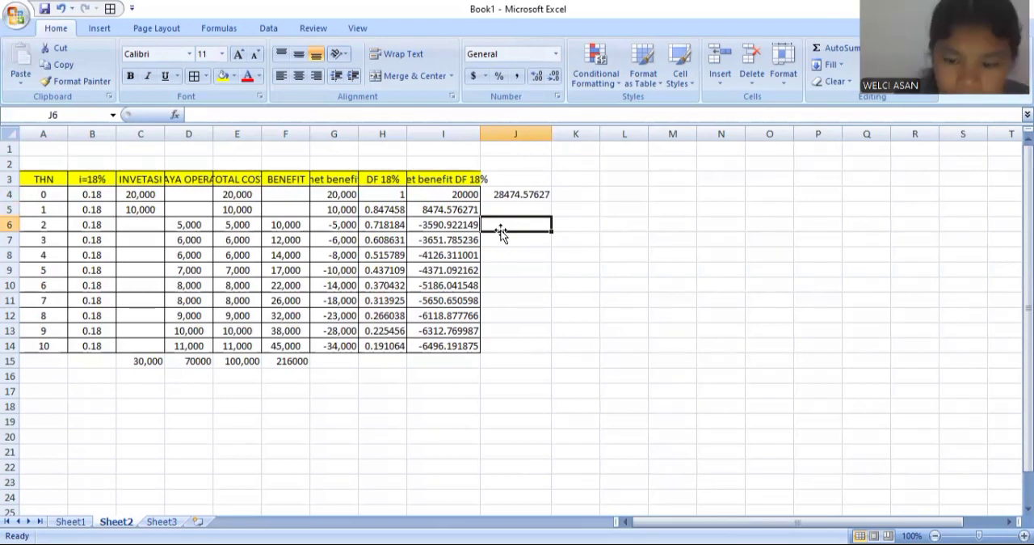
pyautogui.write('=')
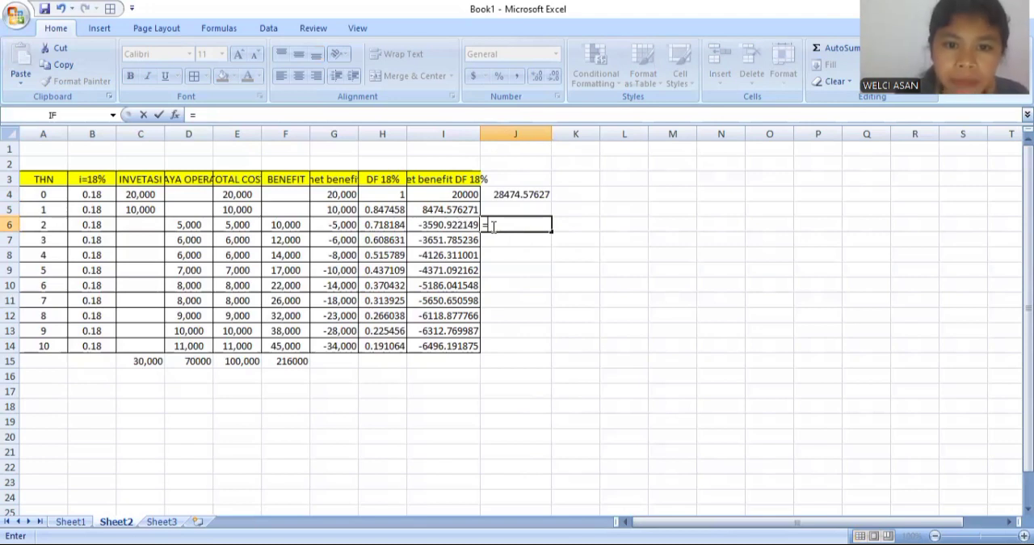
pyautogui.click(466, 228)
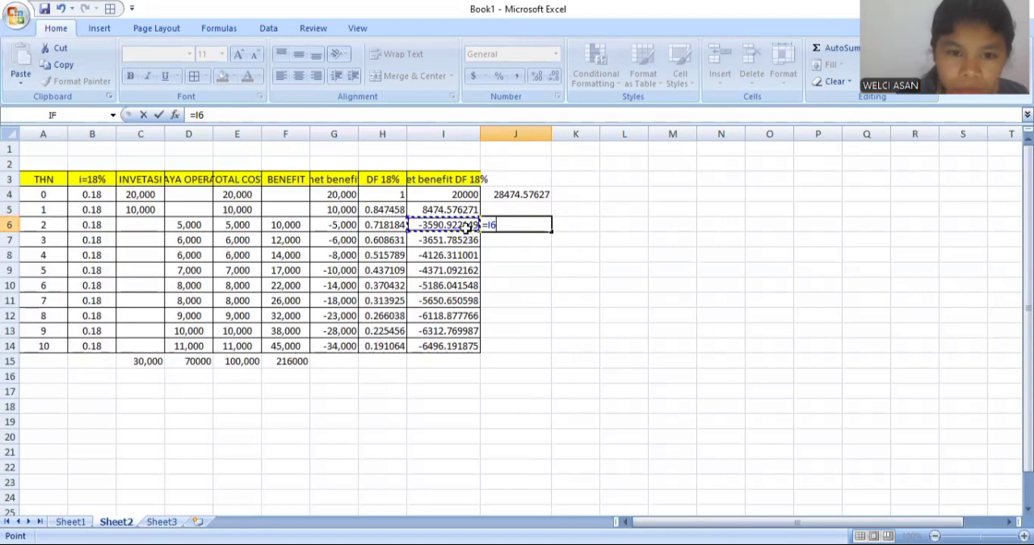
pyautogui.hotkey('ctrl', 'shift', 'Down')
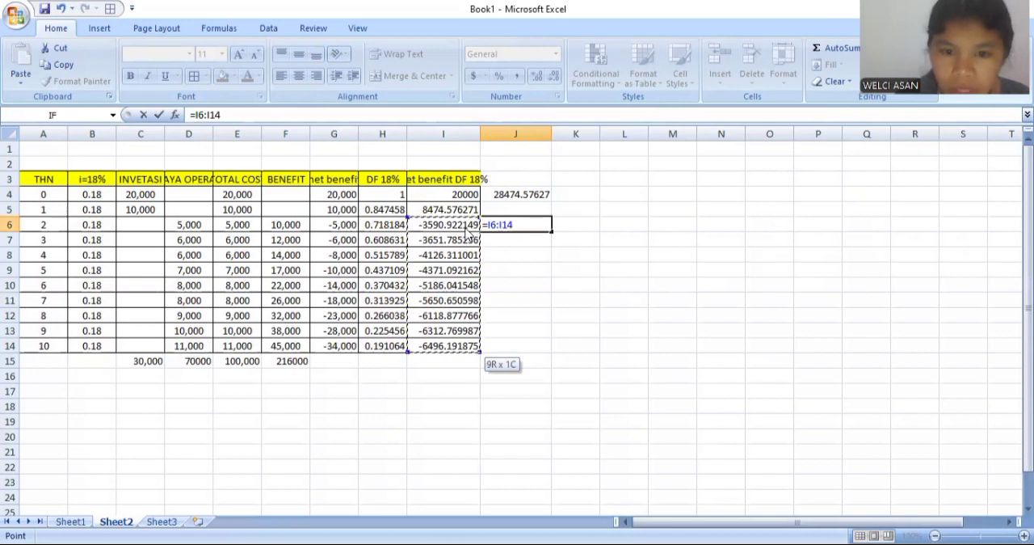
pyautogui.press('Return')
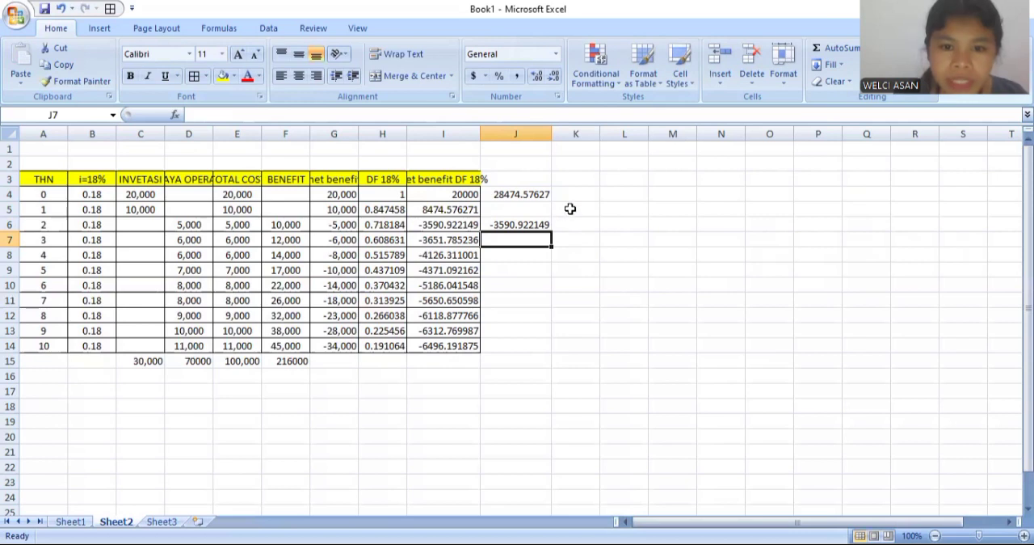
# - Calculate the ratio of the two column J results in L5 with =J4/J6
pyautogui.click(617, 210)
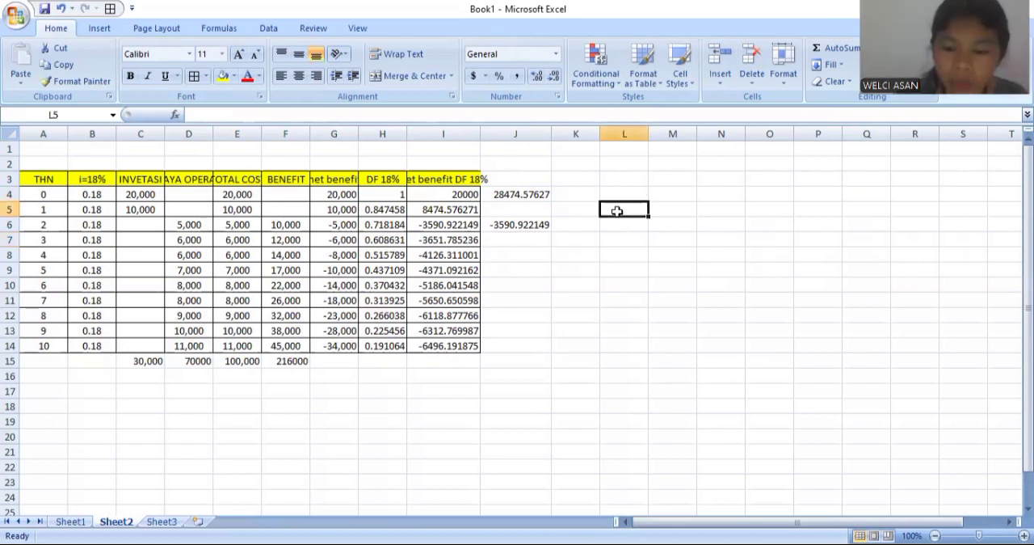
pyautogui.write('=')
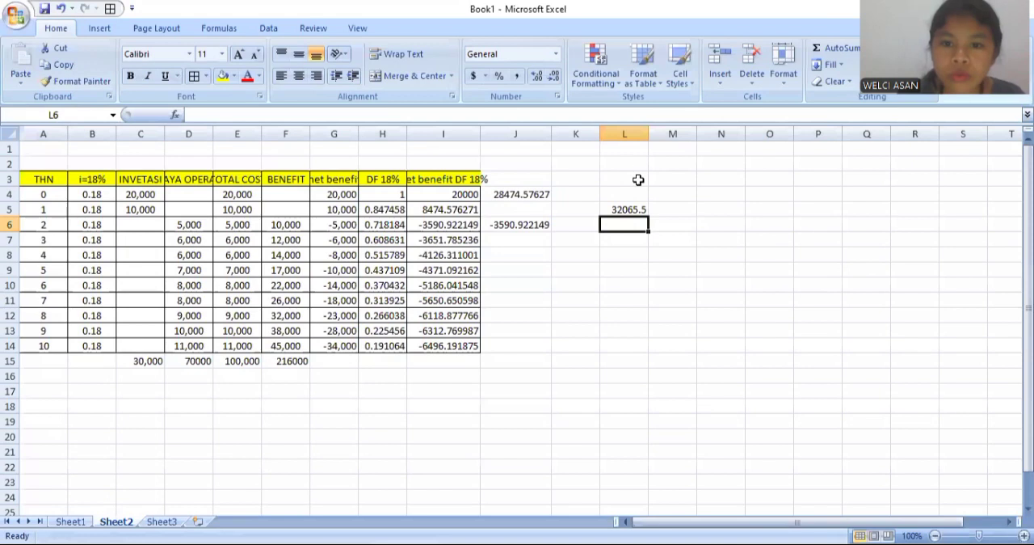
pyautogui.click(636, 209)
pyautogui.press('BackSpace')
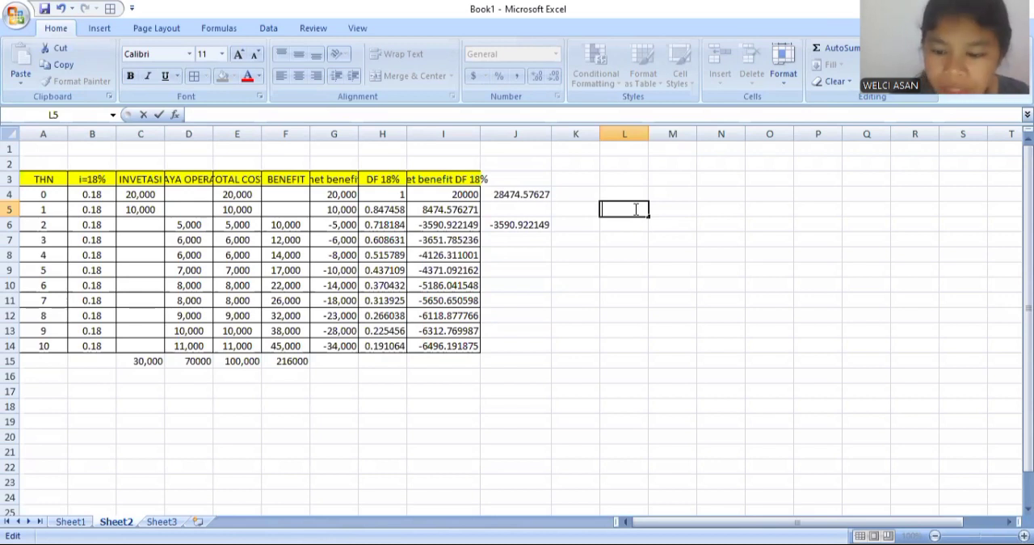
pyautogui.write('=')
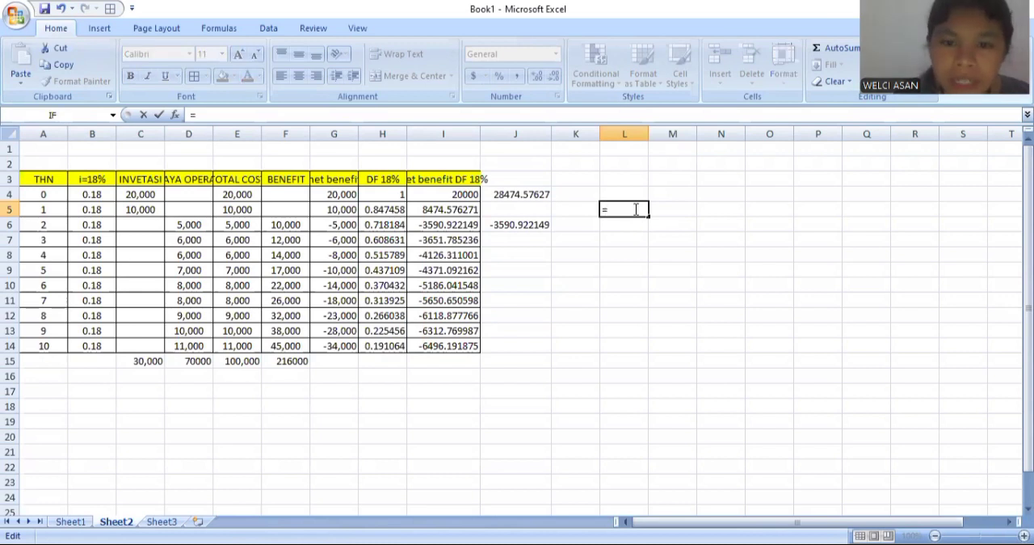
pyautogui.click(526, 196)
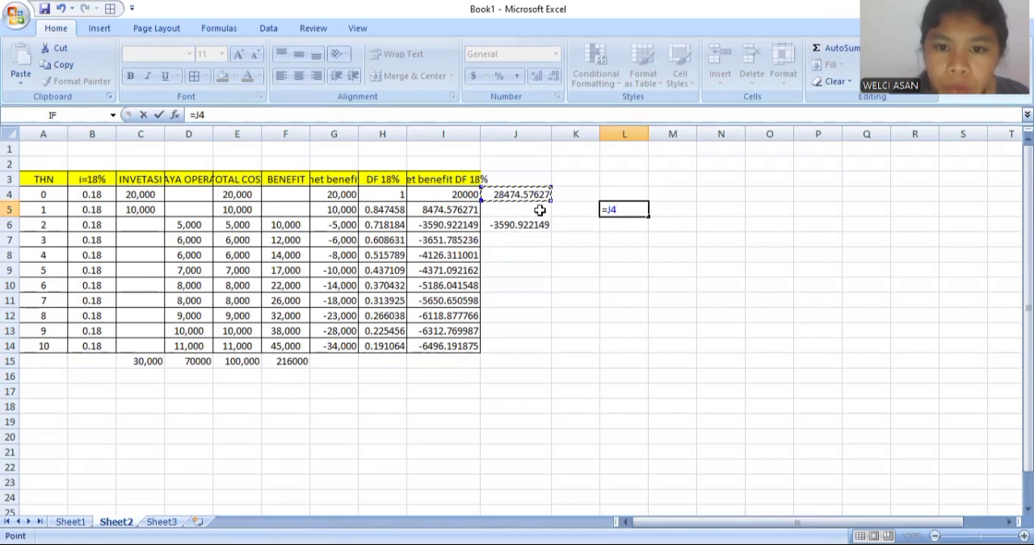
pyautogui.write('/')
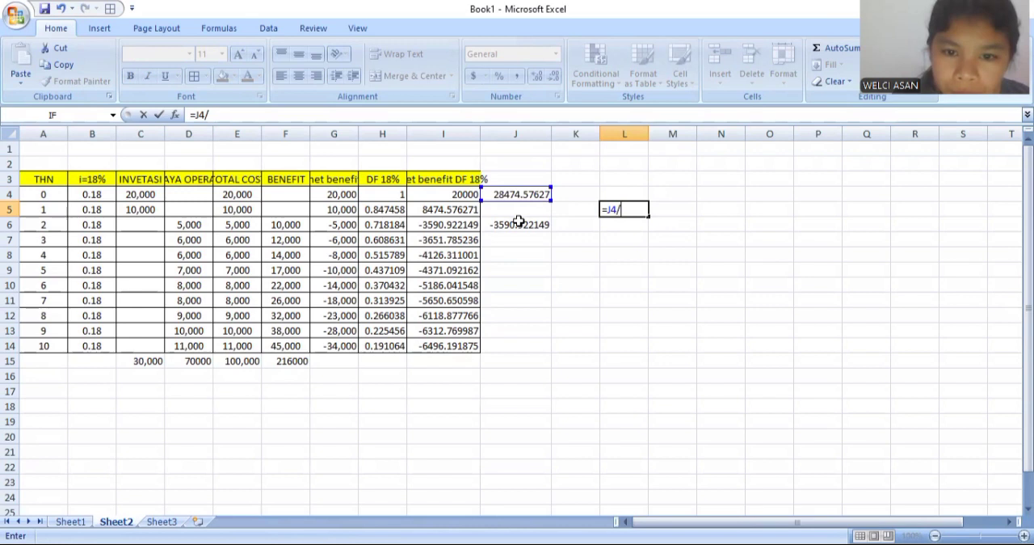
pyautogui.click(518, 227)
pyautogui.press('Return')
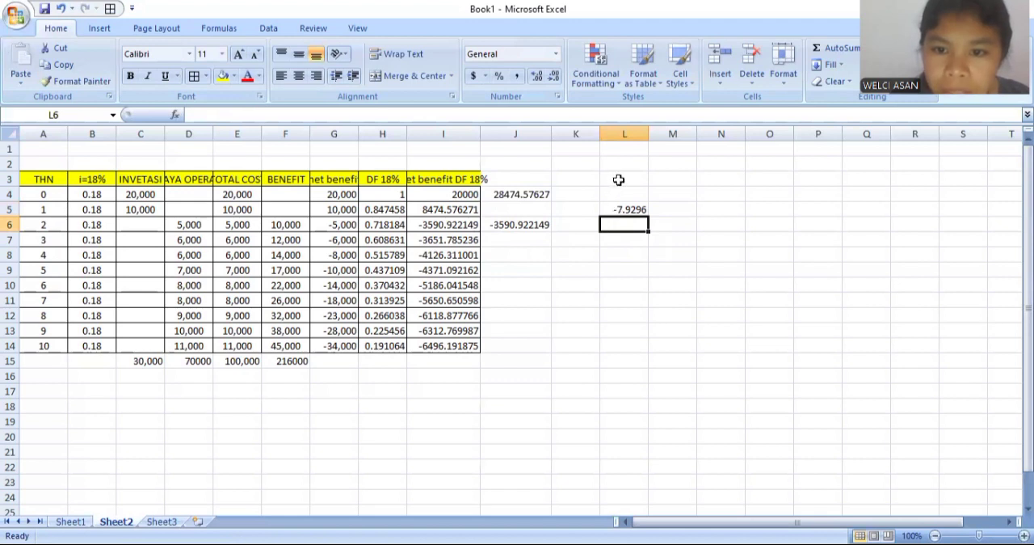
pyautogui.click(625, 211)
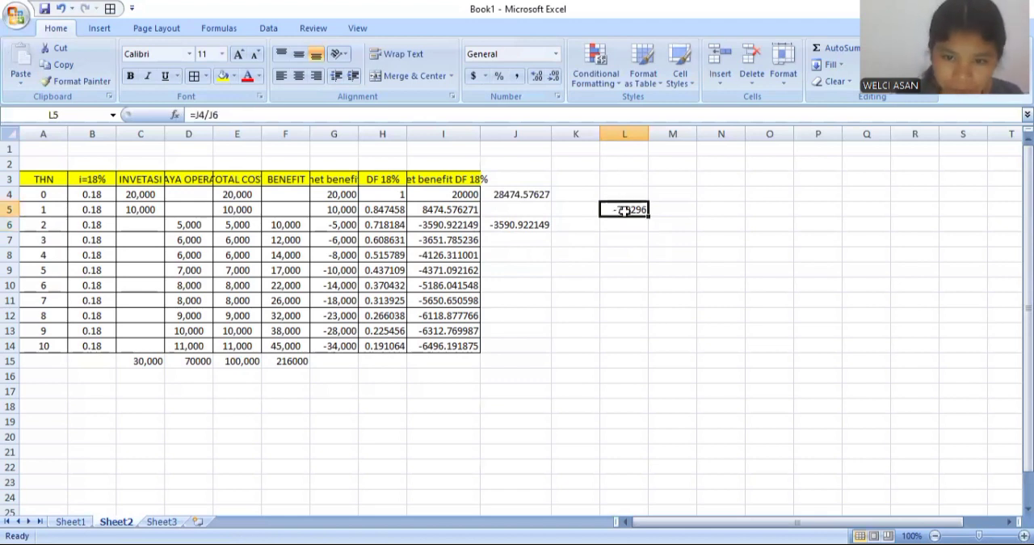